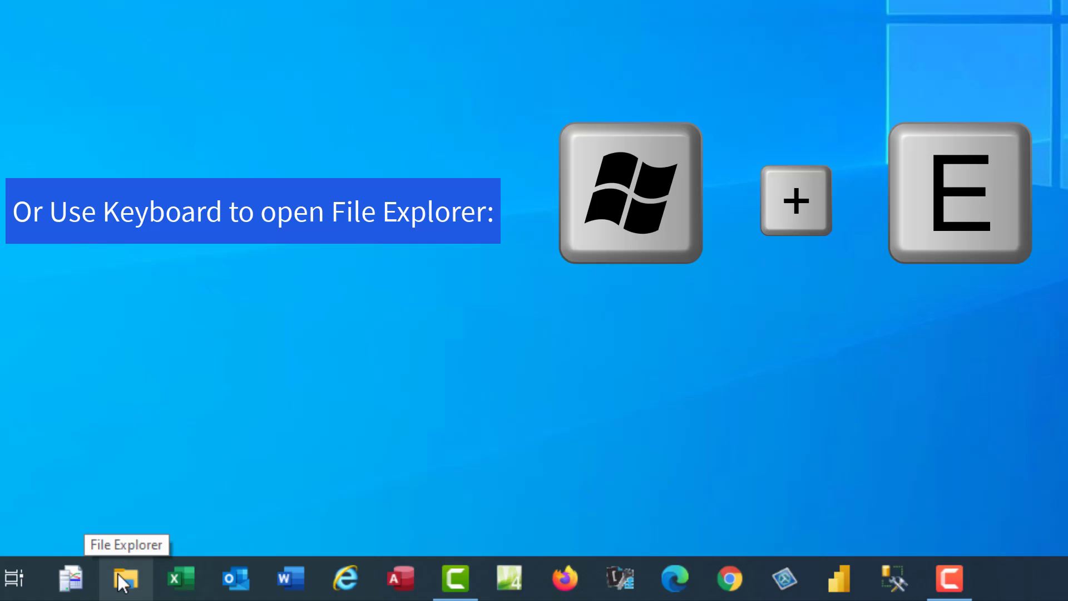
Open Ch01-ESA.xlsm from the statistics course folder on the Desktop in File Explorer.
click(121, 581)
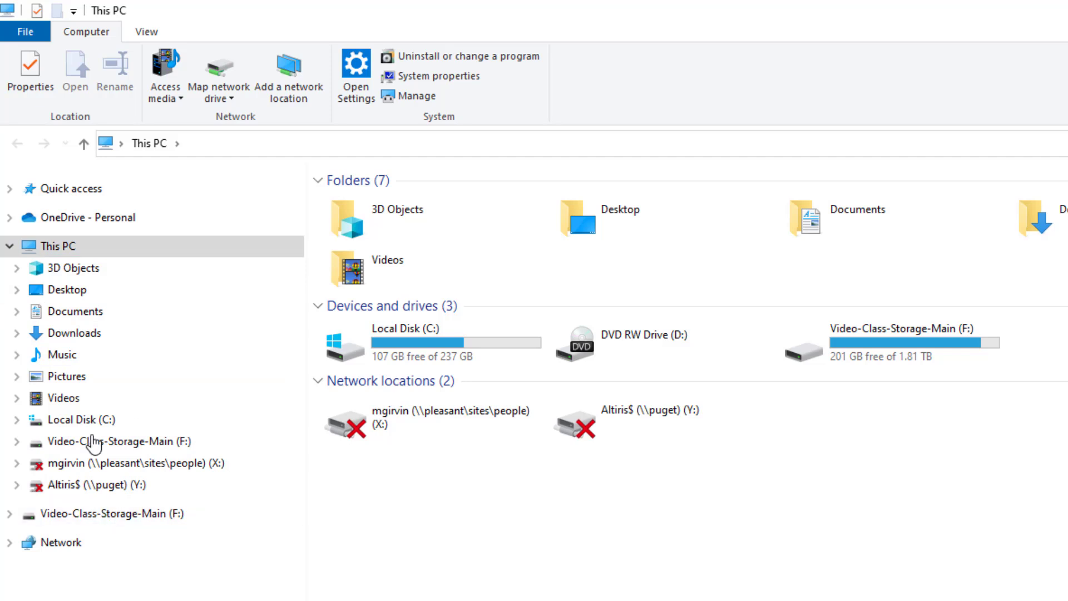
click(17, 290)
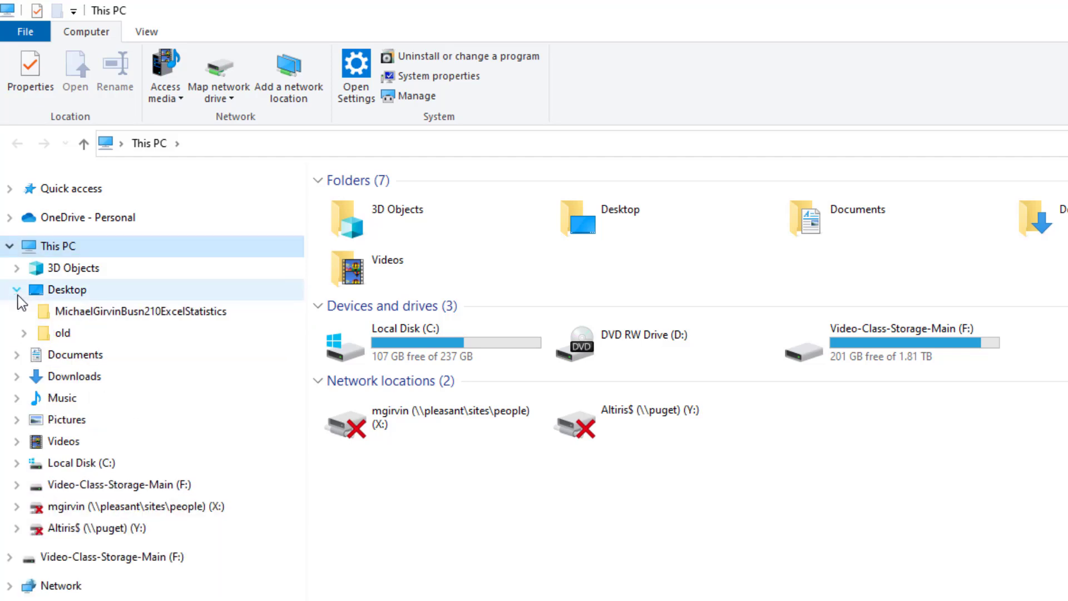
click(80, 314)
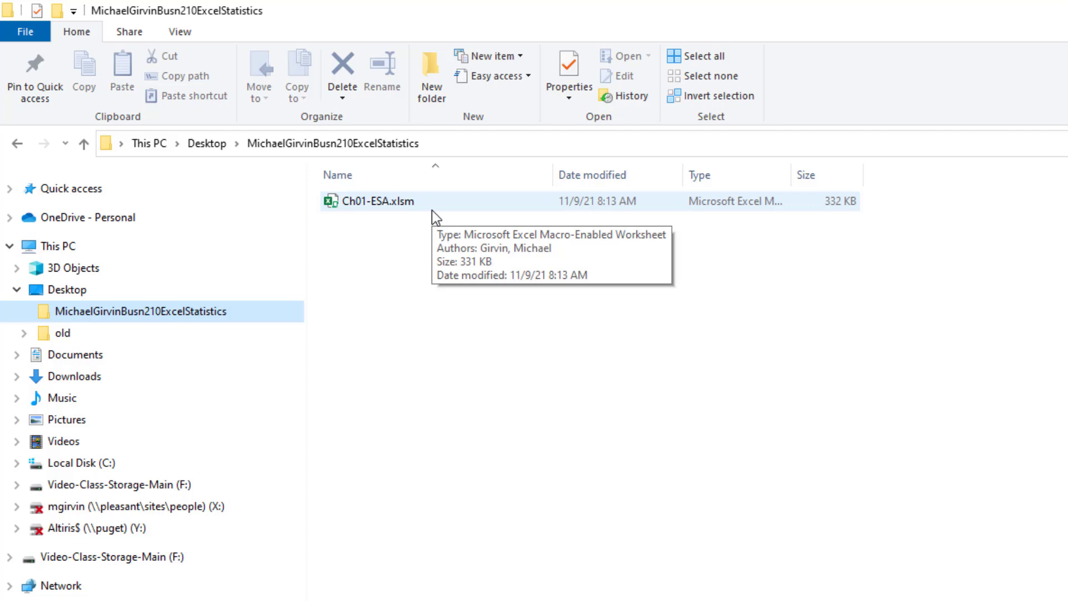
double_click(369, 205)
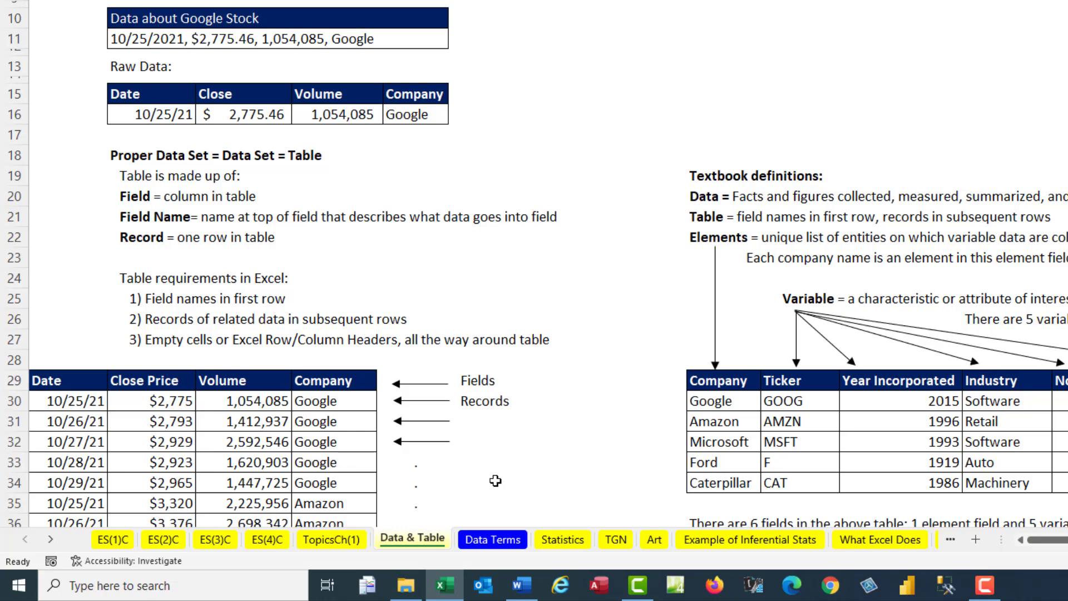
click(493, 542)
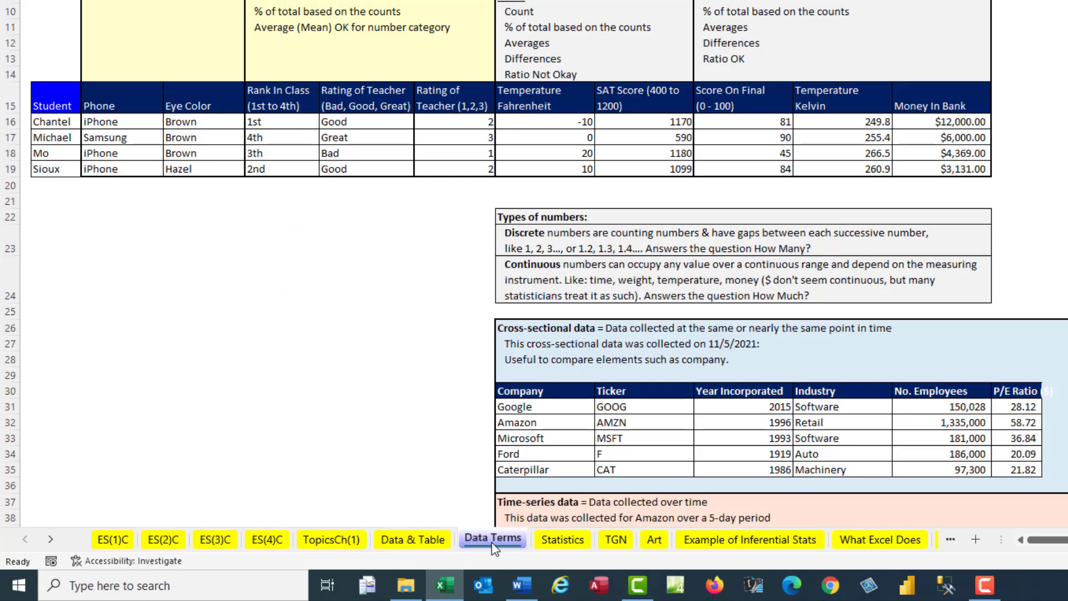
click(563, 542)
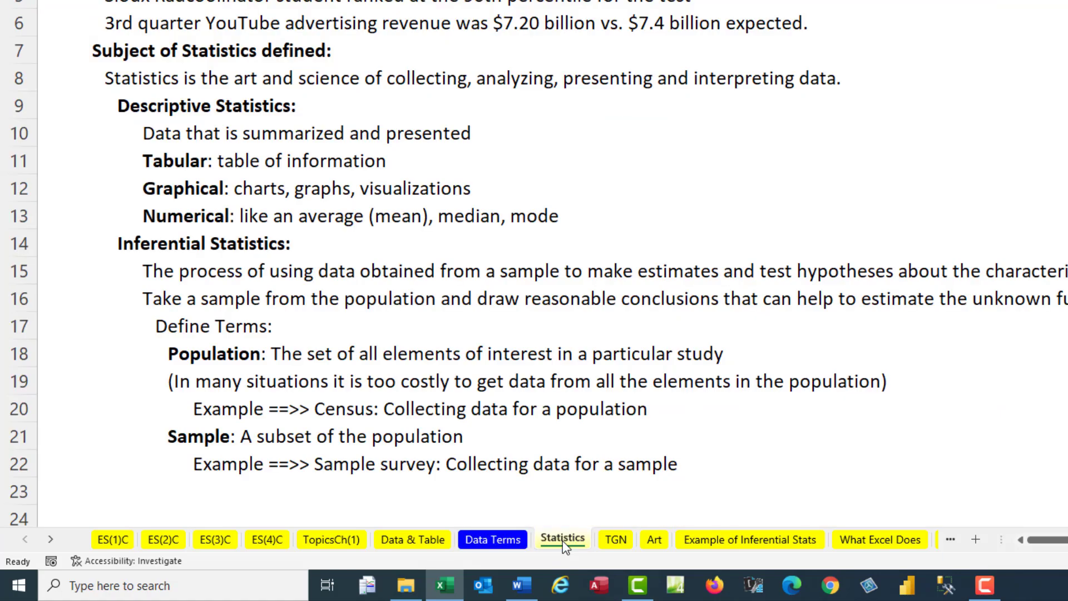
click(409, 544)
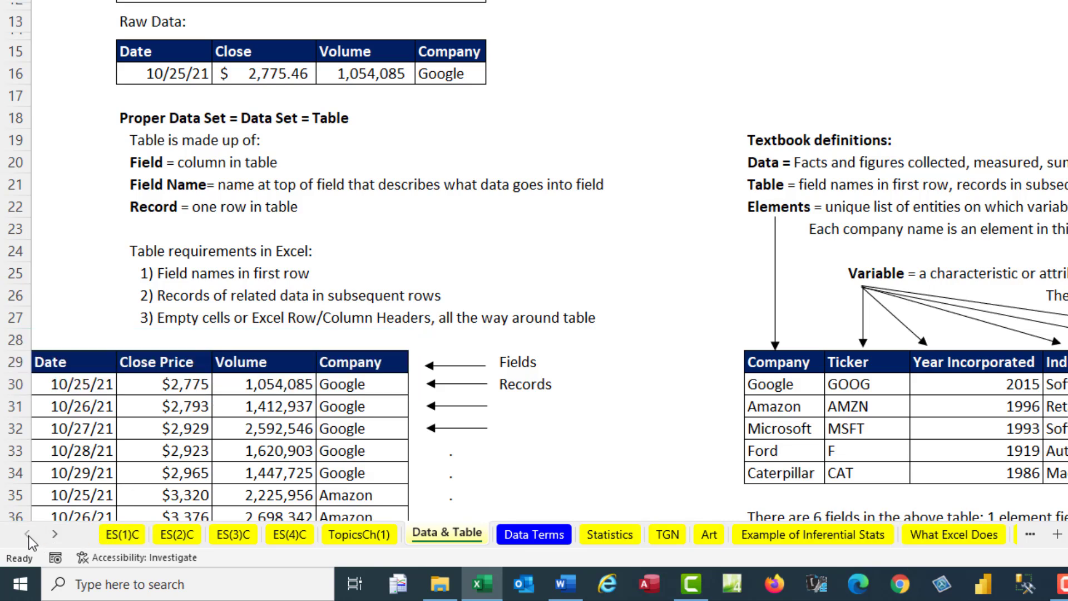
Scroll the sheet tabs right and back left, then activate the ES(1)C title sheet.
click(57, 536)
click(58, 535)
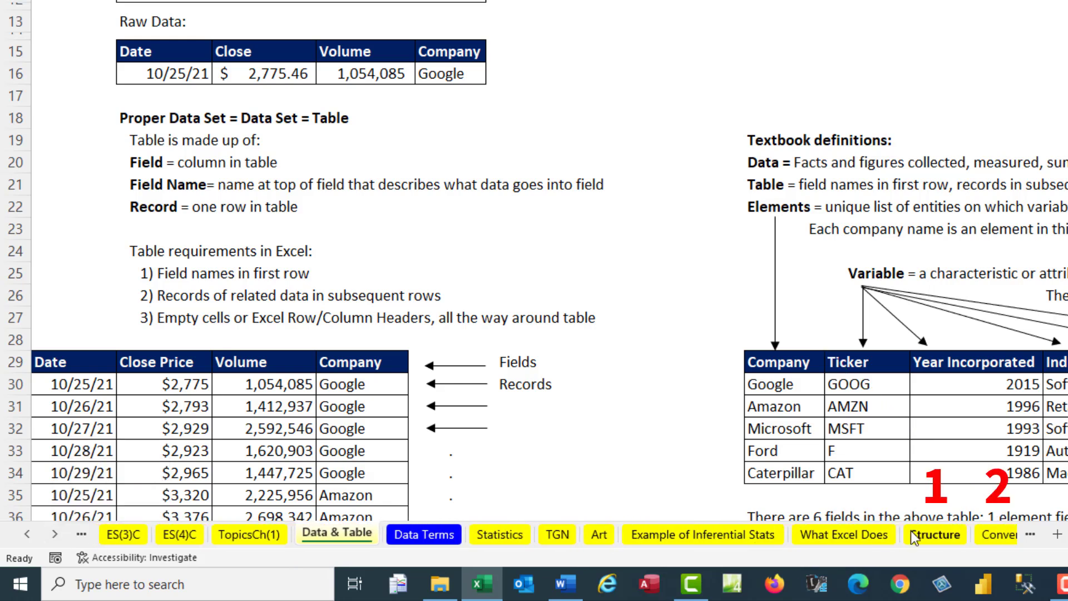
click(54, 535)
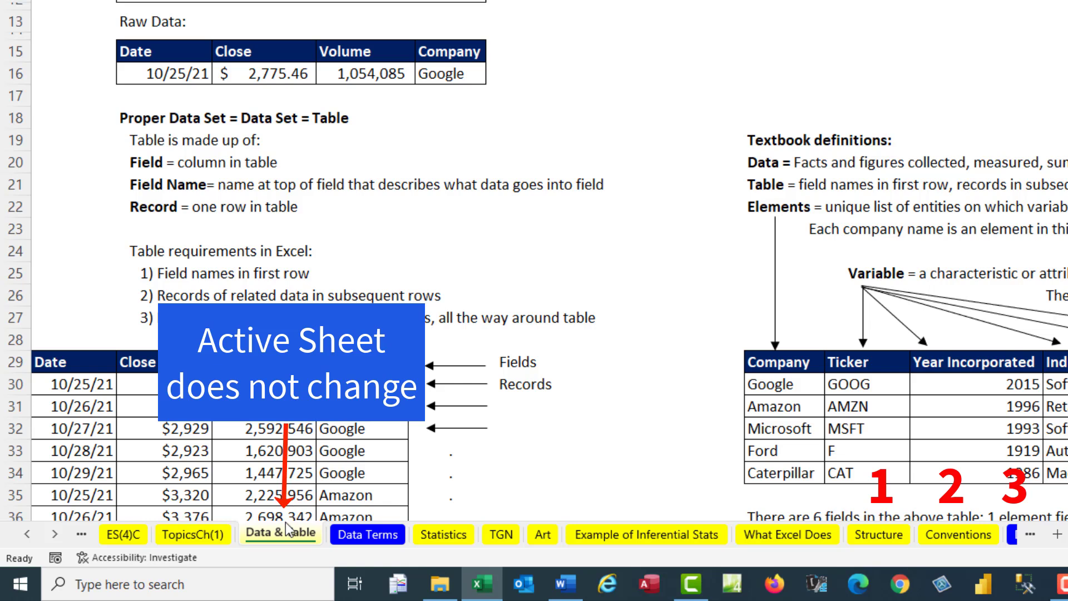
click(27, 539)
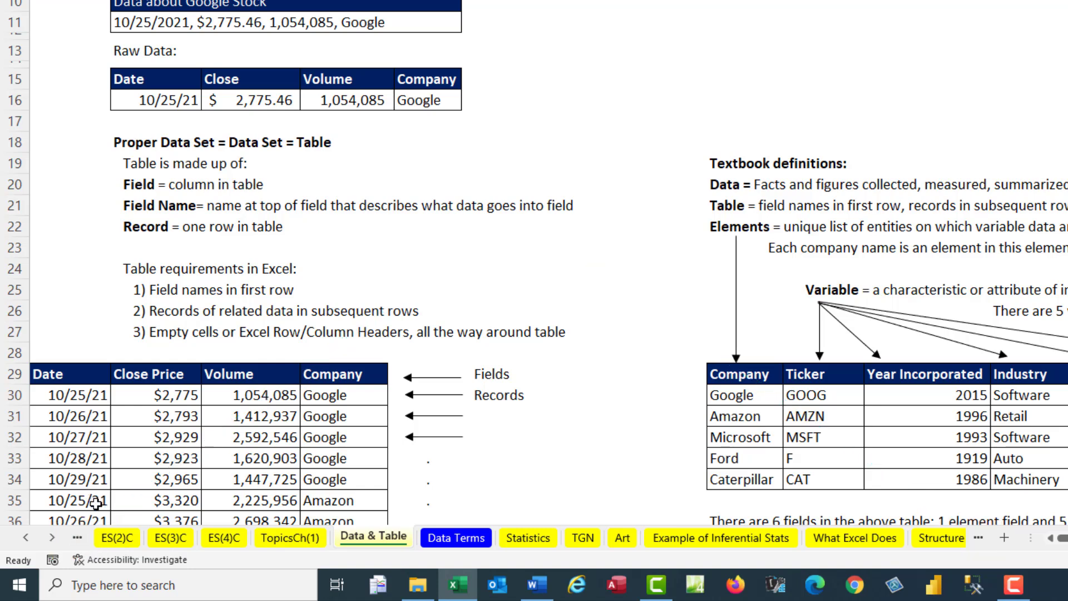
click(78, 539)
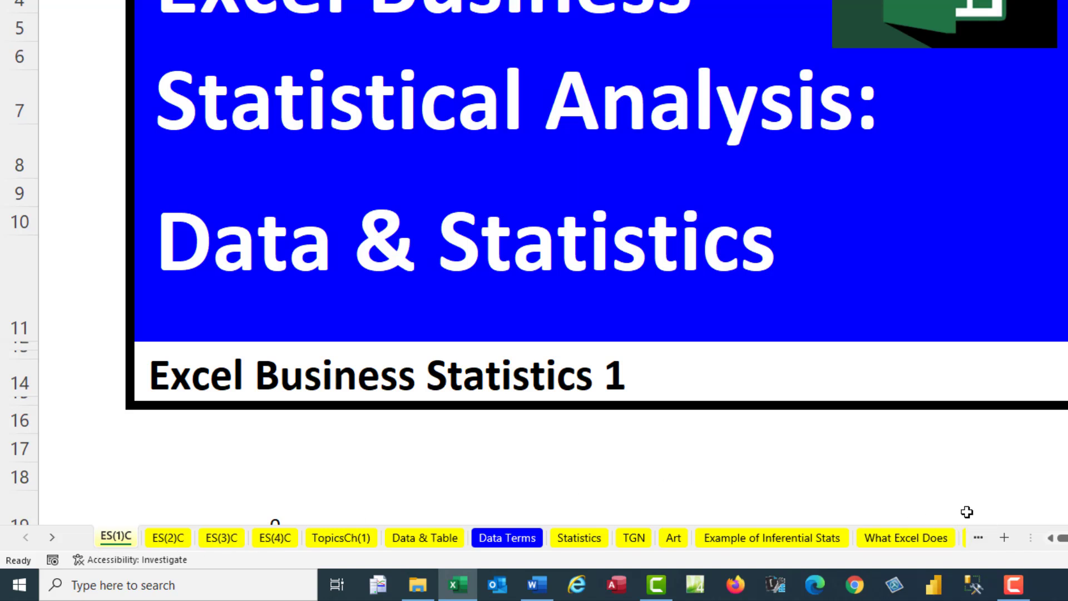
Jump to the Structure sheet, then use the Activate sheet list to reach % Formulas.
click(978, 539)
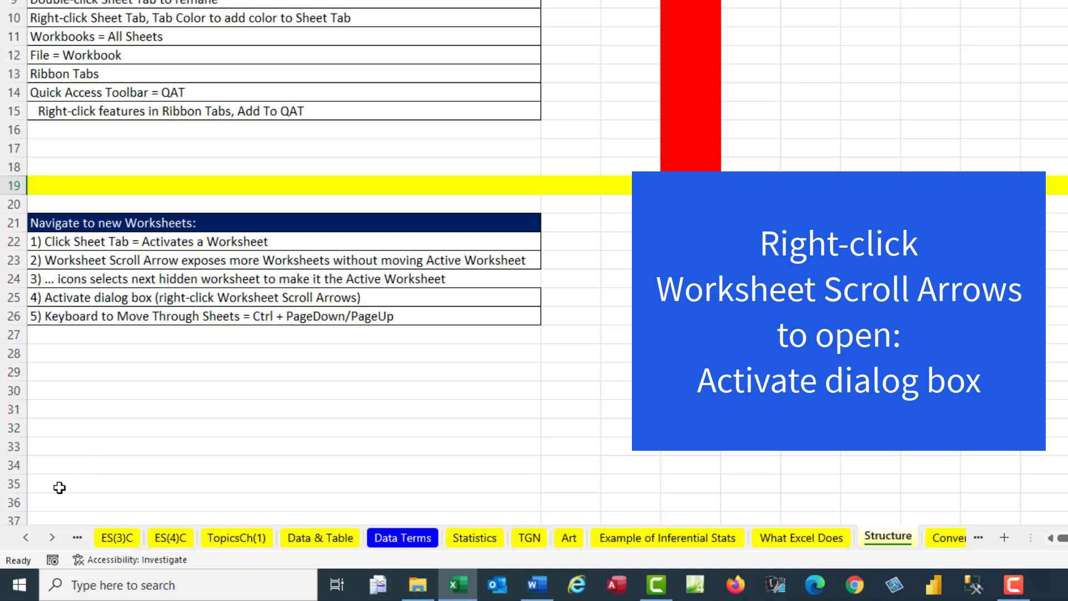
right_click(38, 537)
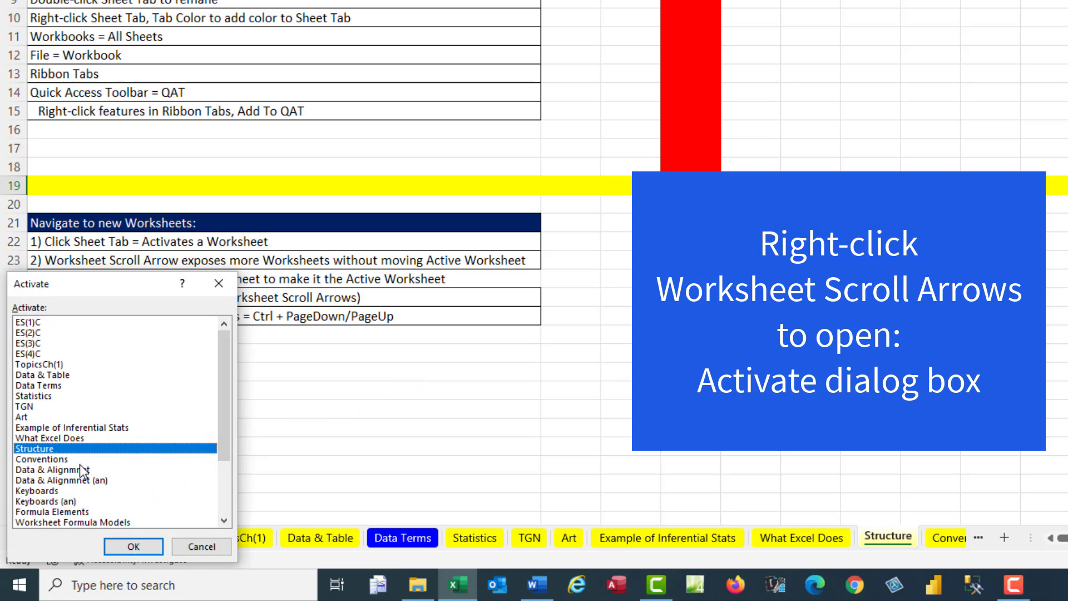
drag(83, 282, 464, 156)
drag(602, 273, 601, 343)
click(417, 367)
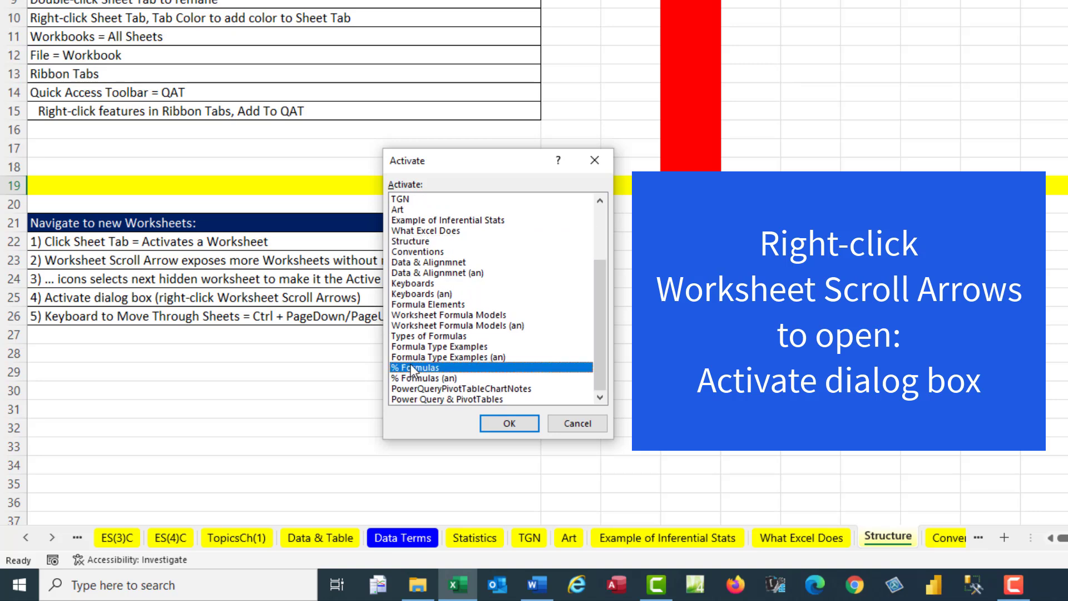
click(509, 424)
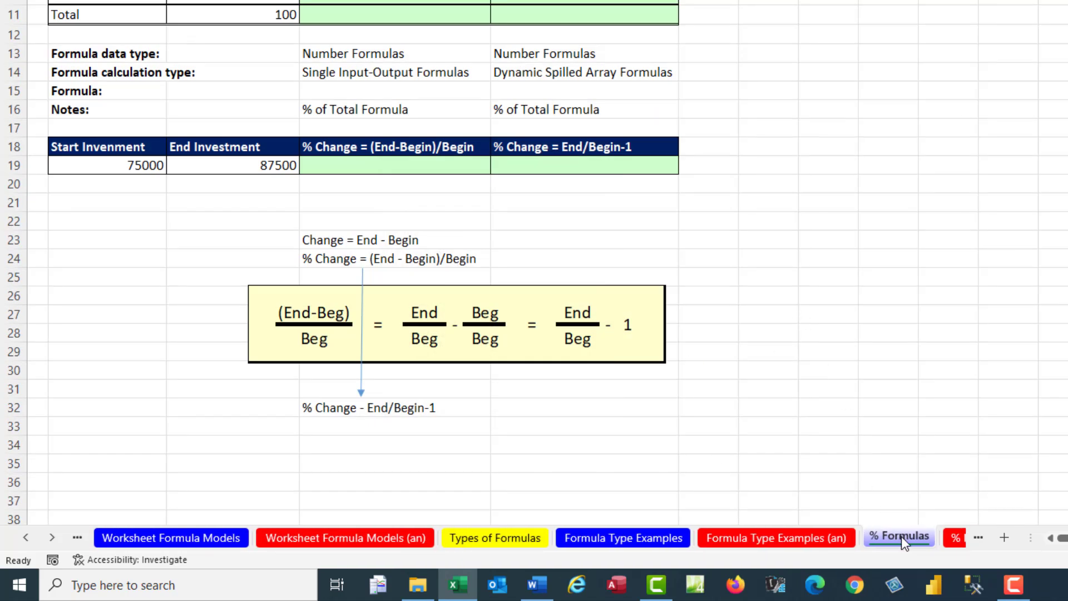
Return to the Structure sheet via the Activate list and scroll the tabs back left.
right_click(37, 541)
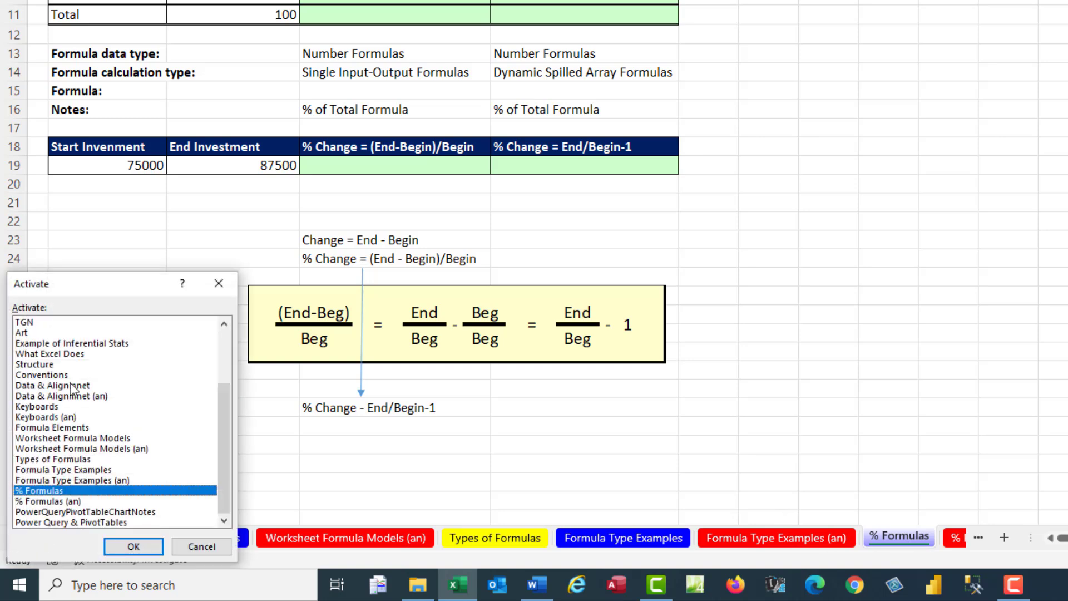
click(45, 367)
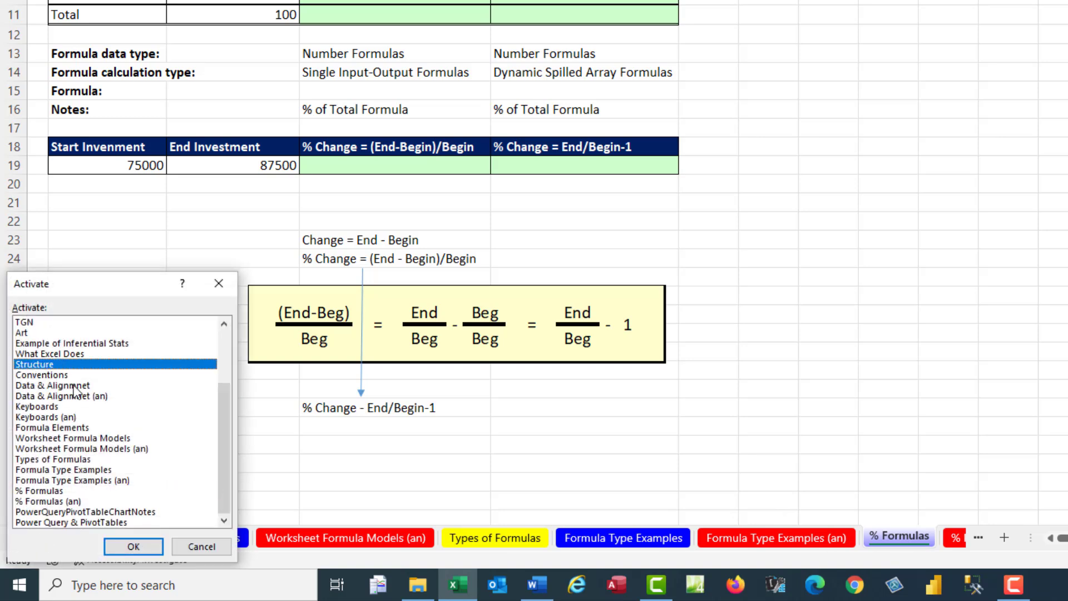
click(150, 549)
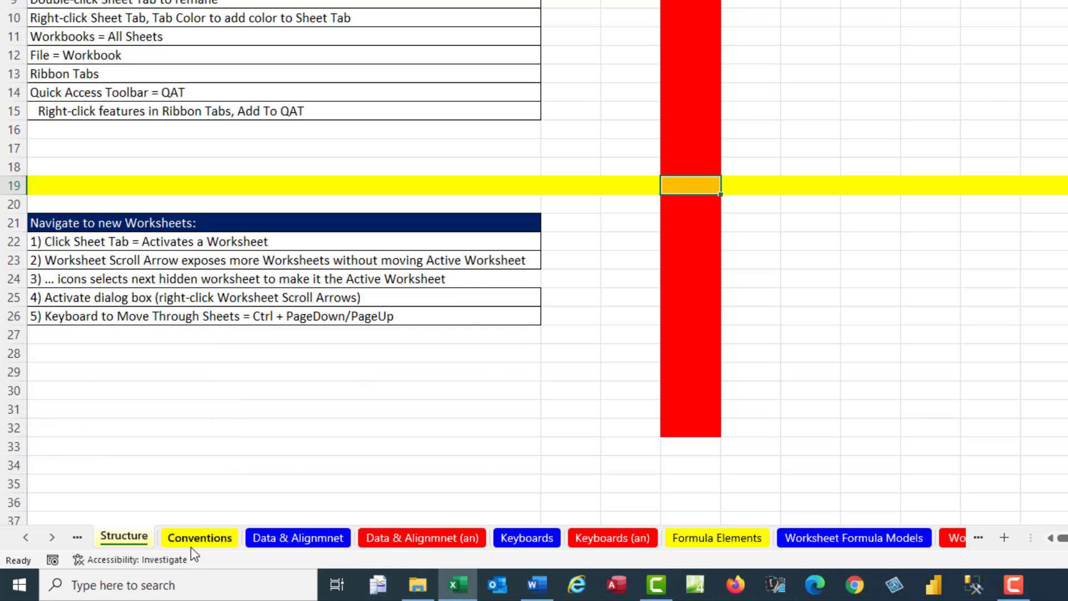
click(24, 539)
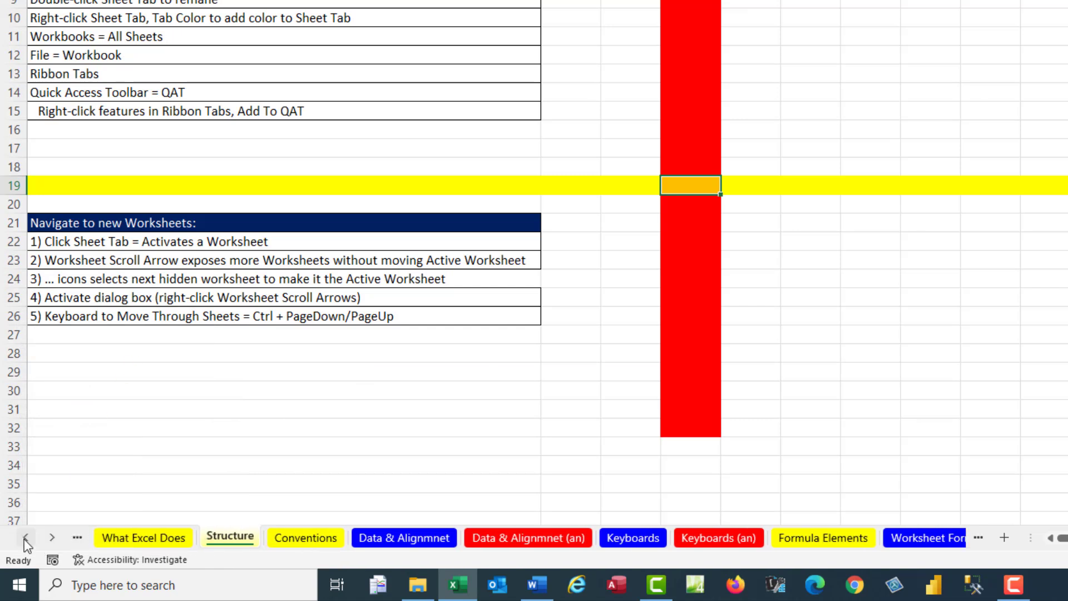
click(25, 539)
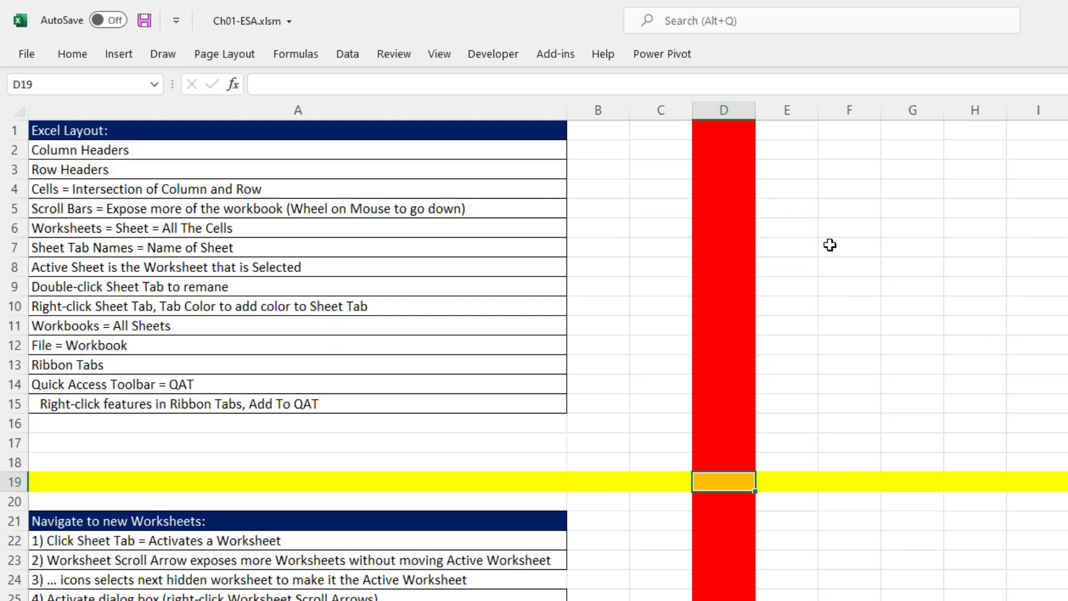
click(840, 248)
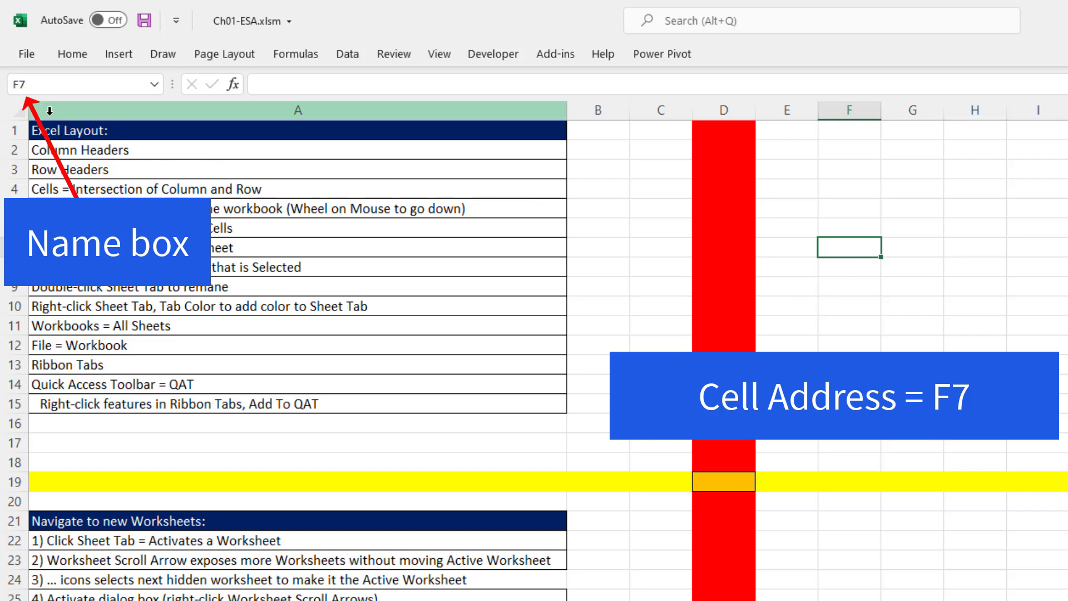
click(606, 265)
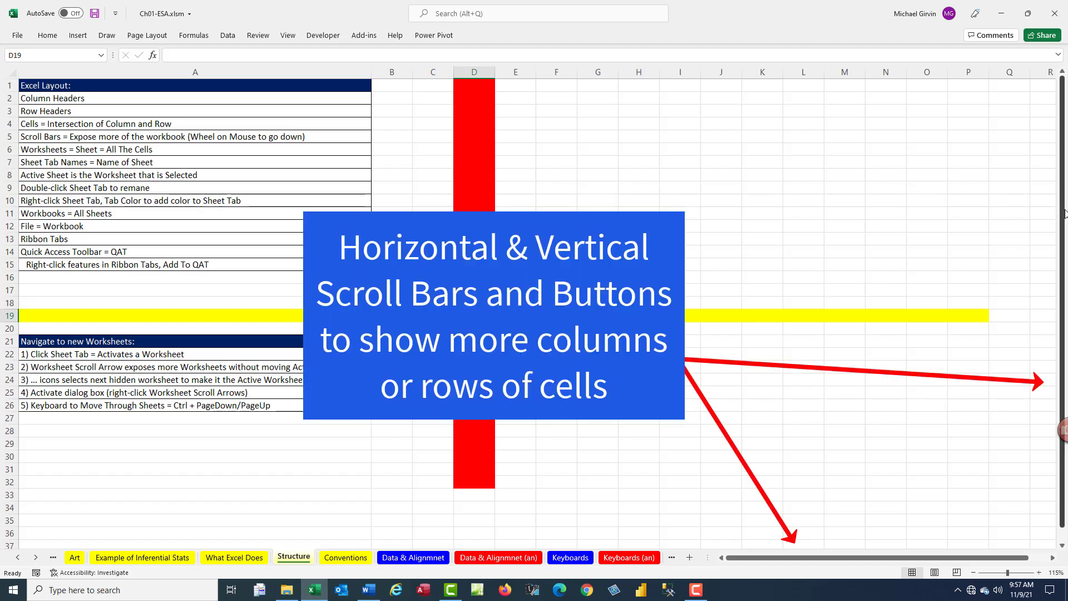
drag(1064, 213, 1063, 213)
drag(1063, 550, 1063, 550)
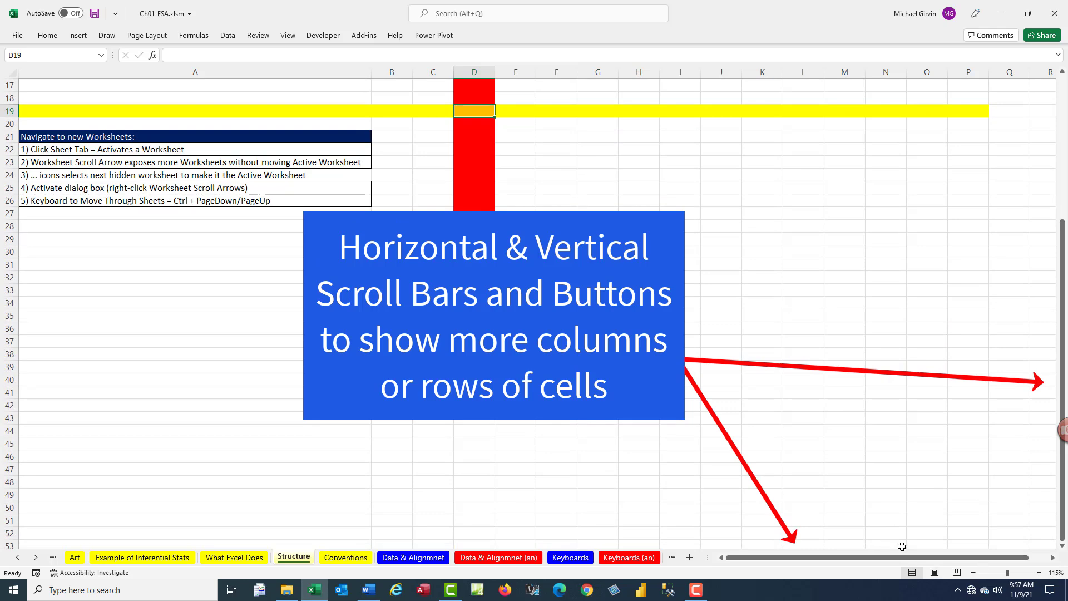
drag(1052, 562, 1052, 562)
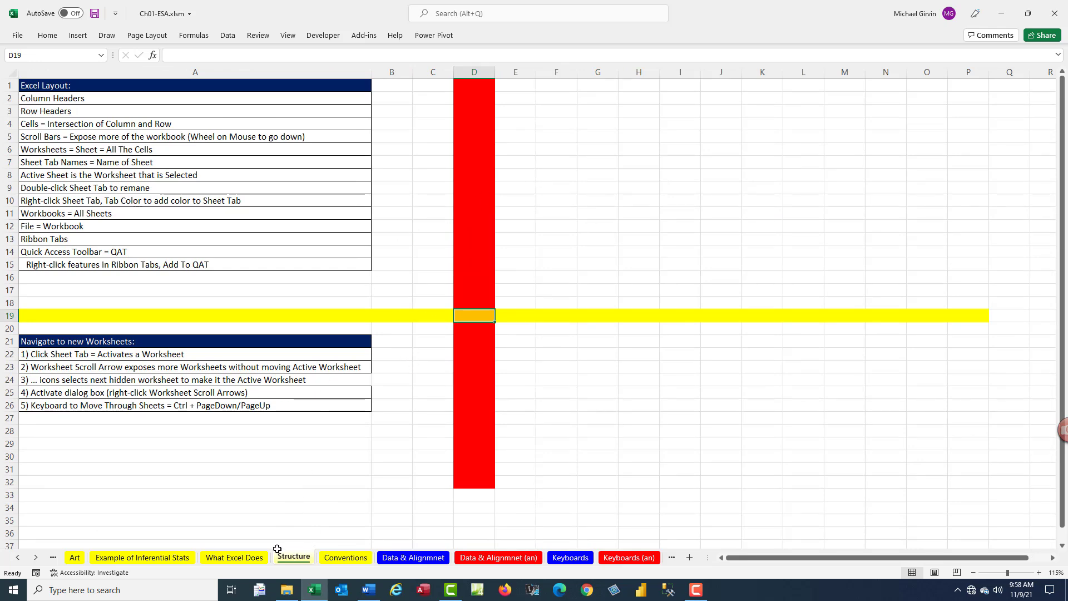
Switch to the What Excel Does sheet and then back to Structure.
click(248, 560)
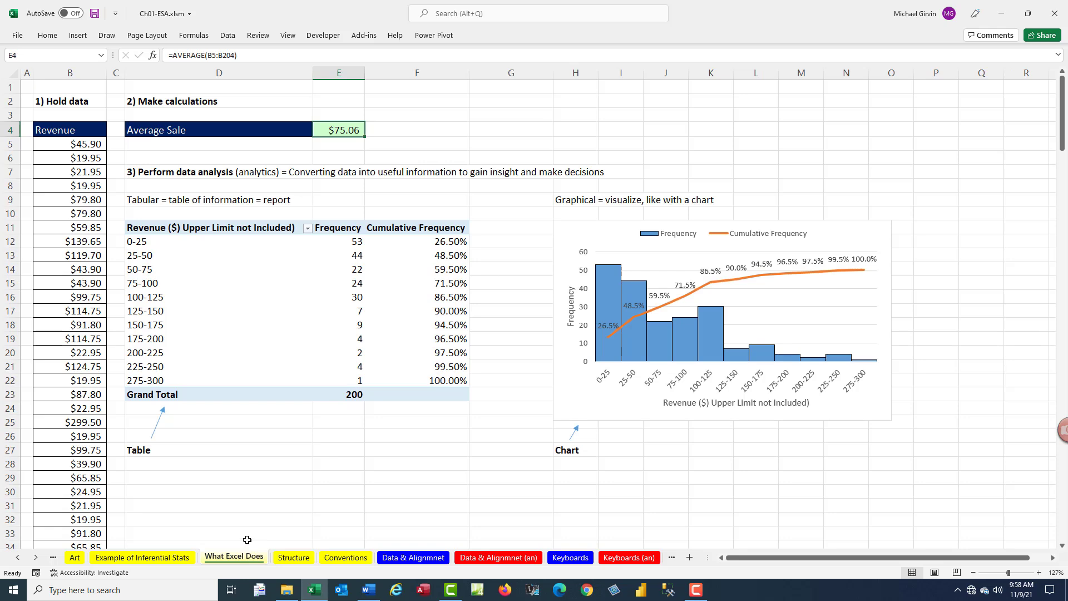
click(292, 557)
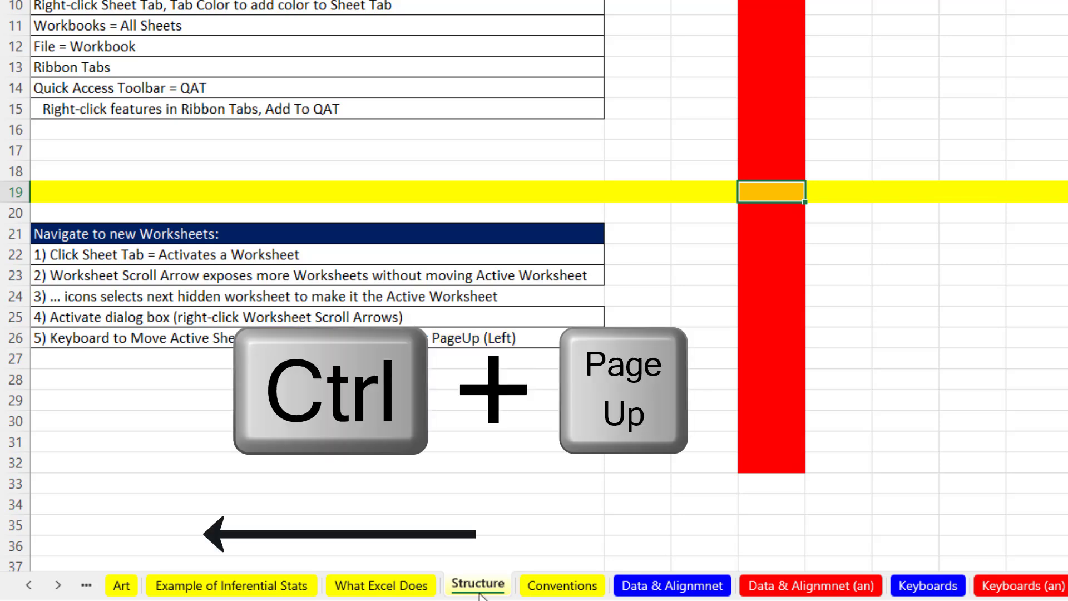
Move one sheet left with Ctrl+PageUp, then two sheets right to Conventions.
key(ctrl+Page_Up)
key(ctrl+Page_Up)
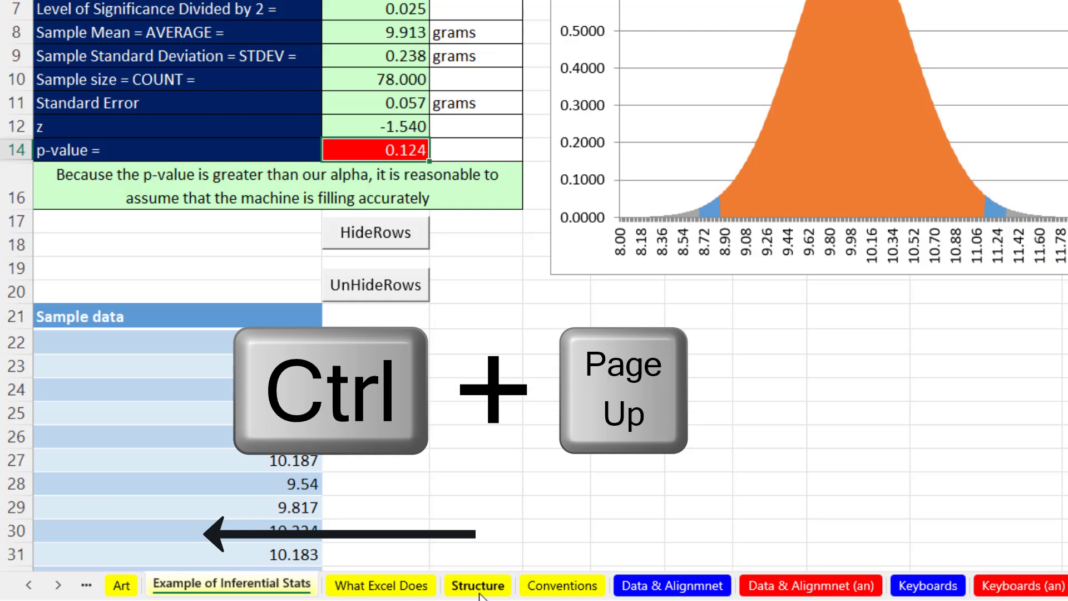
key(ctrl+Page_Down)
key(ctrl+Page_Down)
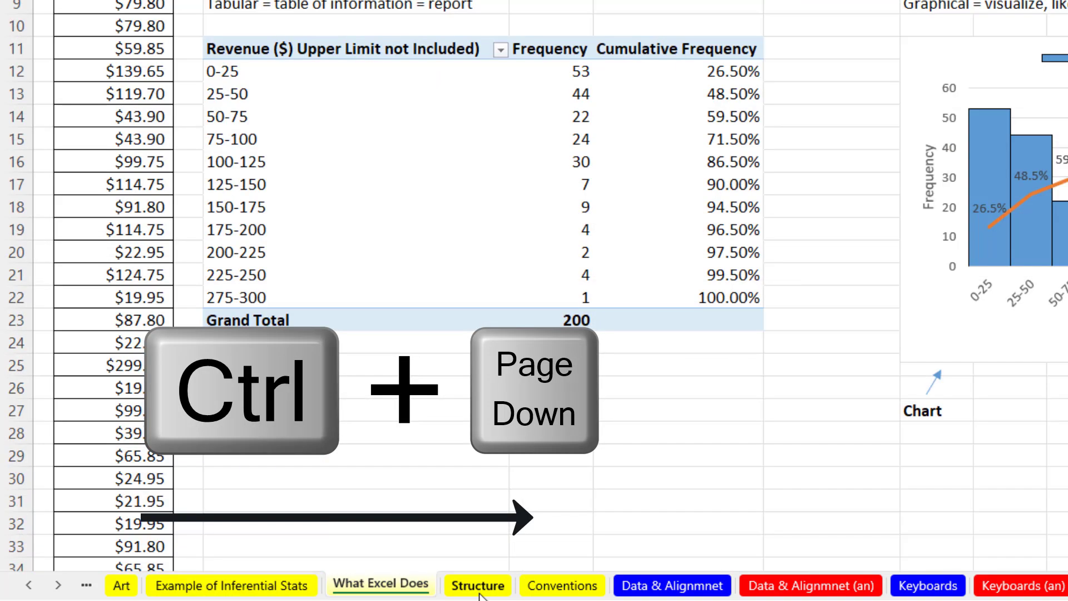
key(ctrl+Page_Down)
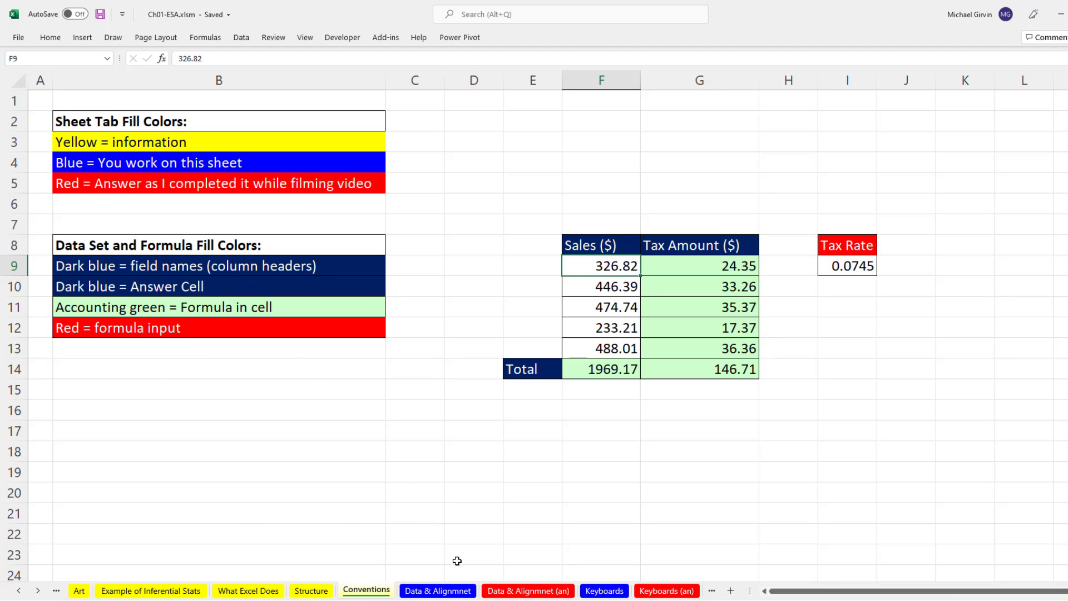
Open the Data & Alignmnet sheet and select cells B18 and C5.
click(442, 592)
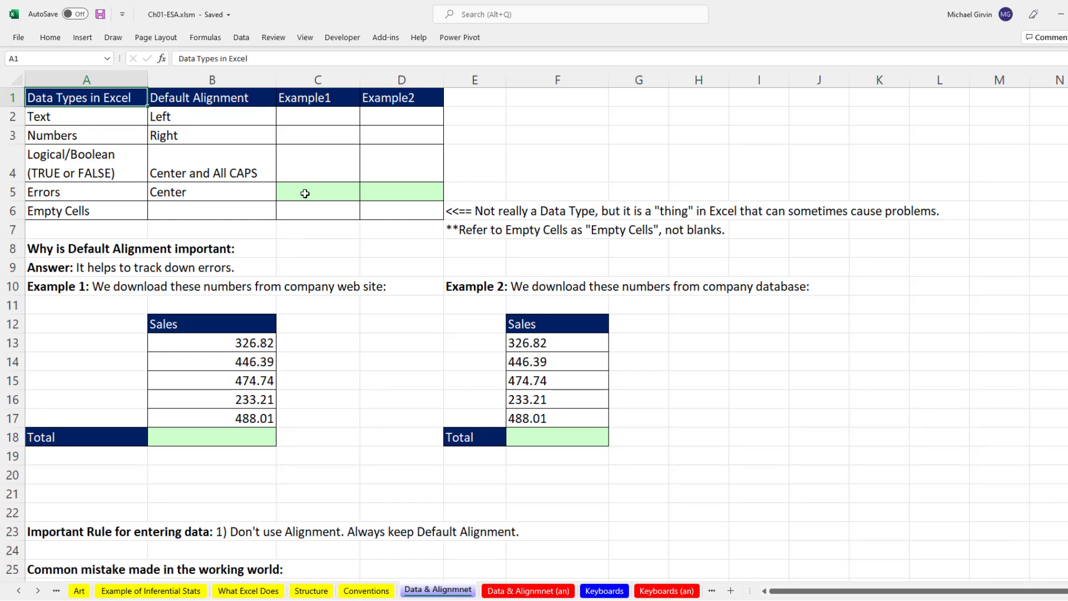
click(252, 439)
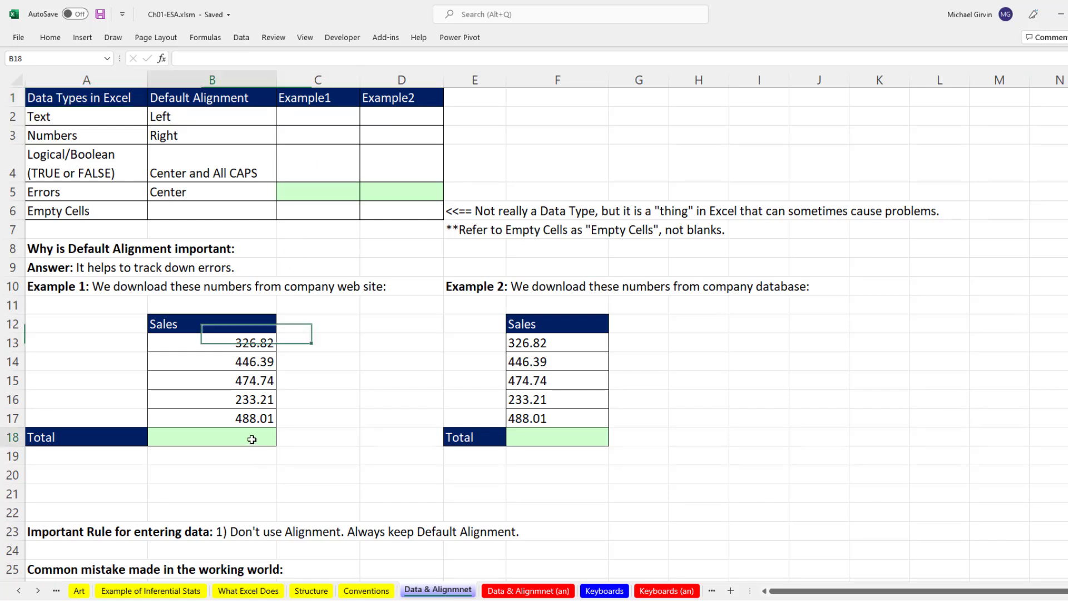
click(331, 197)
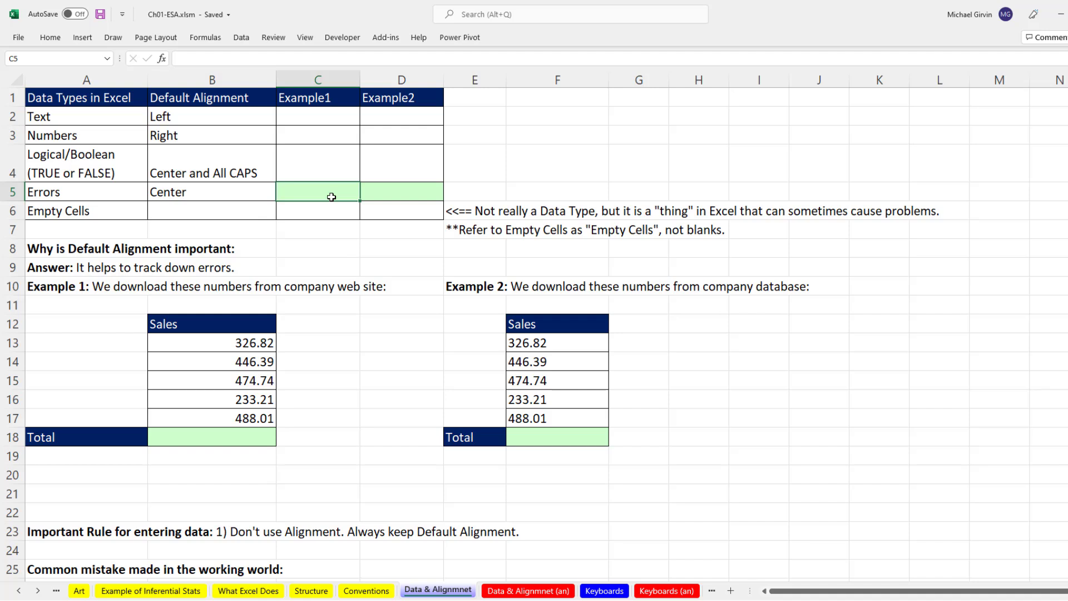
Compare the completed (an) and unfinished alignment sheets, then open Conventions.
click(527, 592)
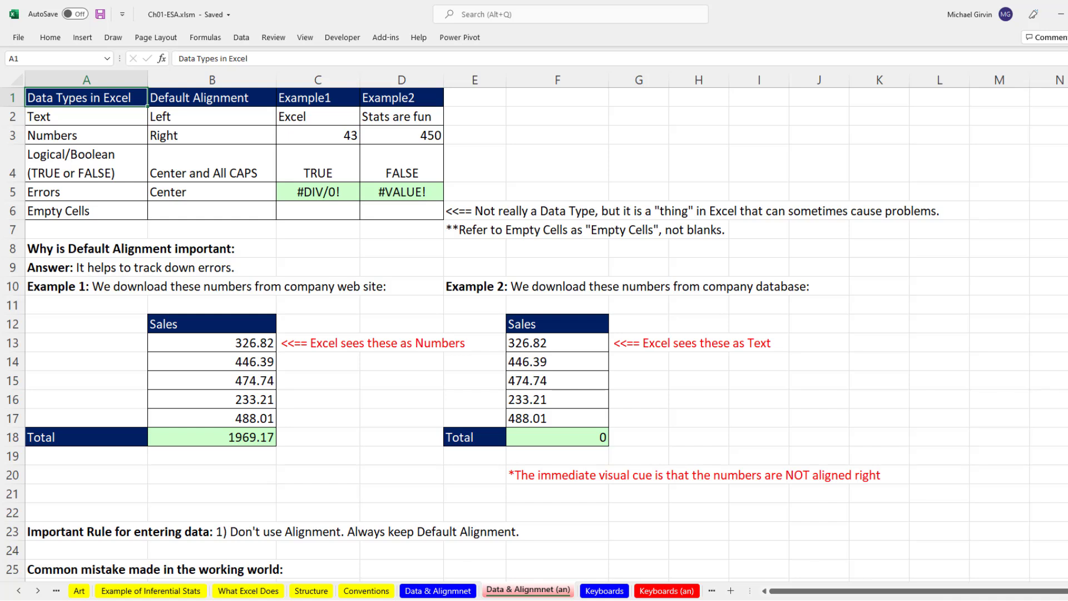
click(440, 591)
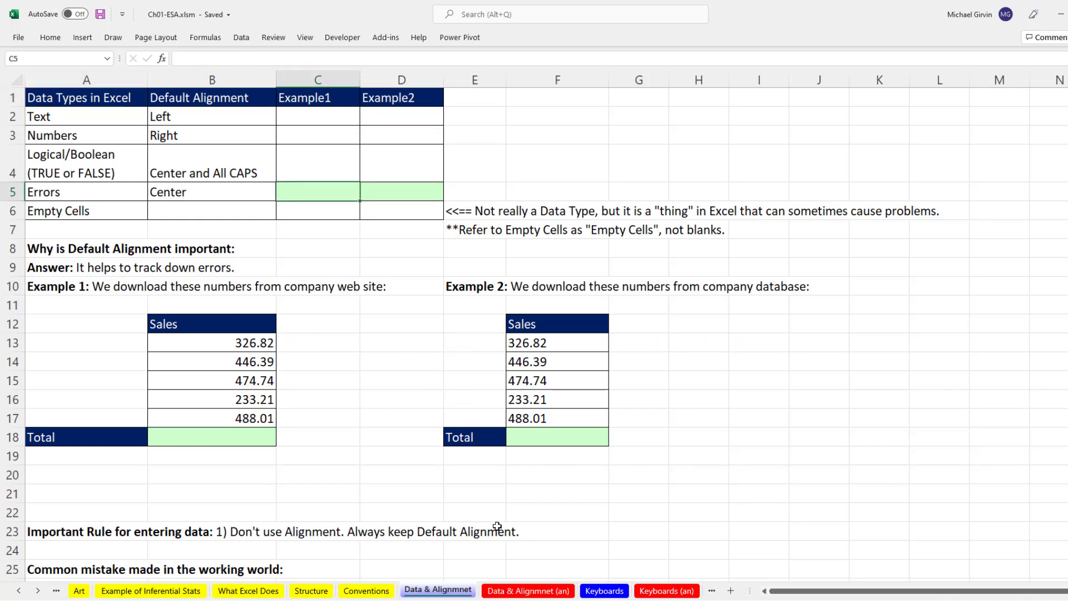
click(522, 591)
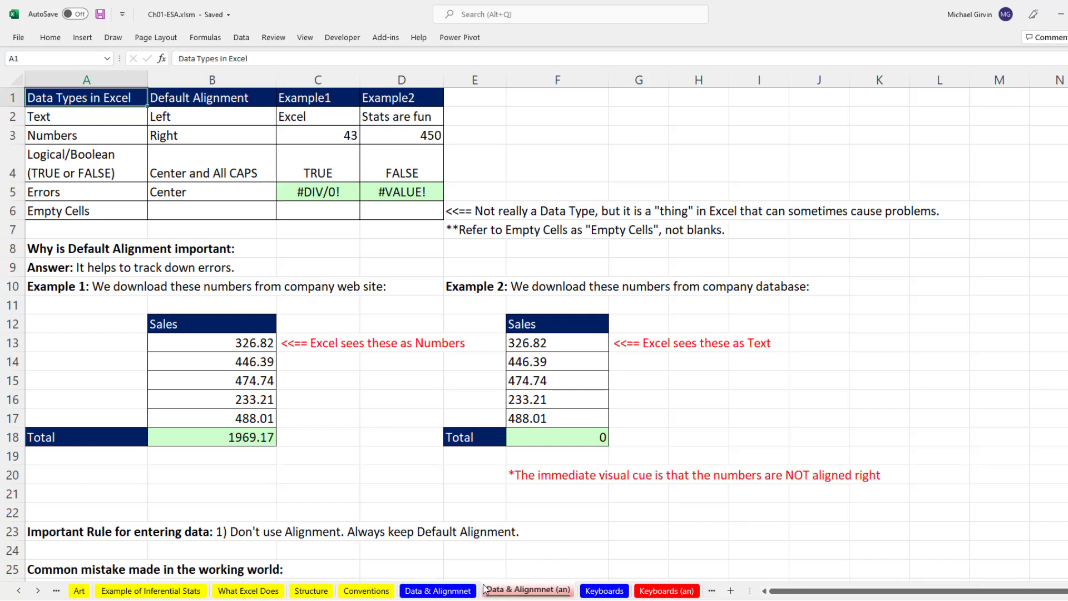
click(366, 591)
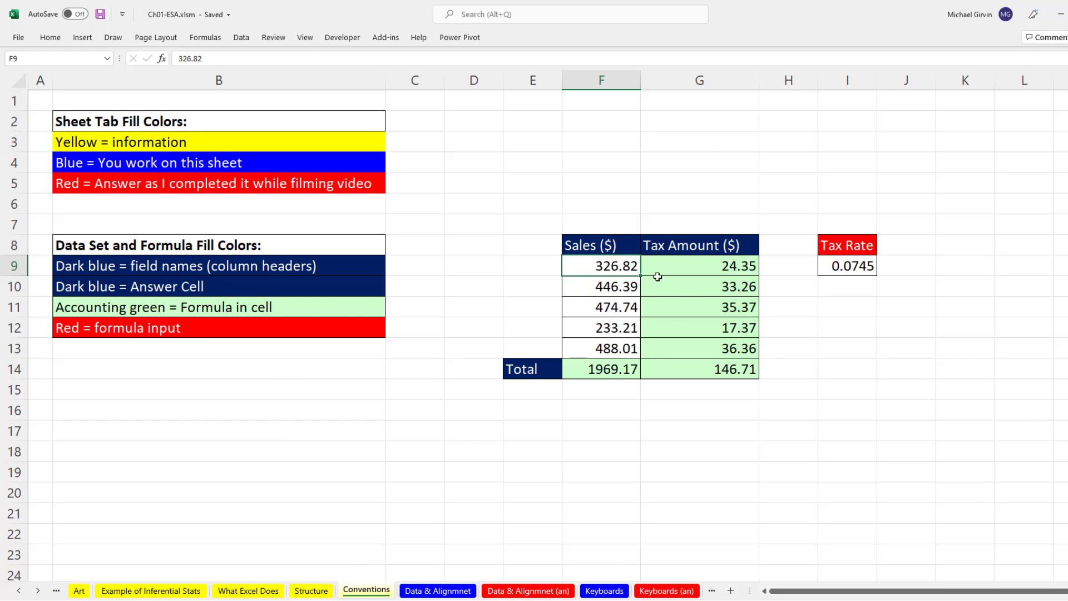
drag(619, 269, 610, 348)
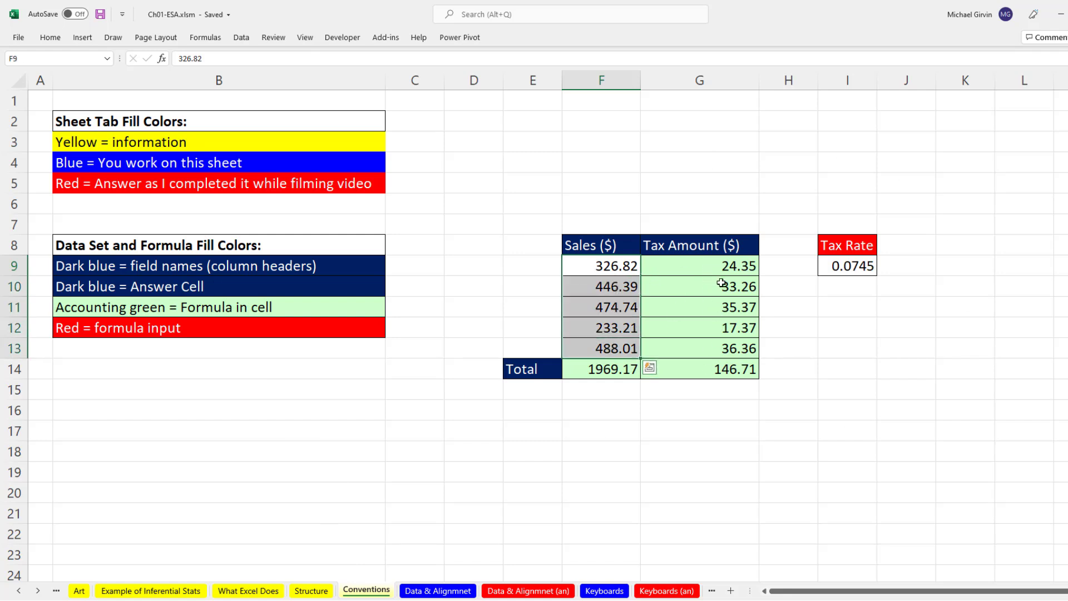
click(651, 245)
click(626, 247)
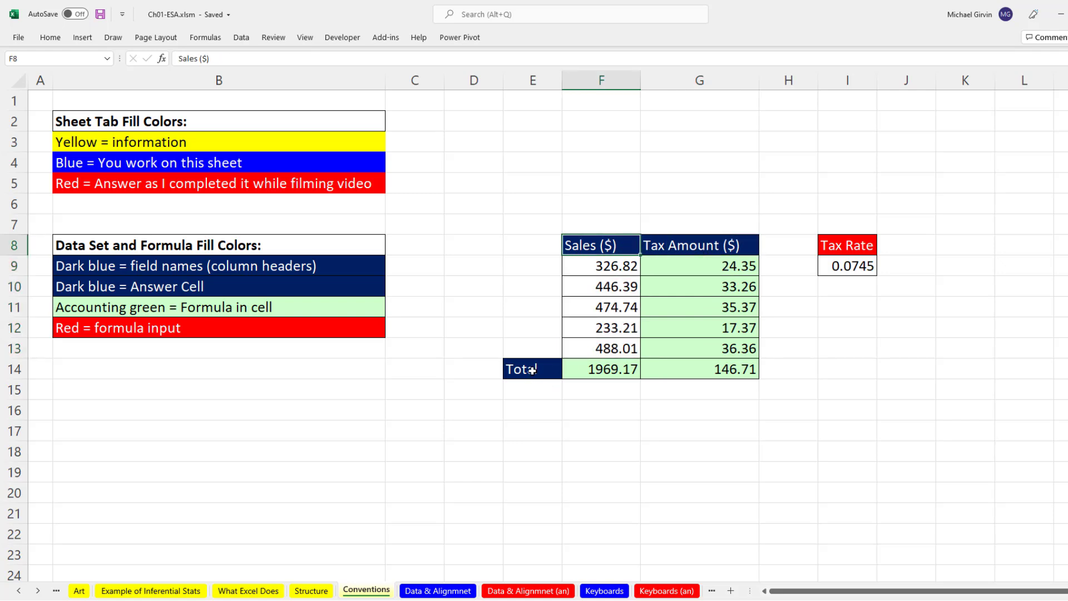
click(533, 370)
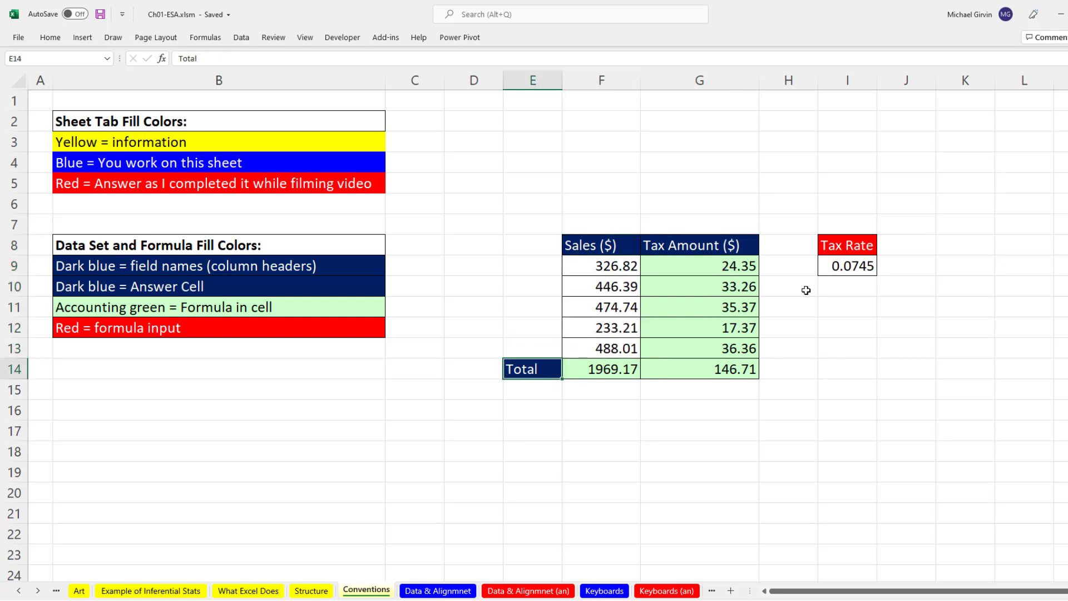
click(837, 269)
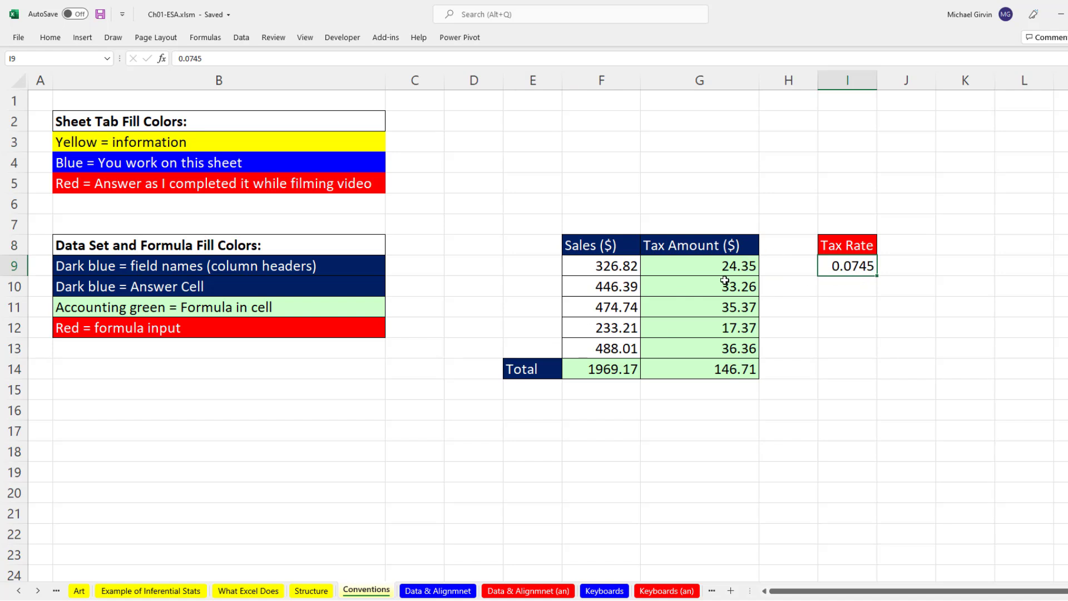
click(135, 273)
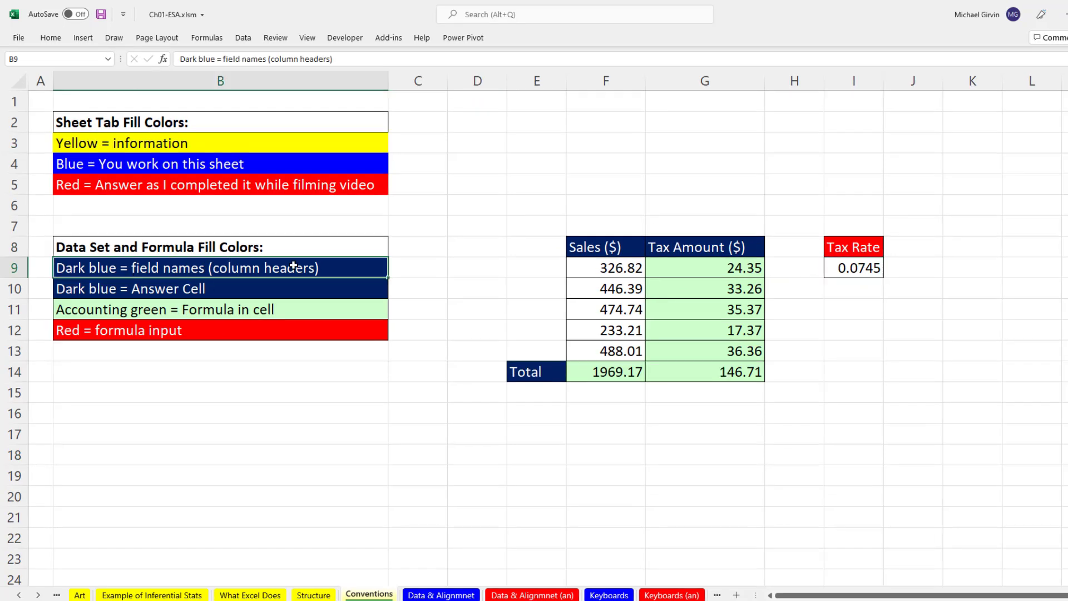
drag(594, 248, 704, 245)
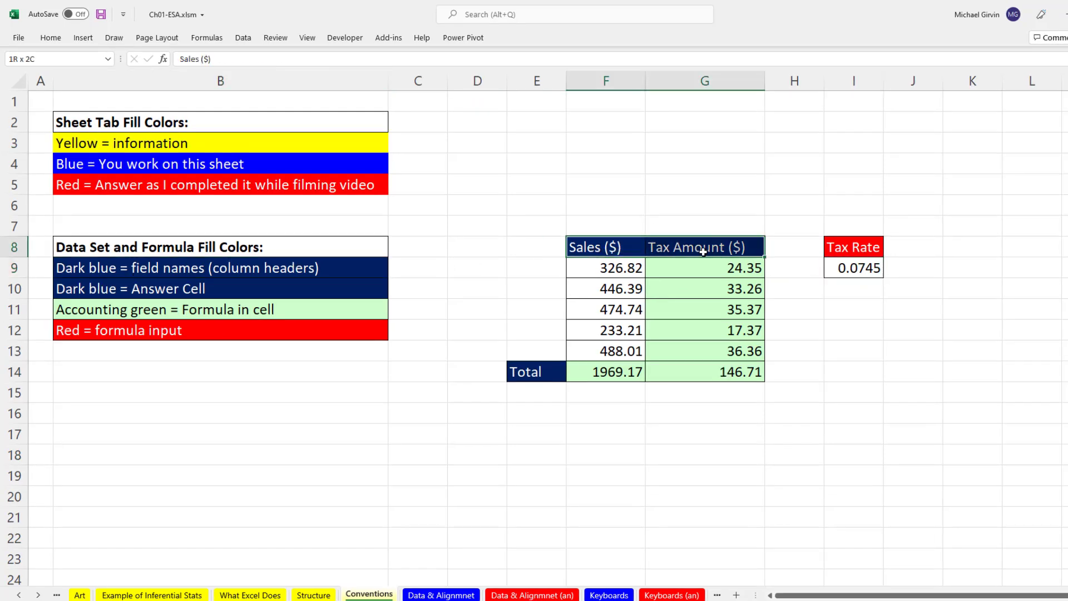
click(176, 294)
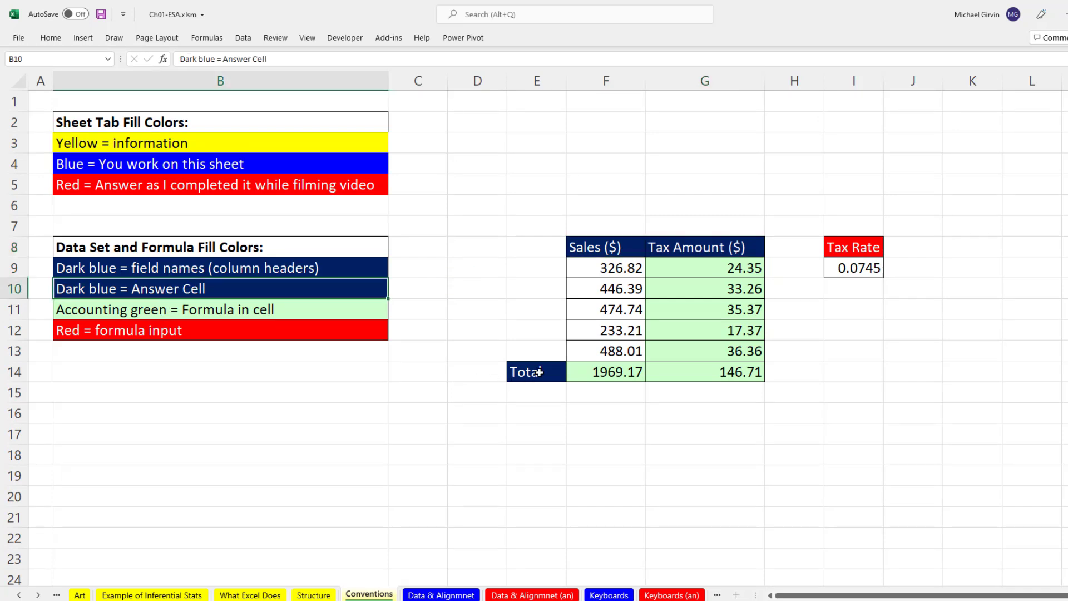
click(539, 373)
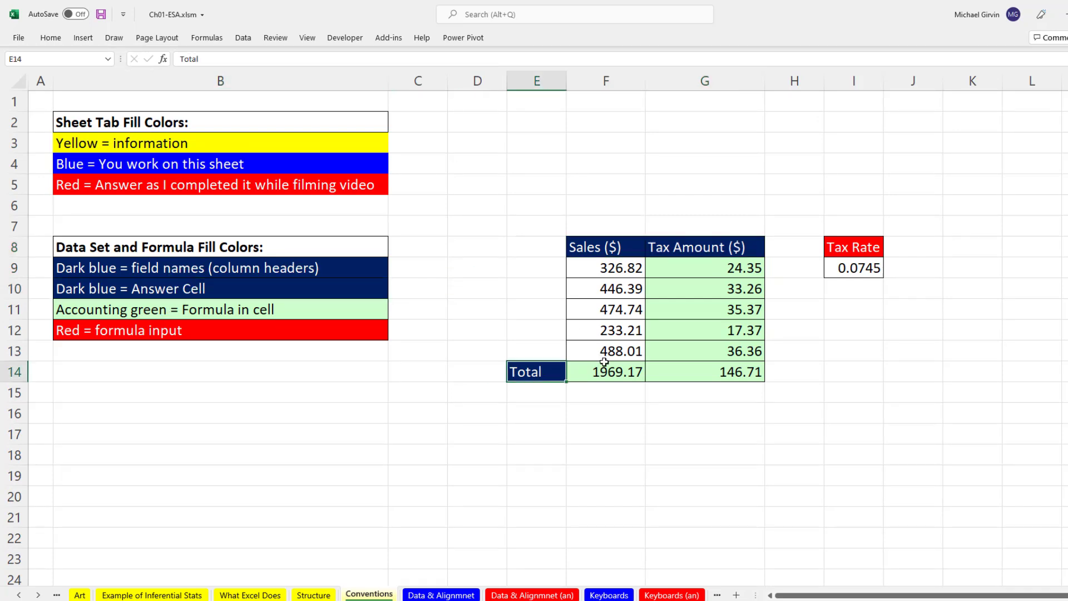
click(209, 310)
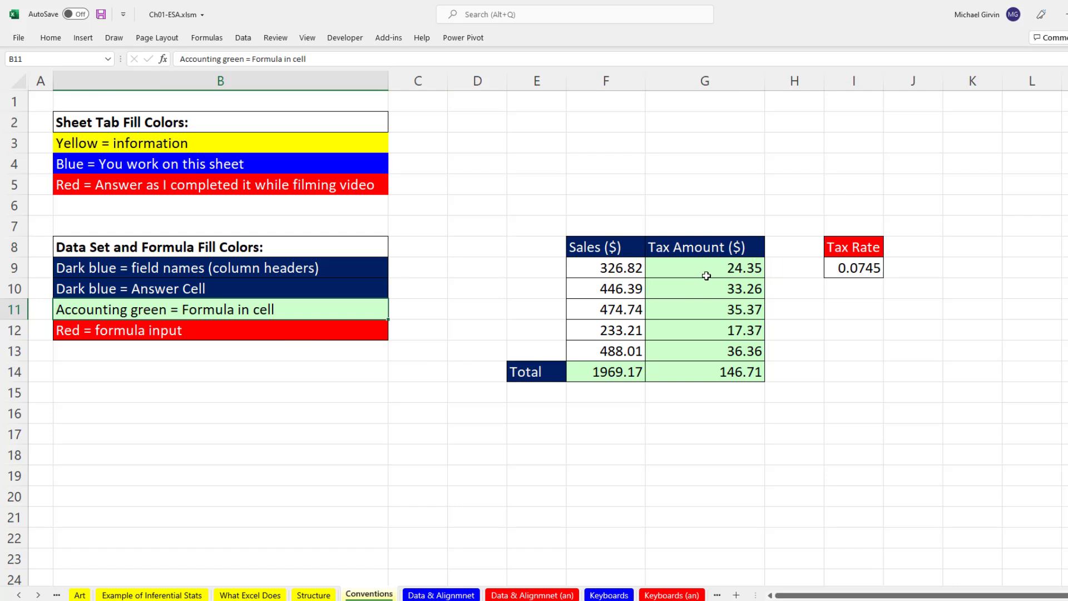
click(217, 327)
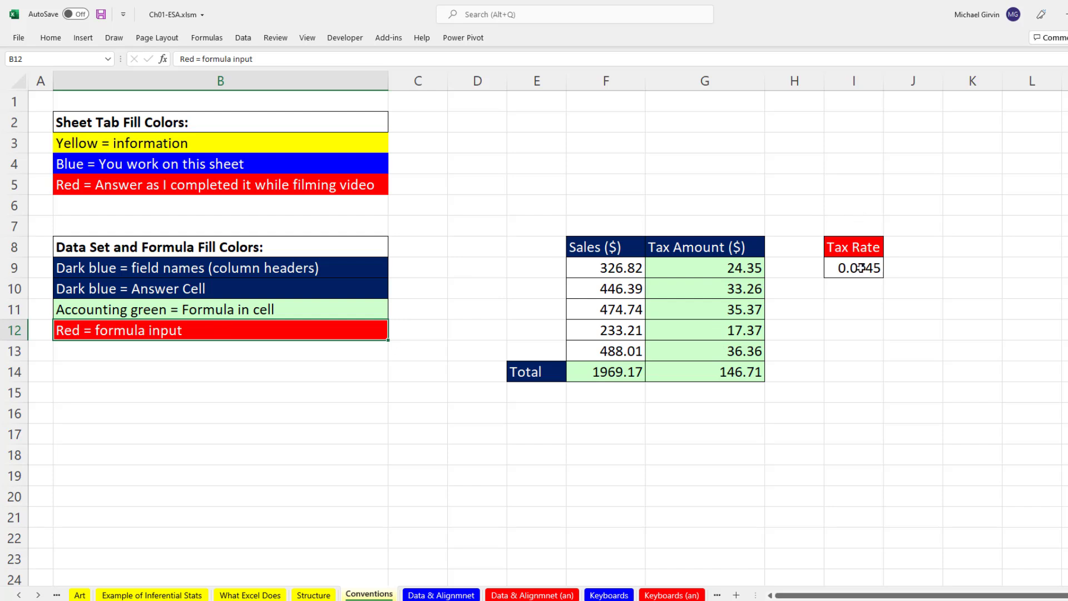
click(117, 249)
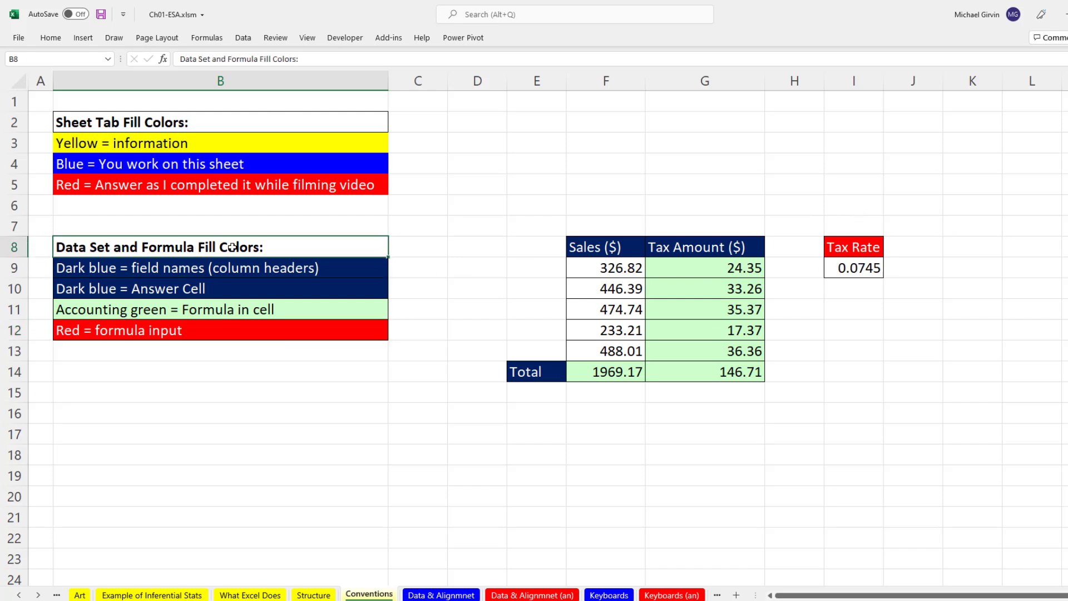
drag(608, 268, 612, 351)
click(860, 270)
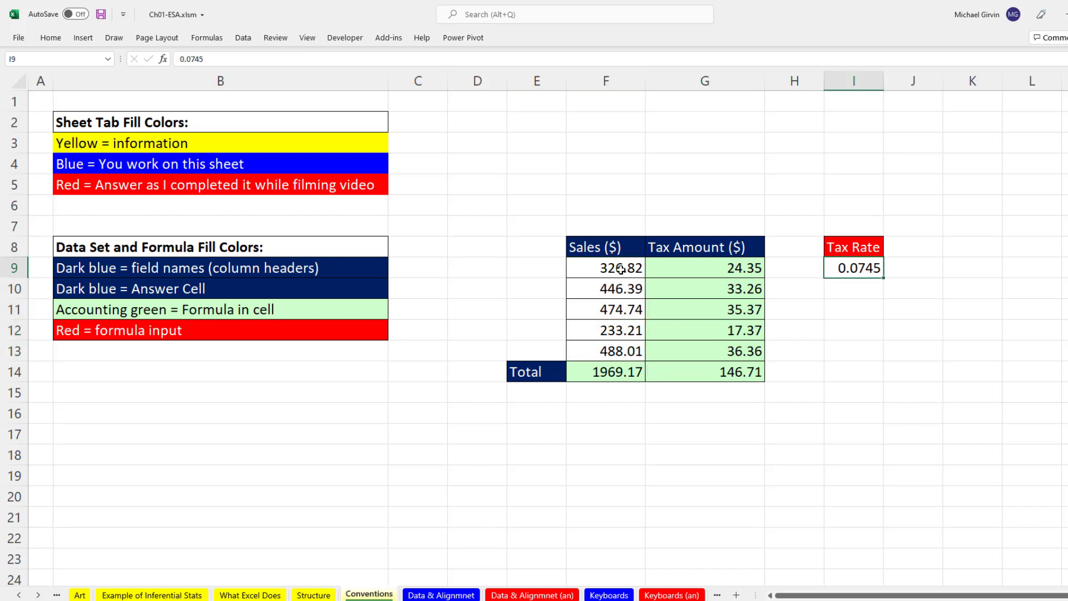
Enter 0.1 as the tax rate in I9 and 200 as the first sale in F9.
drag(619, 268, 621, 348)
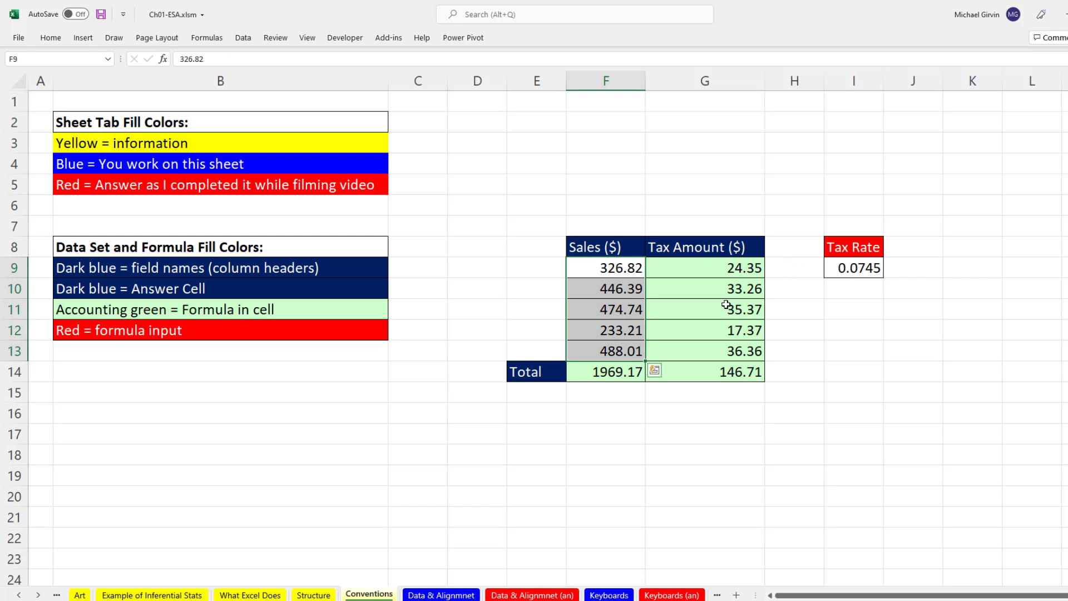
click(861, 268)
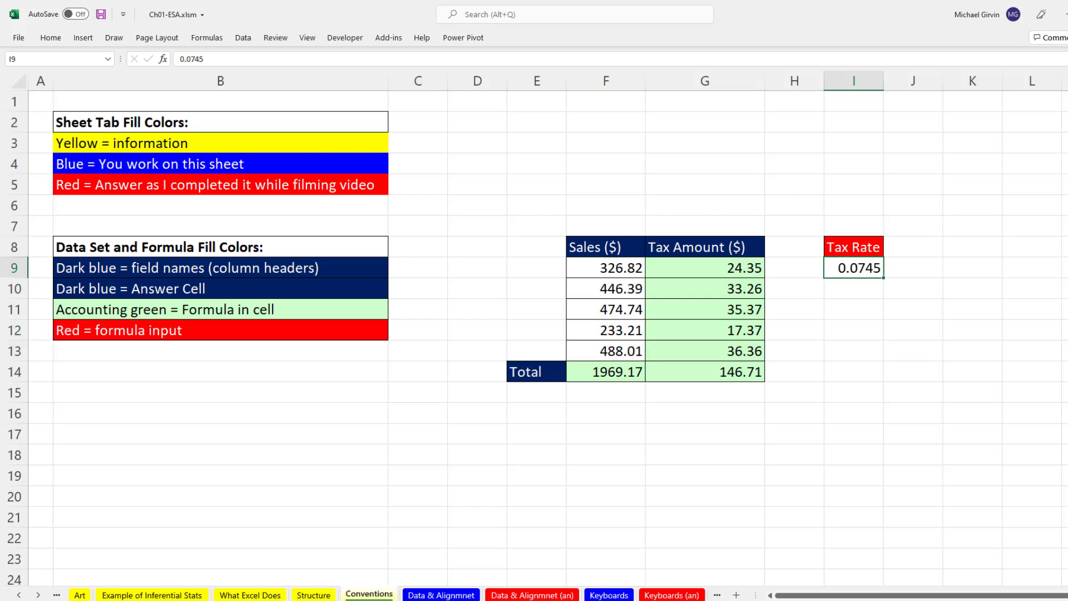
text(.1)
key(Return)
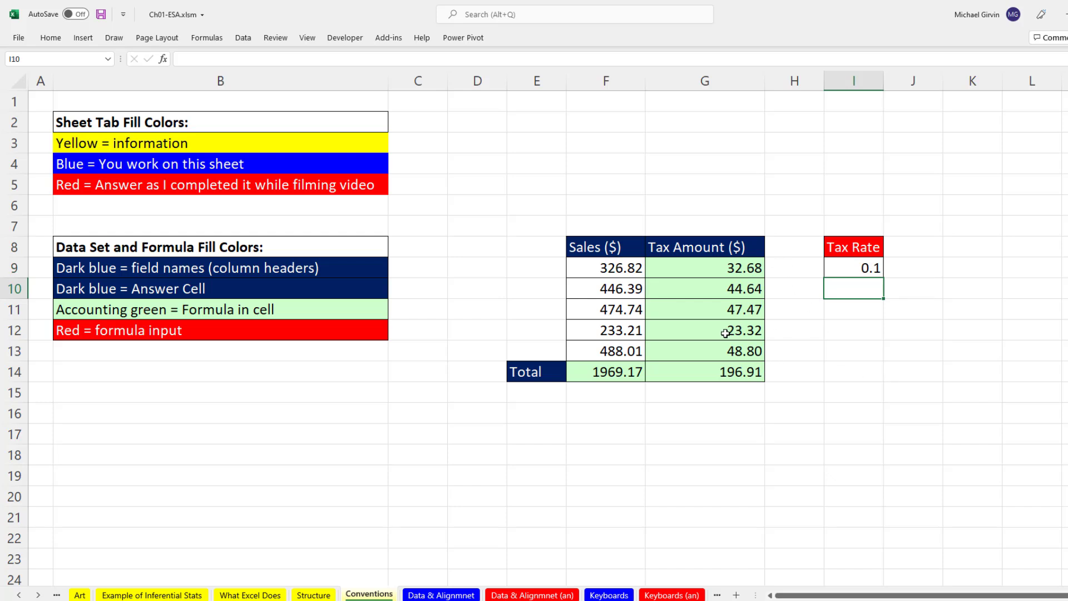
click(616, 271)
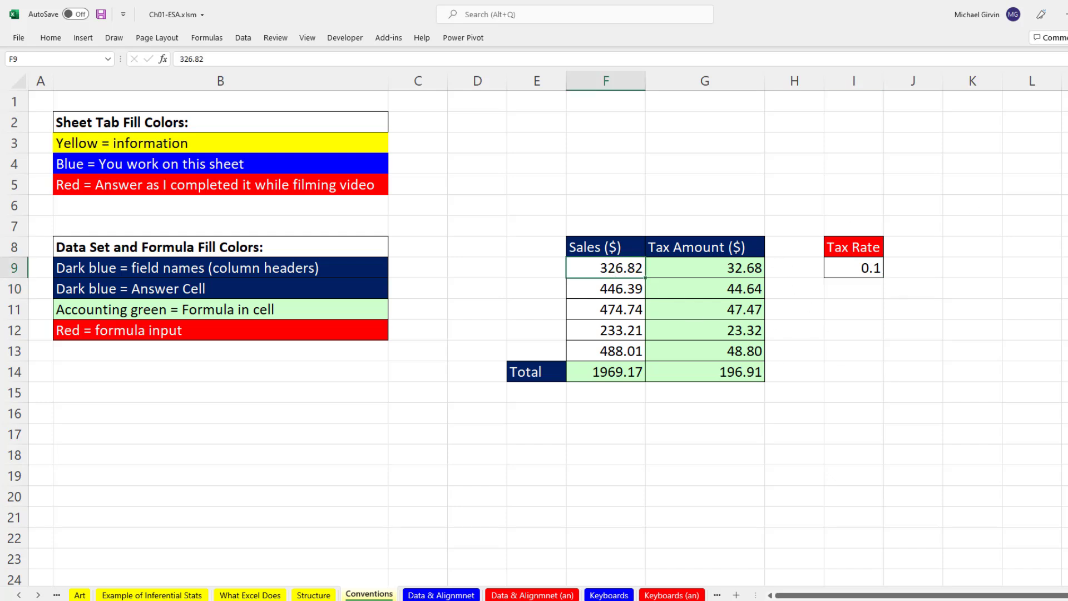
text(200)
key(Return)
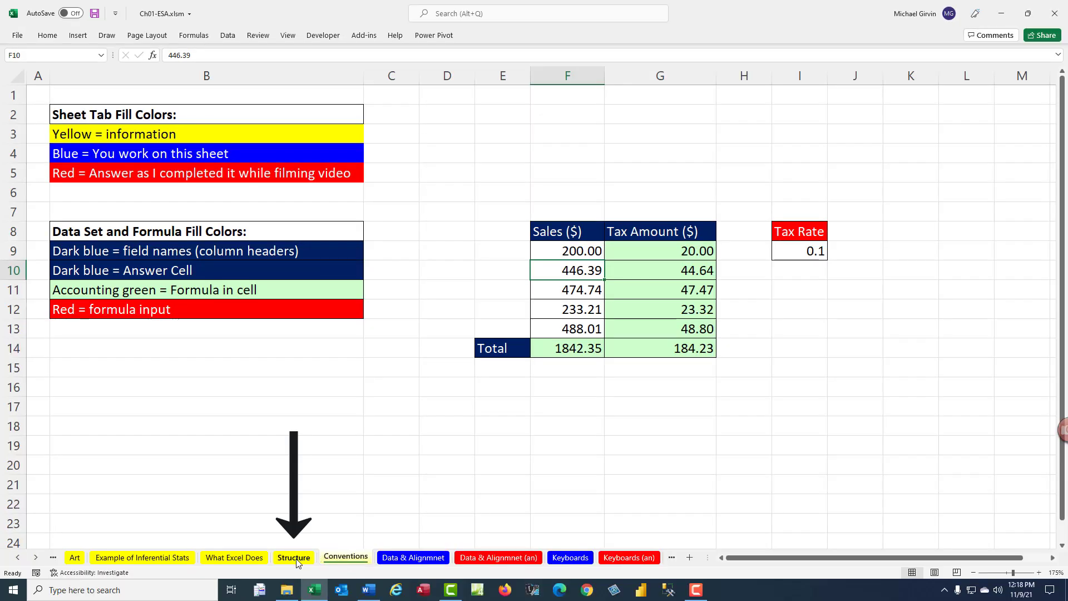
Return to the Structure sheet, uncheck Collapse the Ribbon, and toggle it with Ctrl+F1.
click(313, 595)
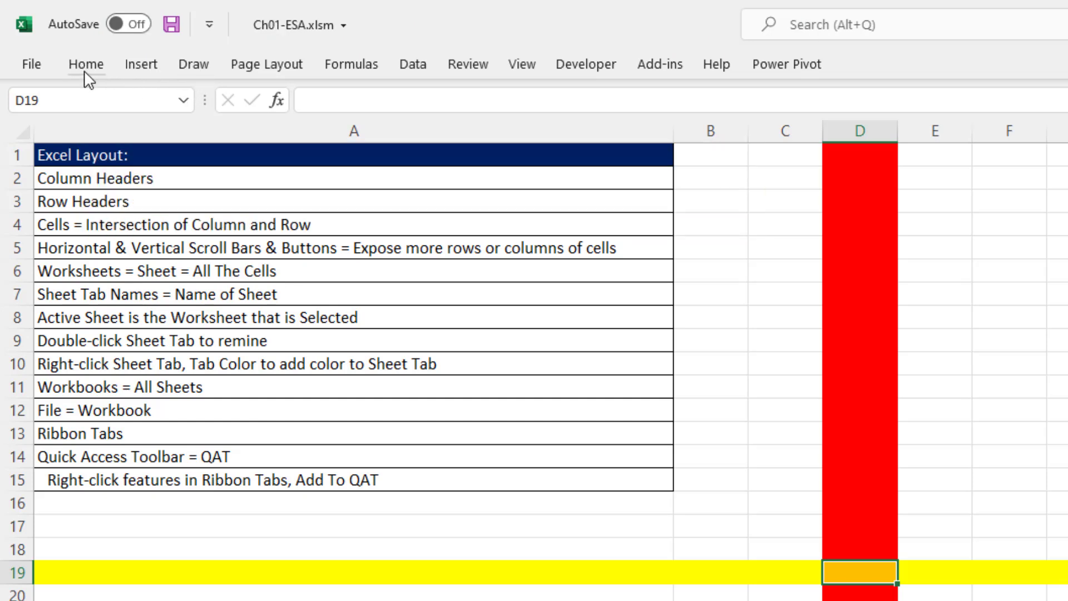
right_click(84, 70)
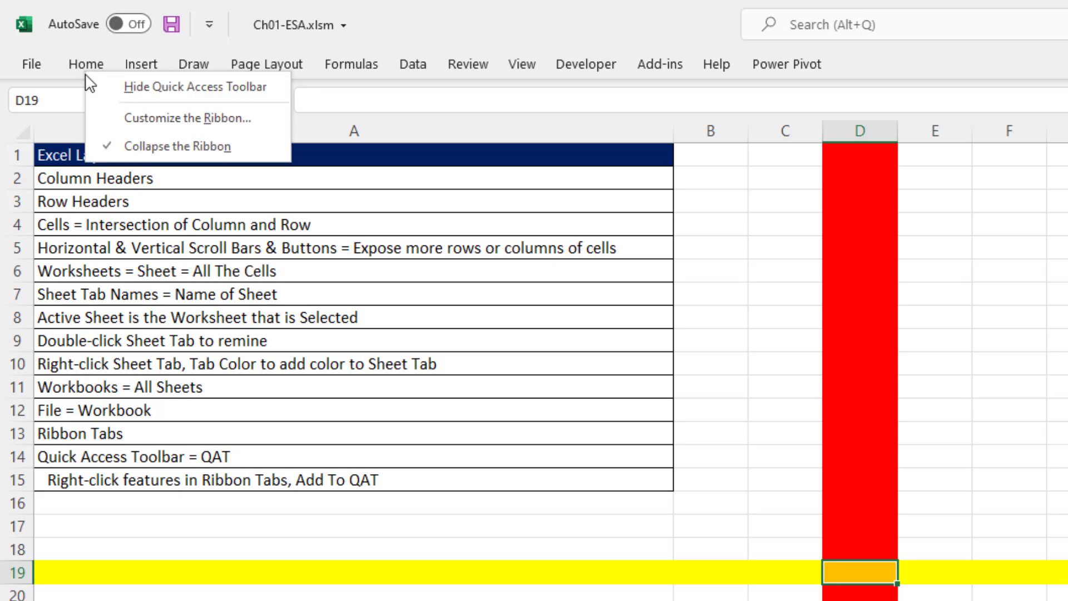
click(154, 158)
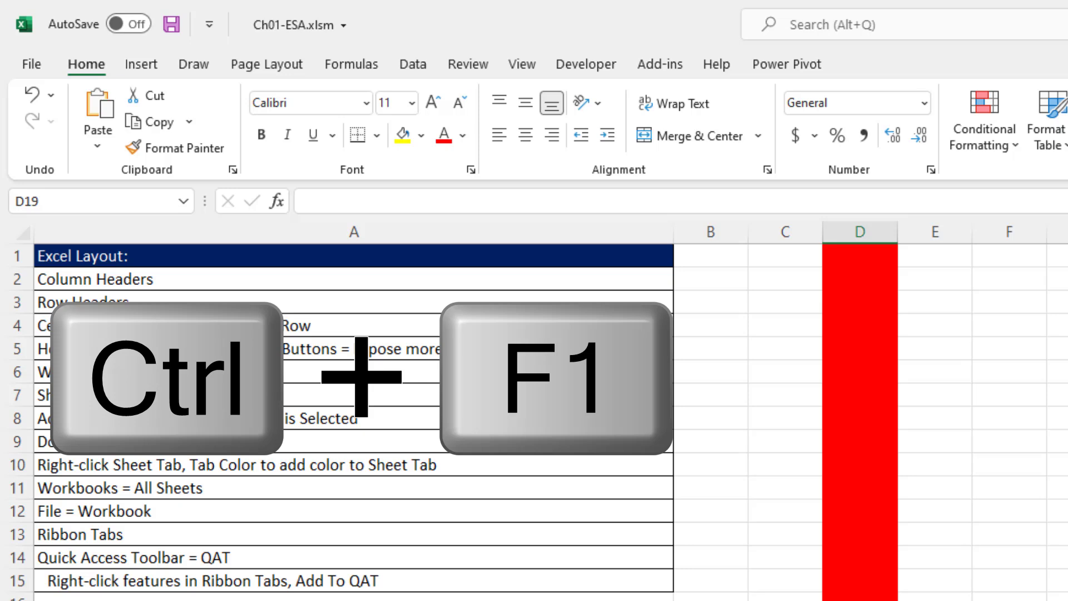
key(ctrl+F1)
key(ctrl+F1)
key(ctrl+F1)
key(ctrl+F1)
key(ctrl+F1)
key(ctrl+F1)
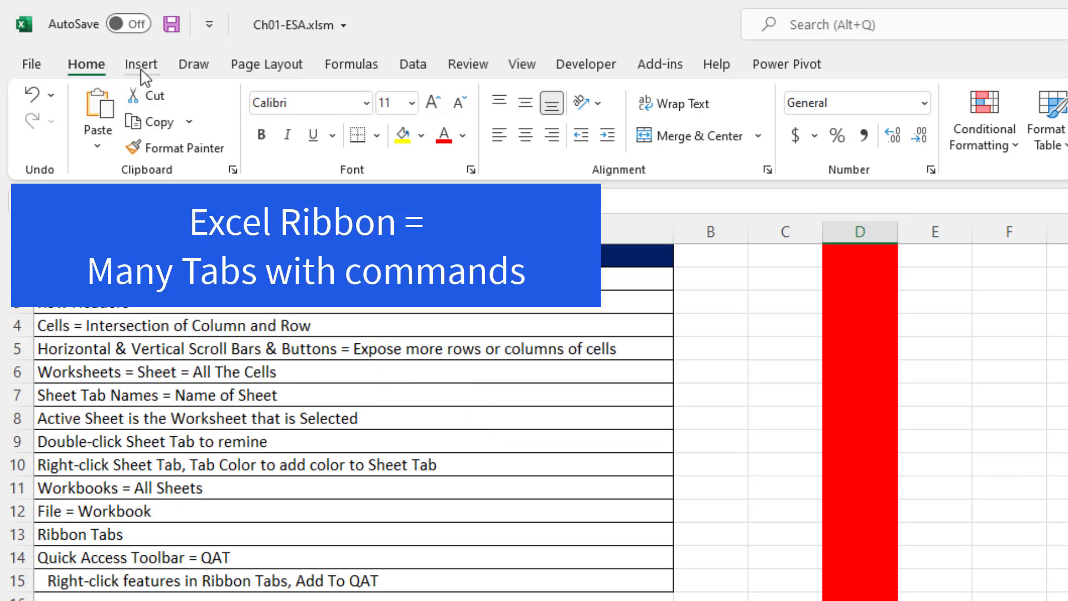
Browse the Insert tab's table and chart commands, then the Data tab's commands.
click(141, 67)
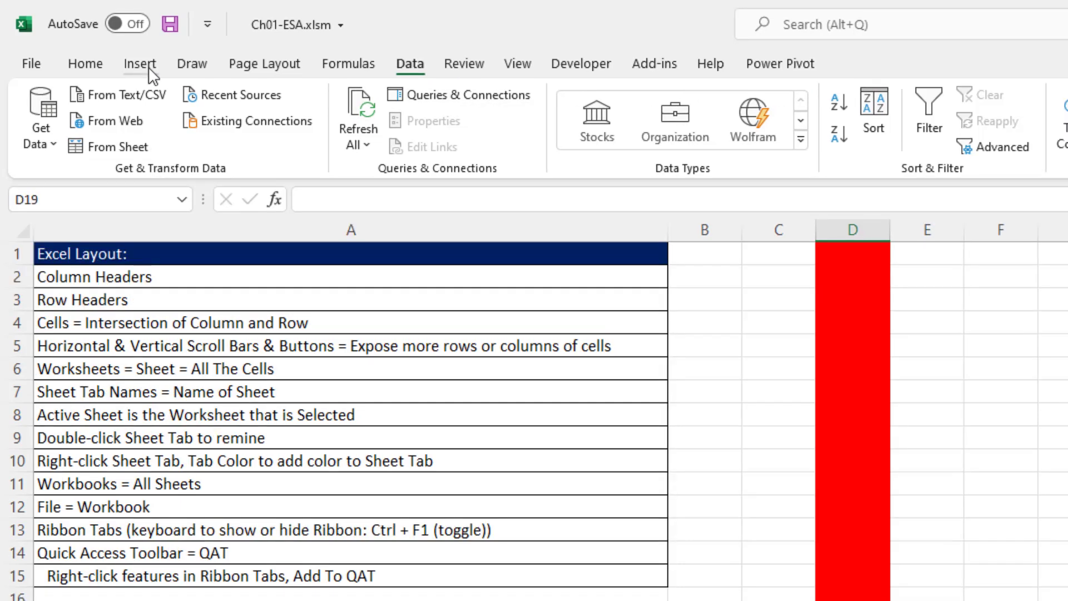
click(140, 64)
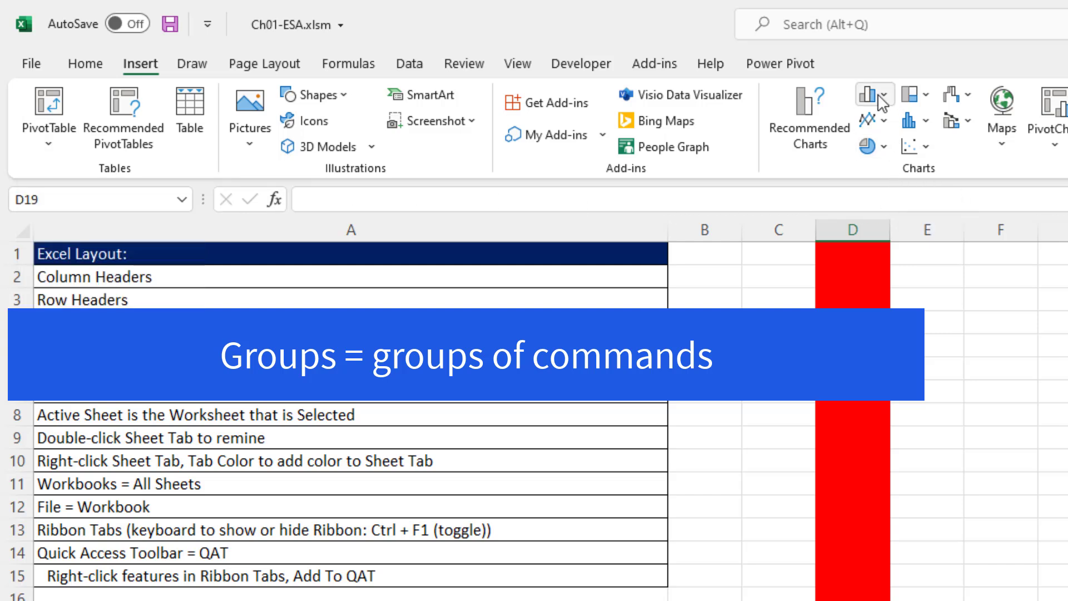
click(405, 64)
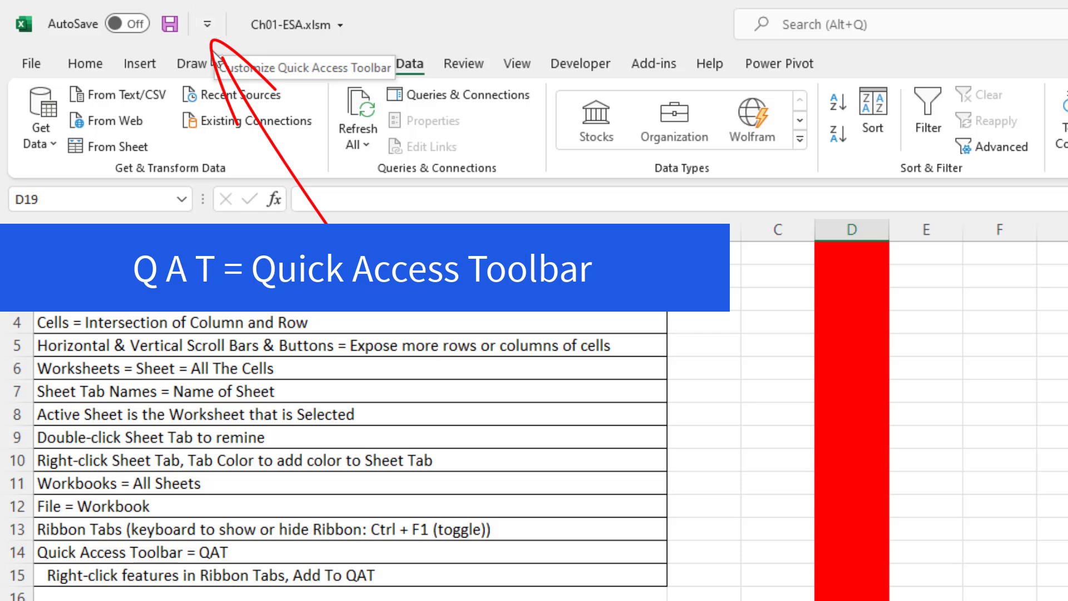
click(95, 71)
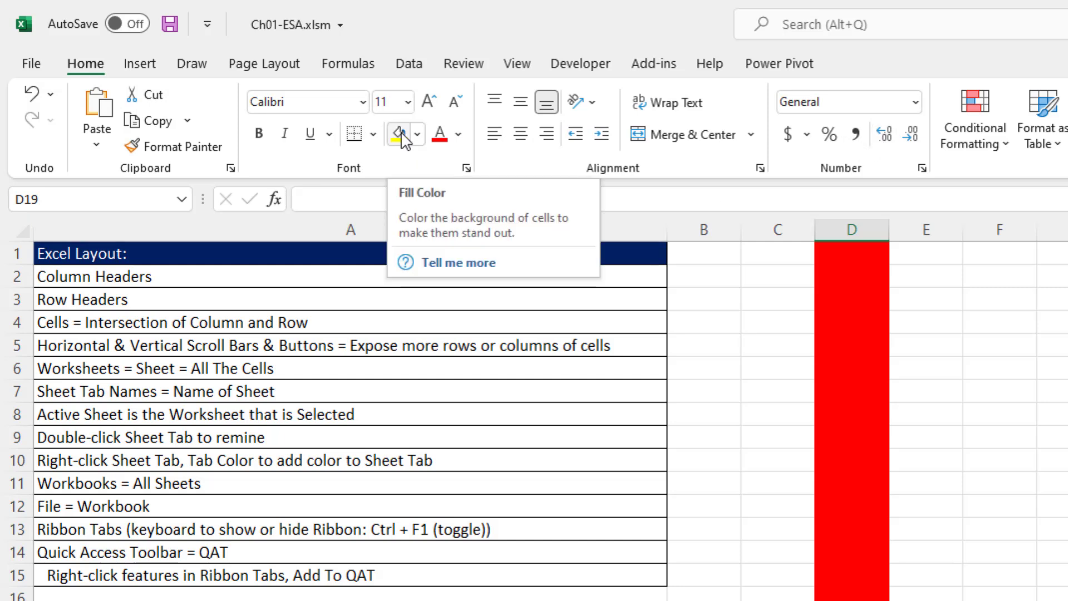
right_click(402, 135)
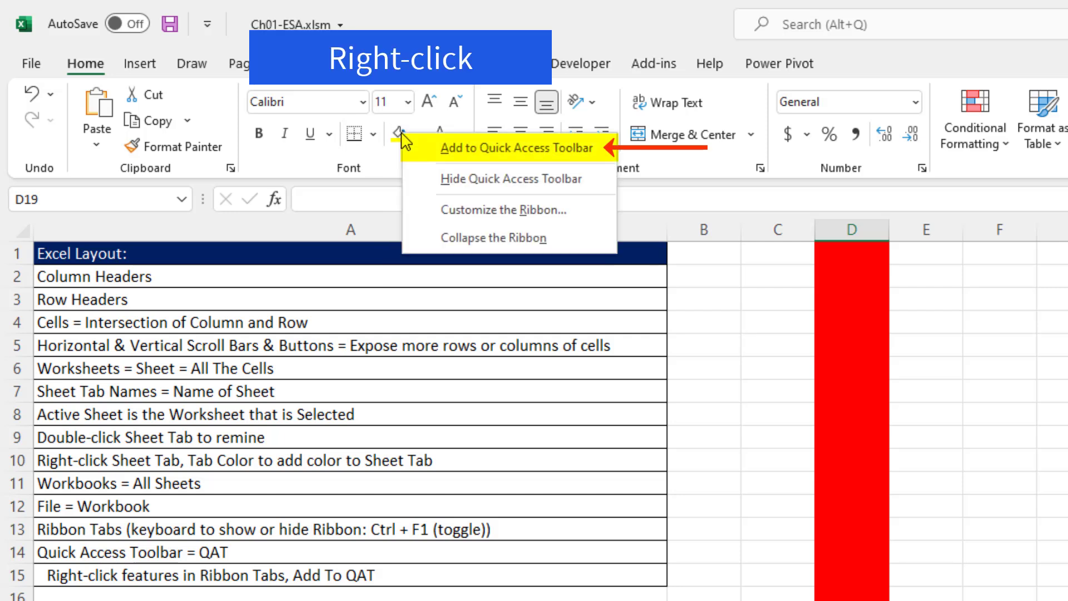
click(496, 158)
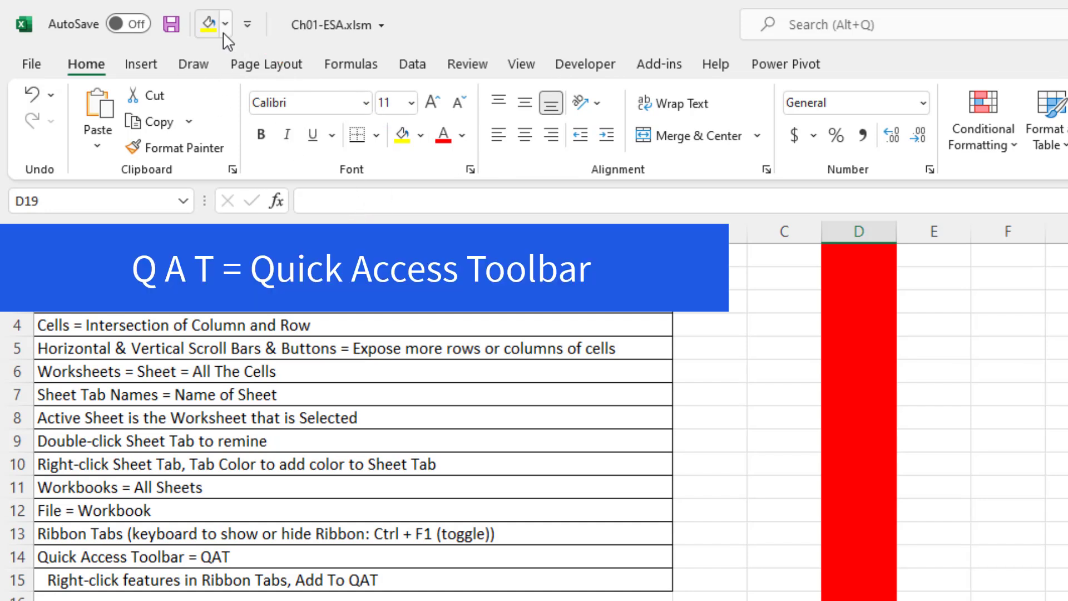
click(412, 66)
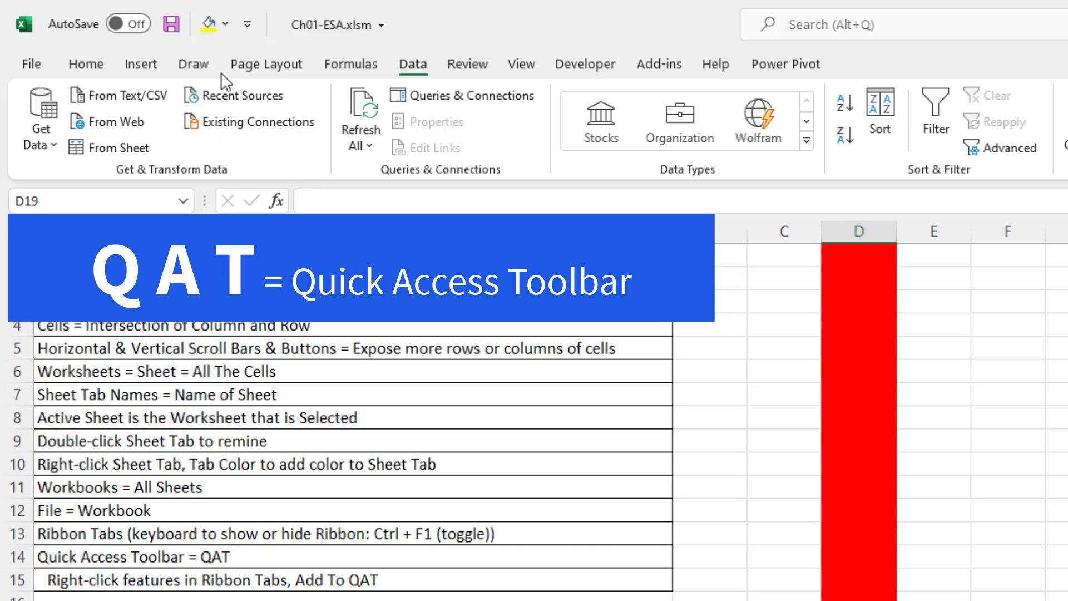
click(84, 68)
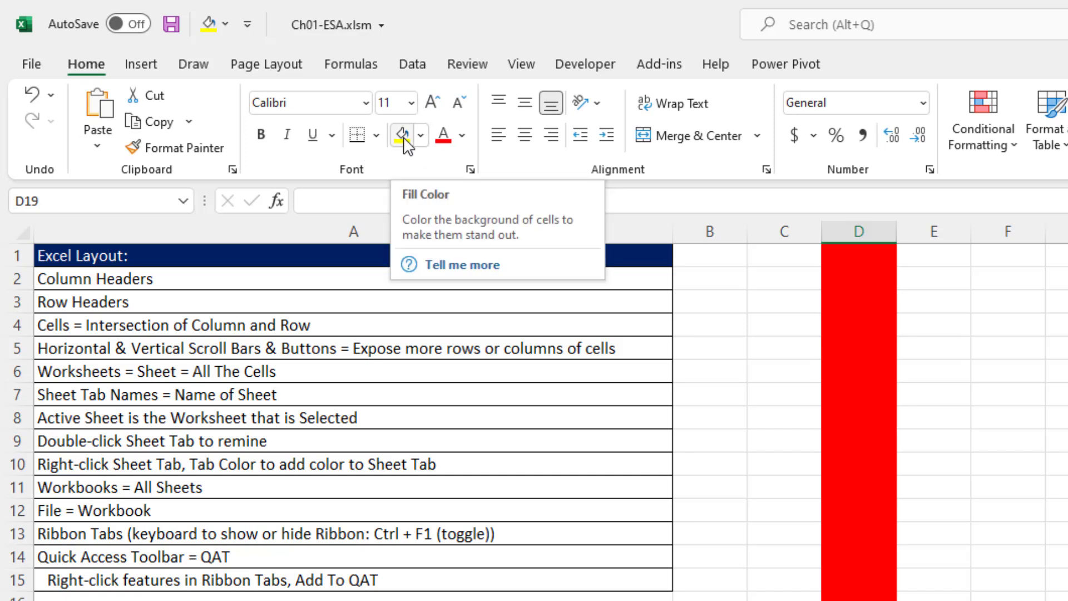
click(407, 67)
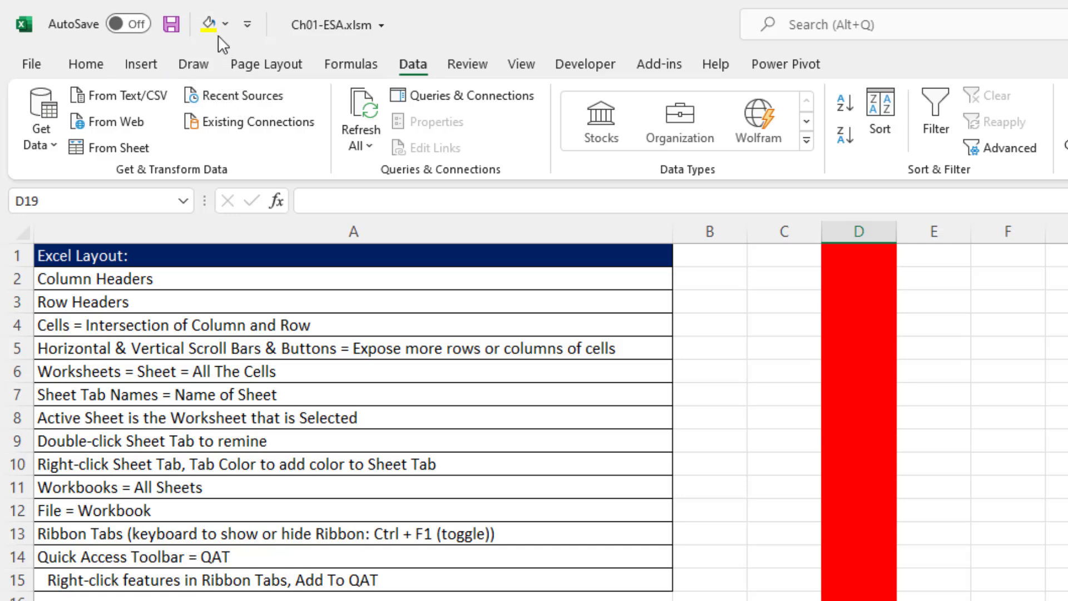
click(153, 67)
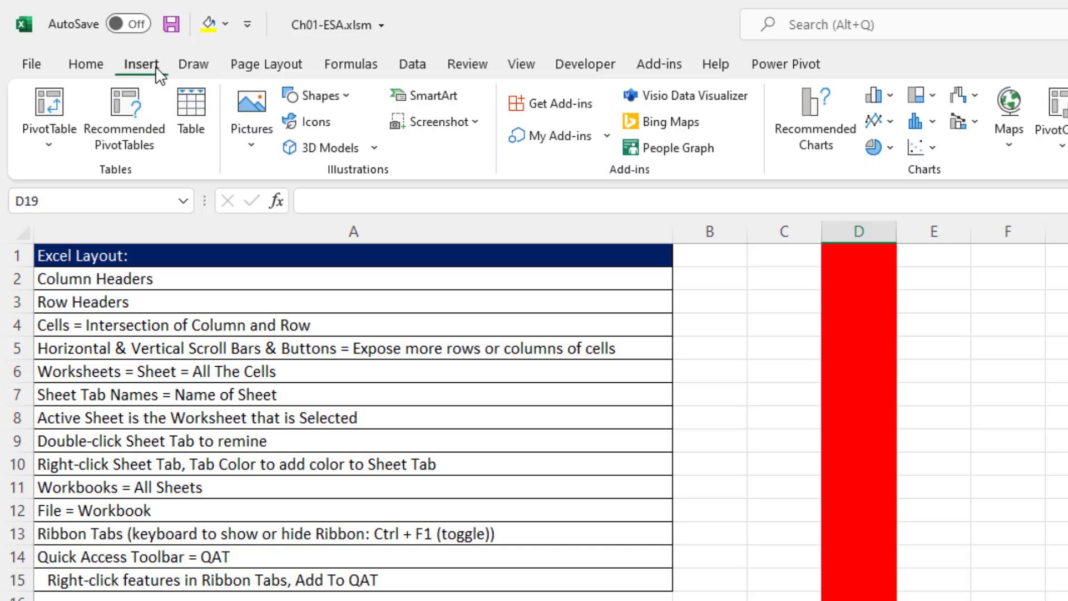
click(415, 67)
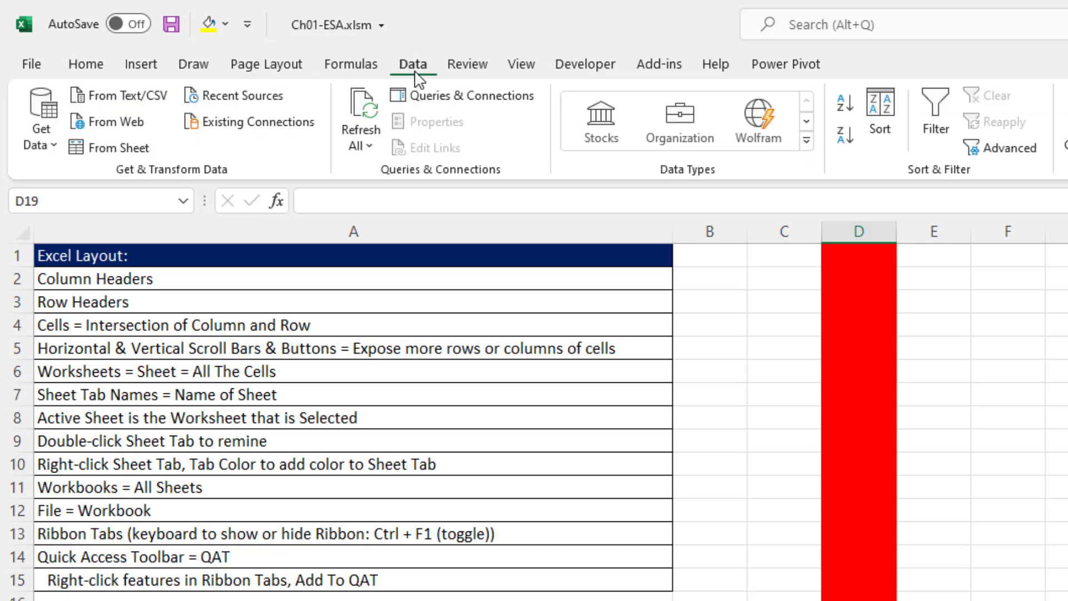
From All Commands in More Commands, add Accounting Number Format to the Quick Access Toolbar.
click(249, 29)
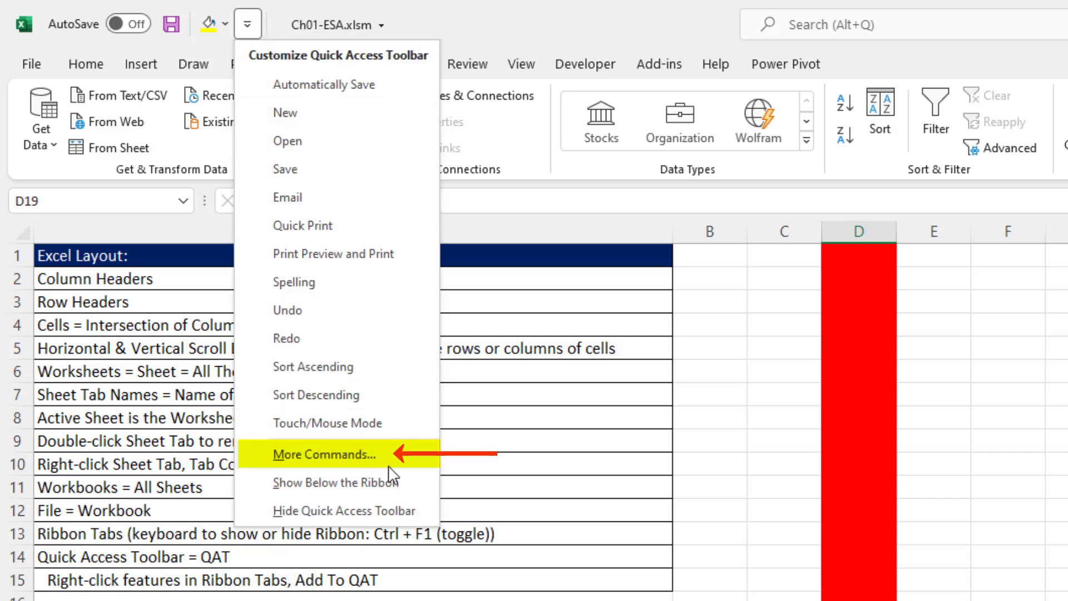
click(389, 465)
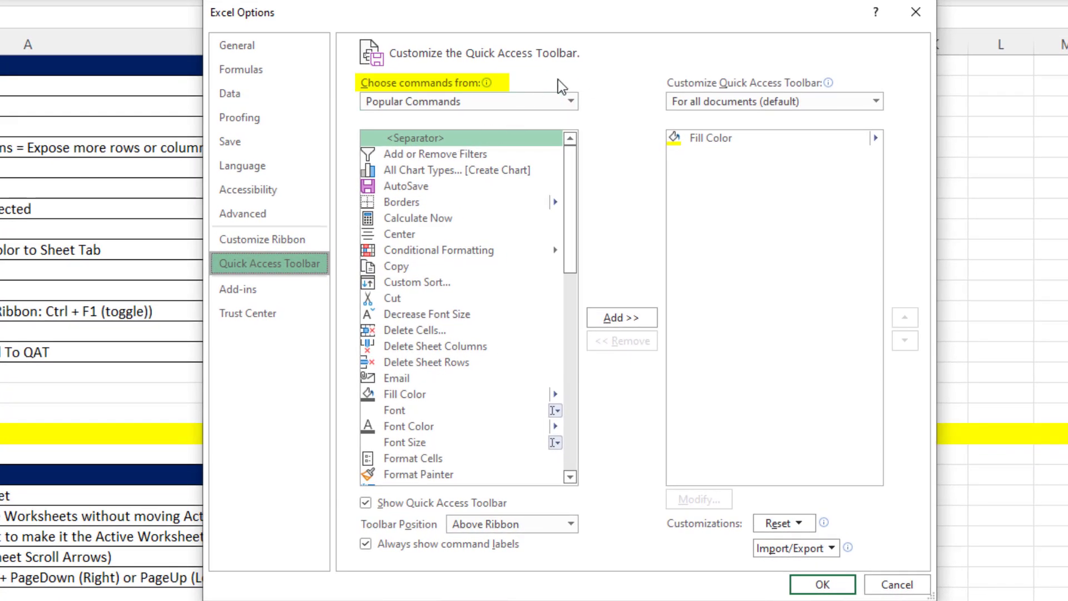
click(571, 101)
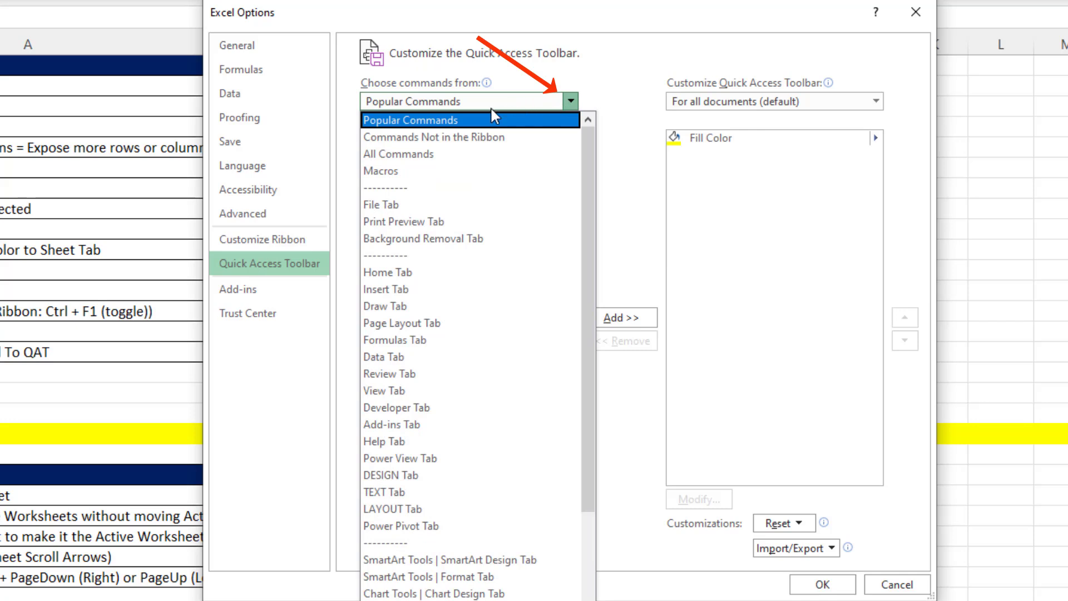
click(429, 155)
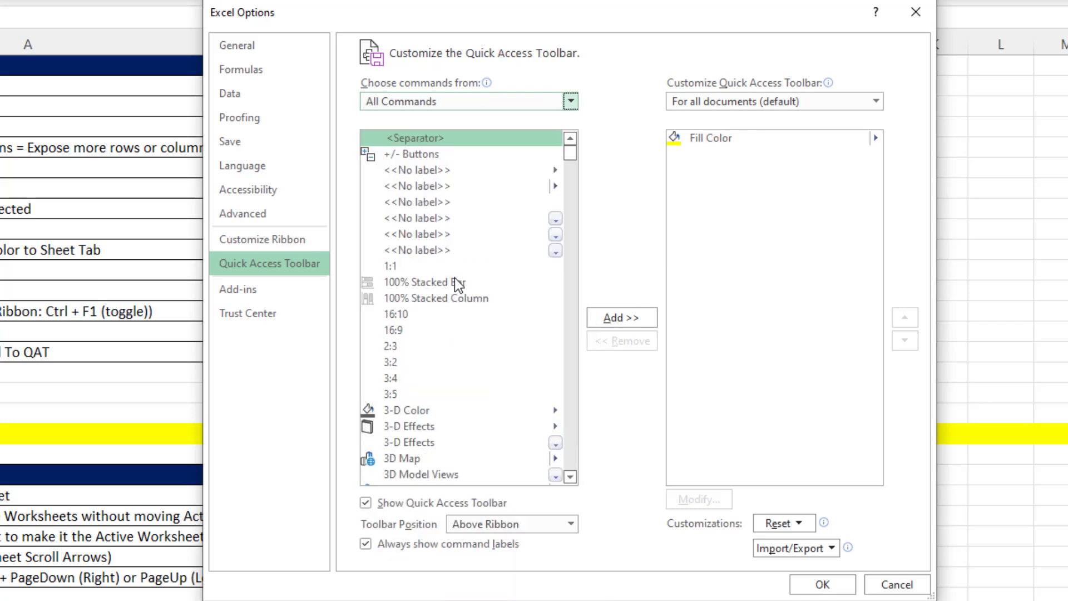
scroll(452, 277, down, 13)
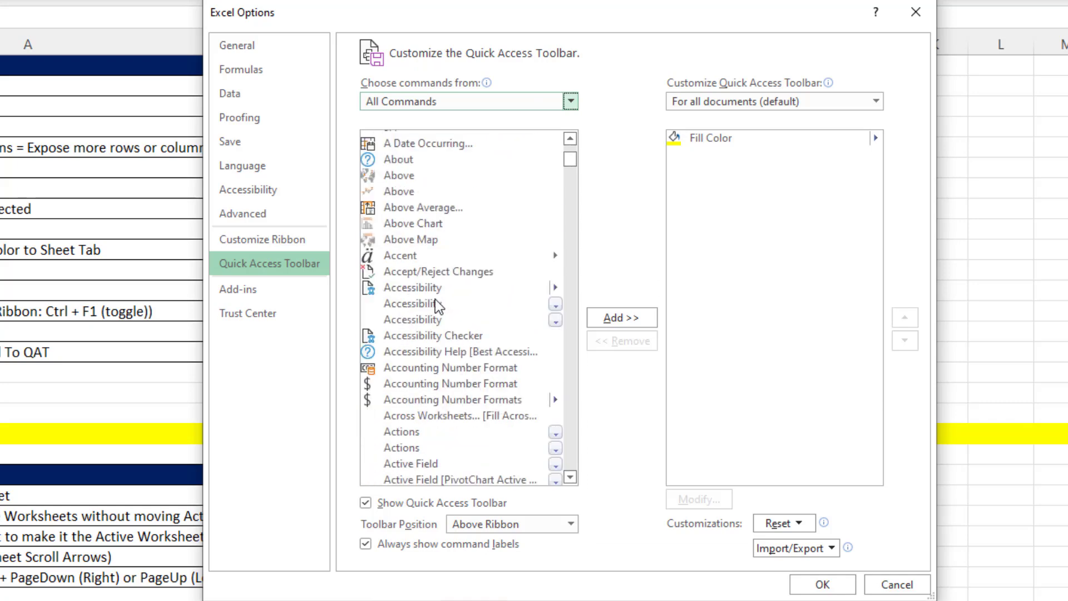
scroll(434, 299, down, 1)
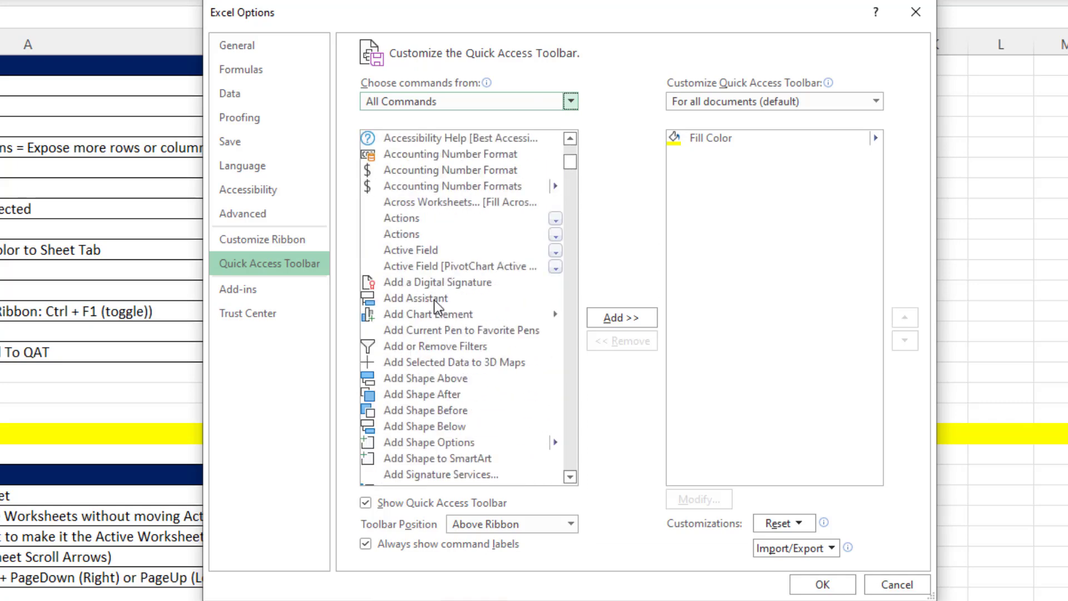
click(418, 171)
click(596, 317)
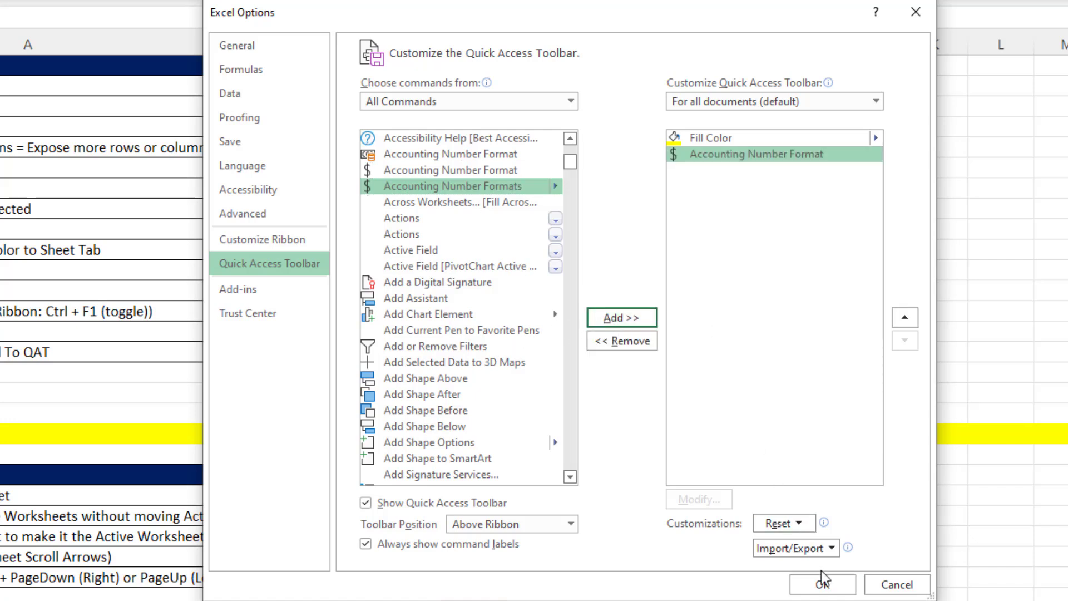
Close the toolbar settings, move the Quick Access Toolbar below the ribbon, and view its right-click options.
click(822, 584)
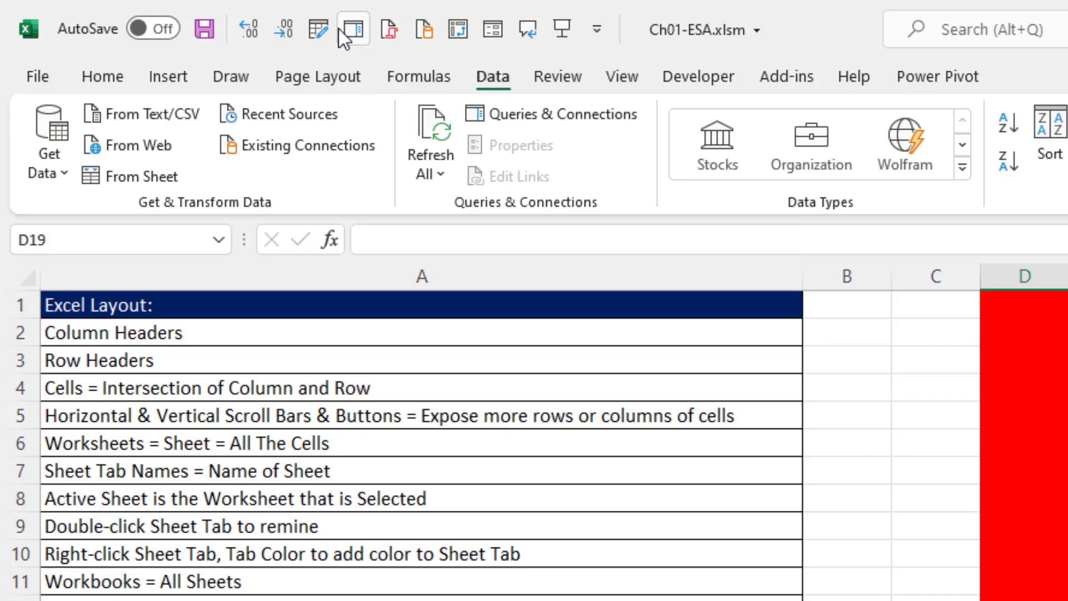
click(597, 33)
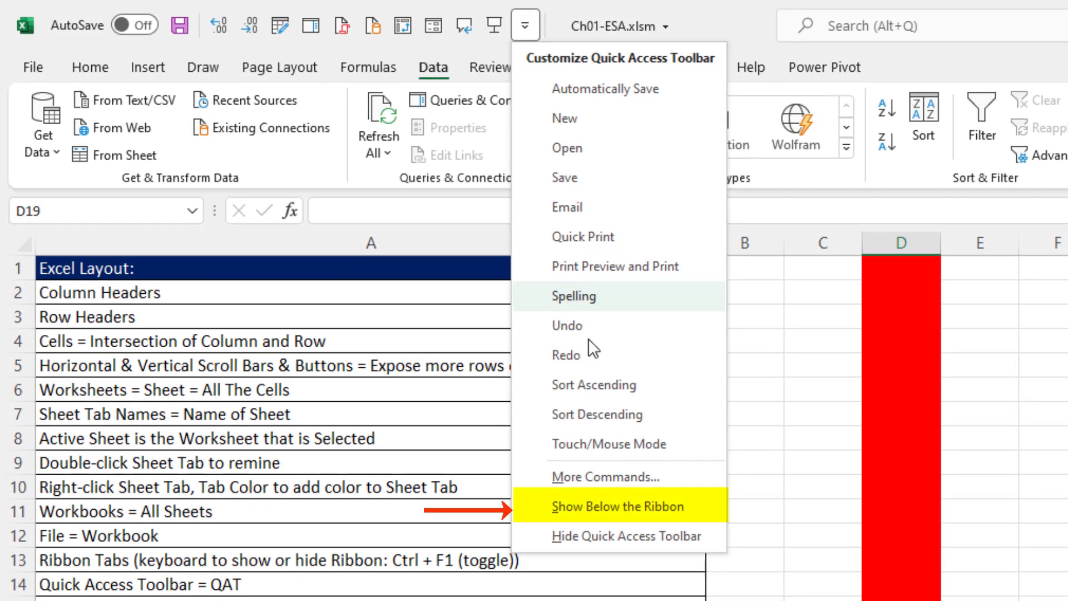
click(637, 503)
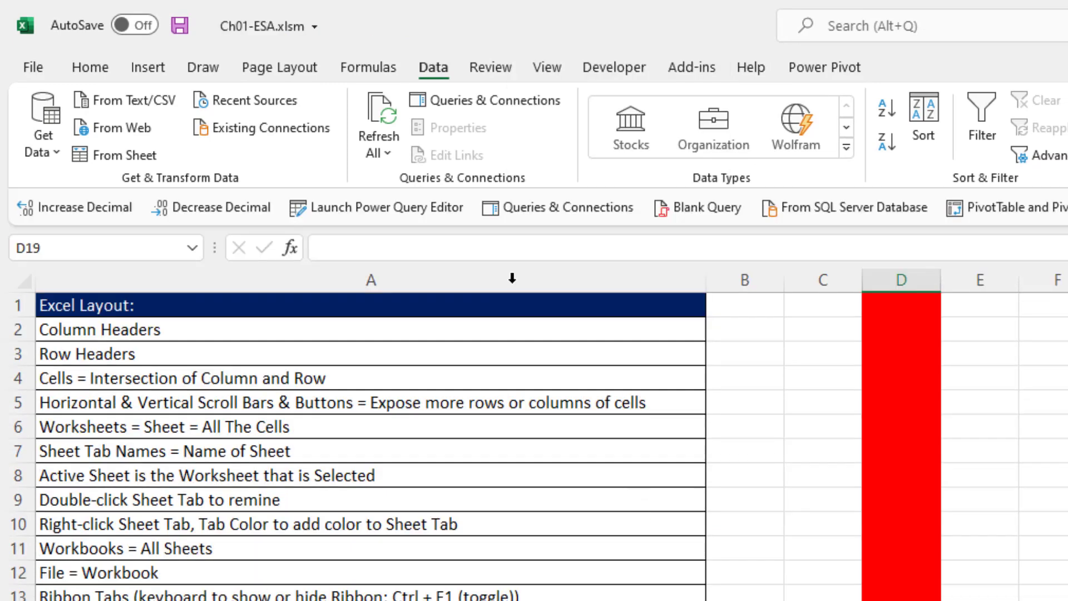
right_click(75, 213)
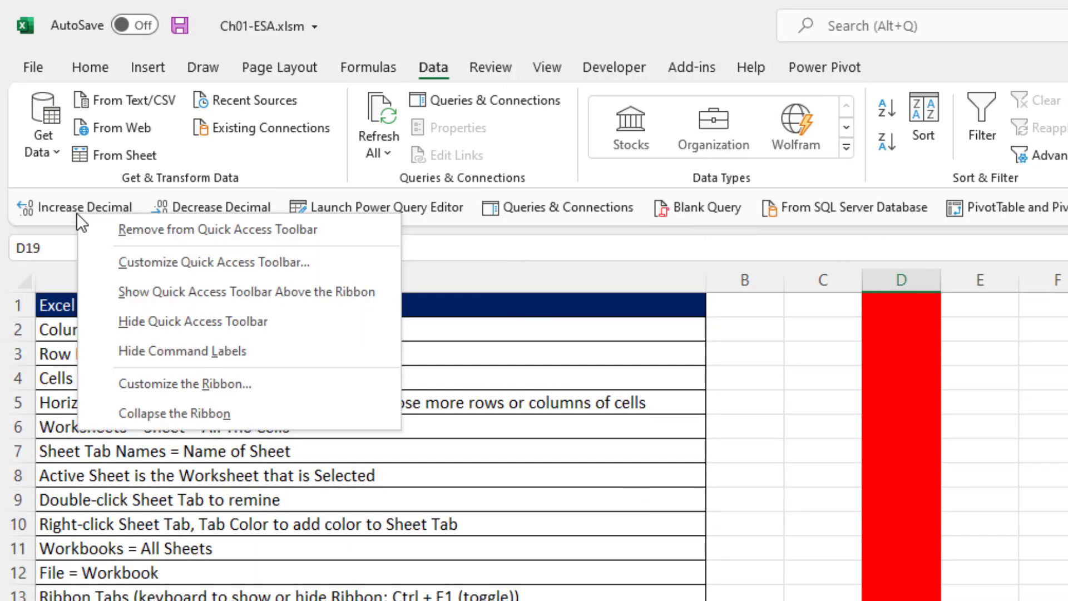
Restore the Quick Access Toolbar above the ribbon and enter Excel in C2 of Data & Alignmnet.
click(369, 302)
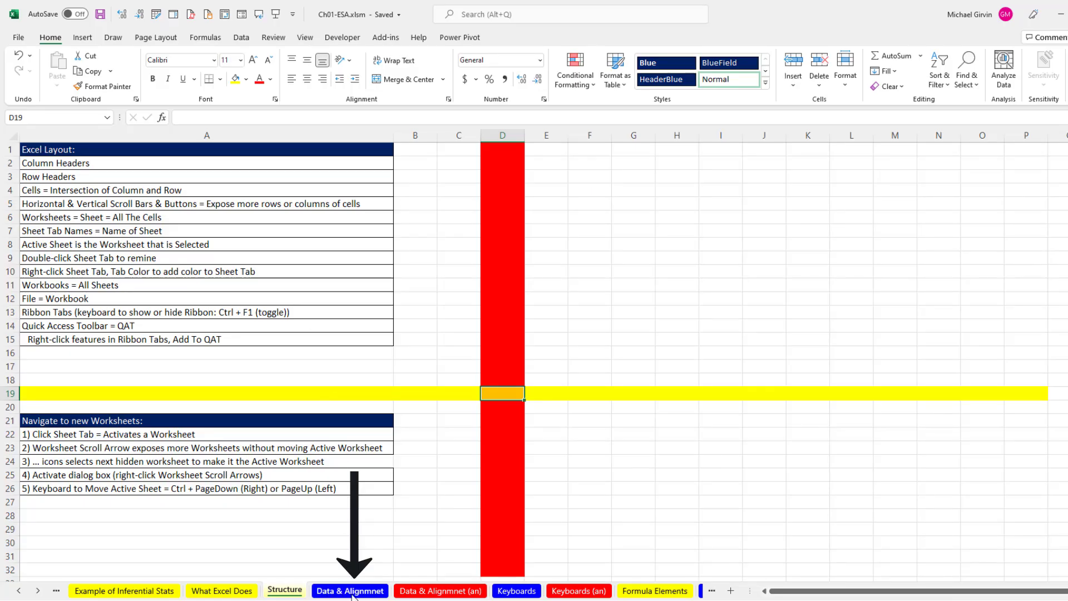
click(352, 590)
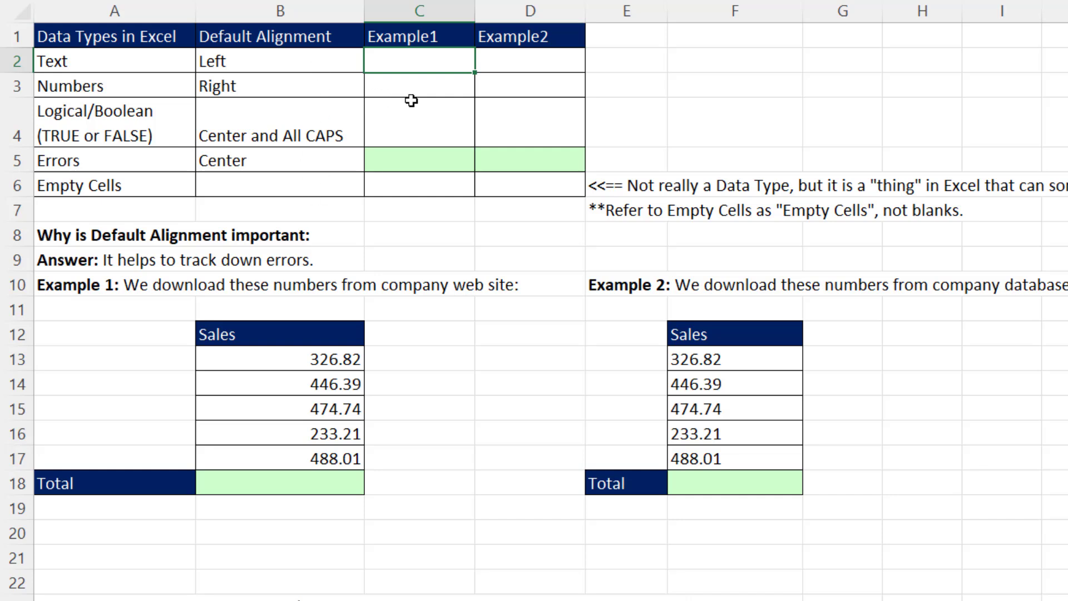
text(Excel)
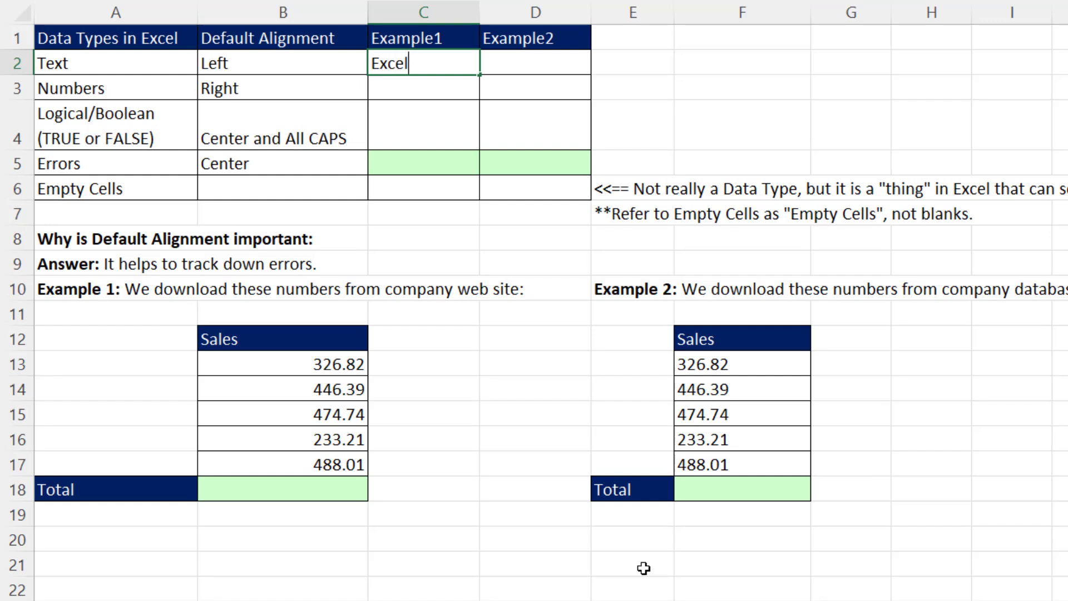
key(Return)
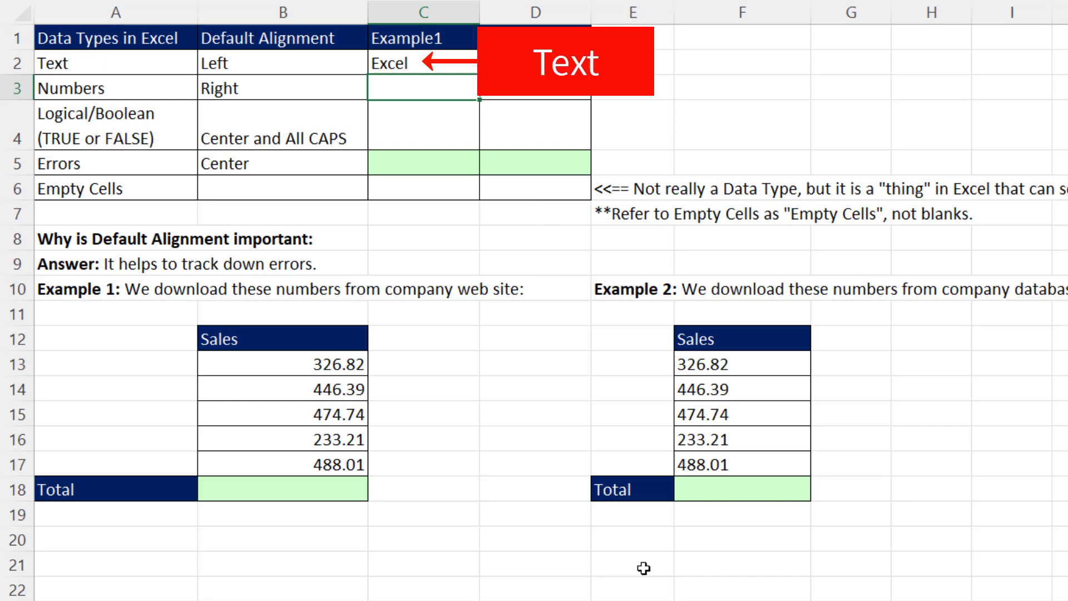
Enter 43 in C3, TRUE in C4 and FALSE in D4.
text(43)
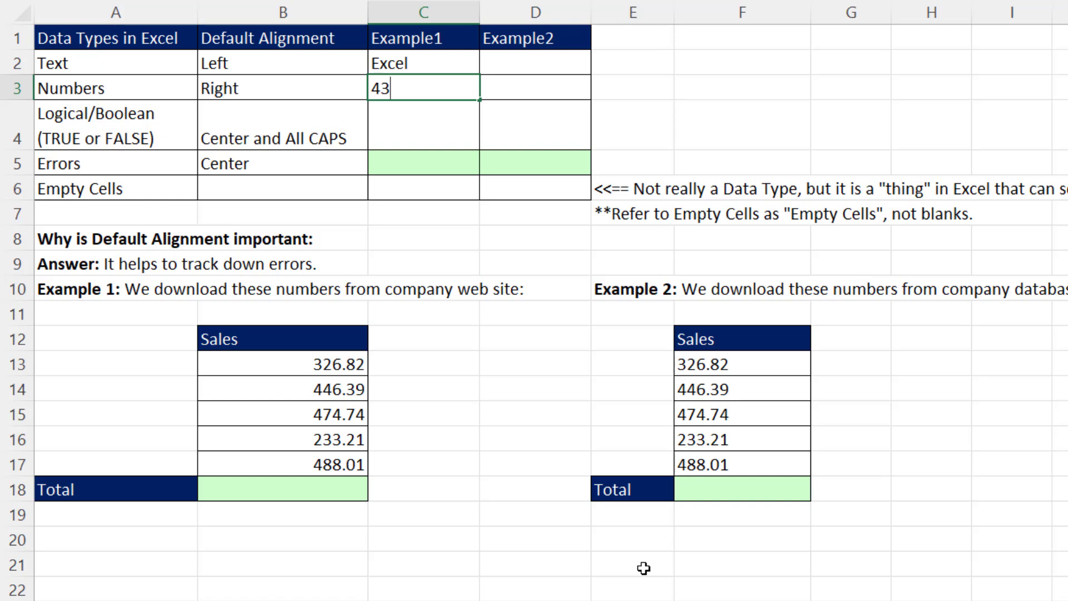
key(Return)
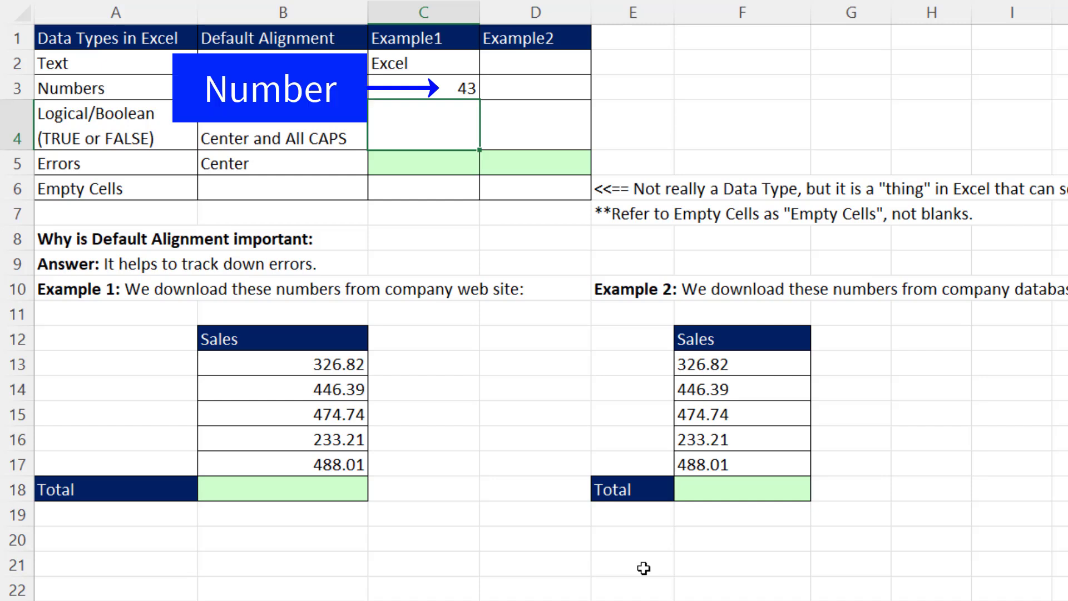
text(true)
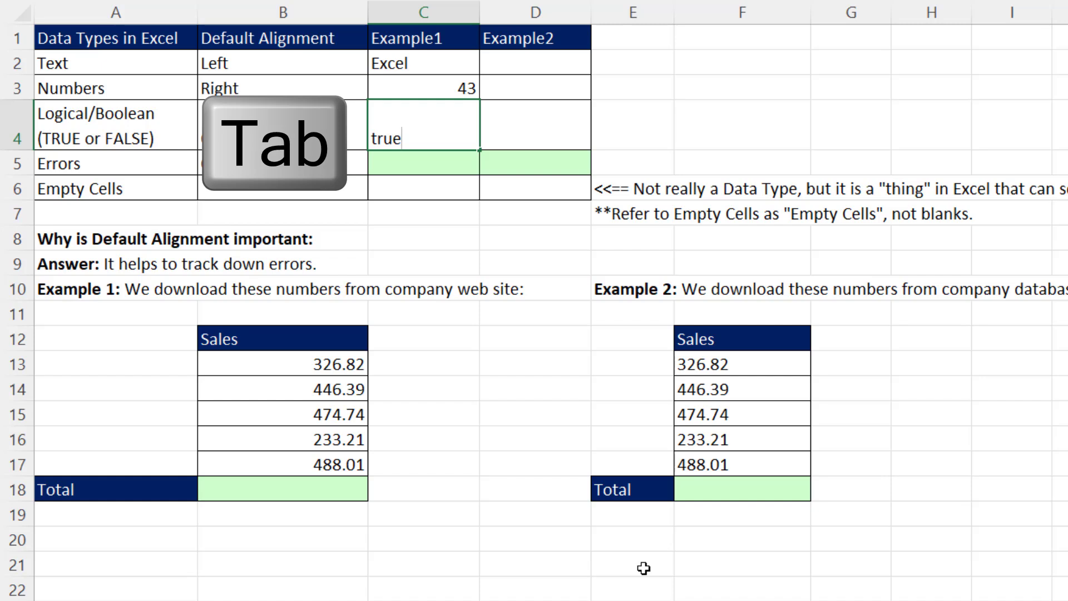
key(Tab)
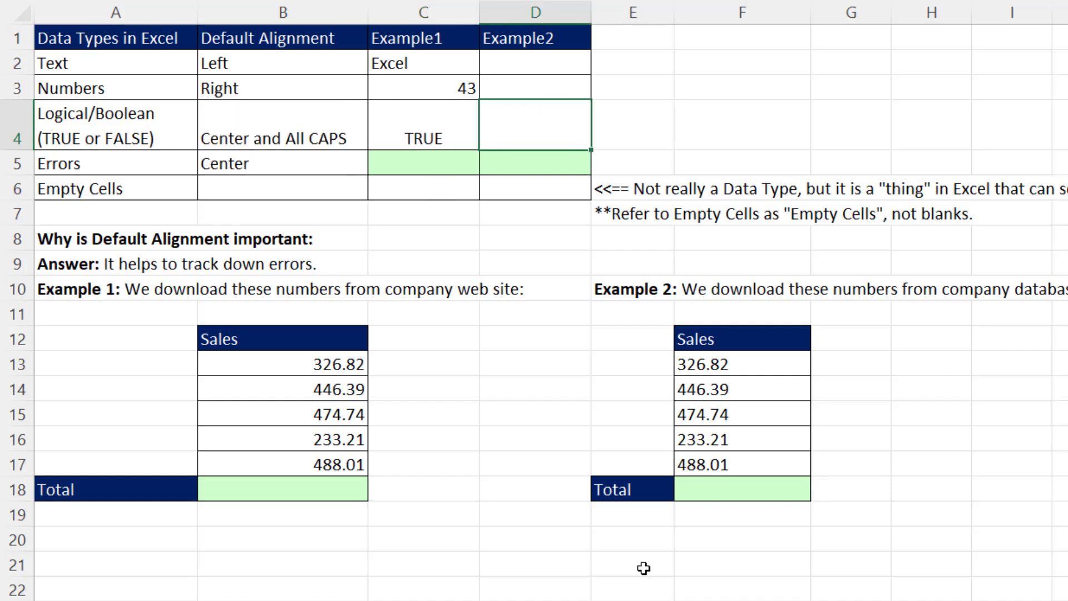
text(false)
key(Return)
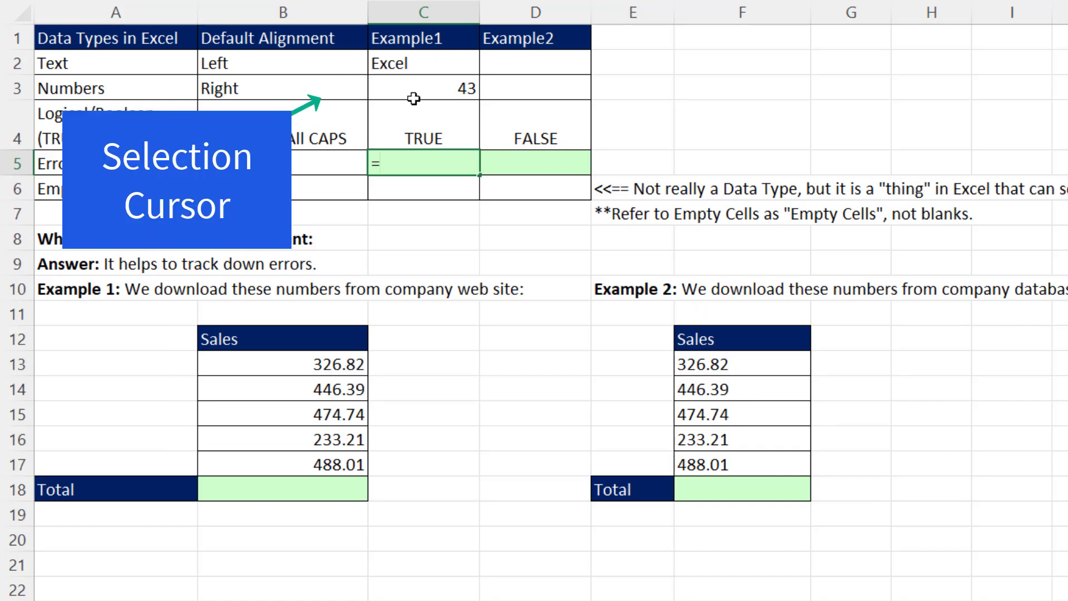
Enter =C3/0 in C5 so it displays #DIV/0!
click(417, 86)
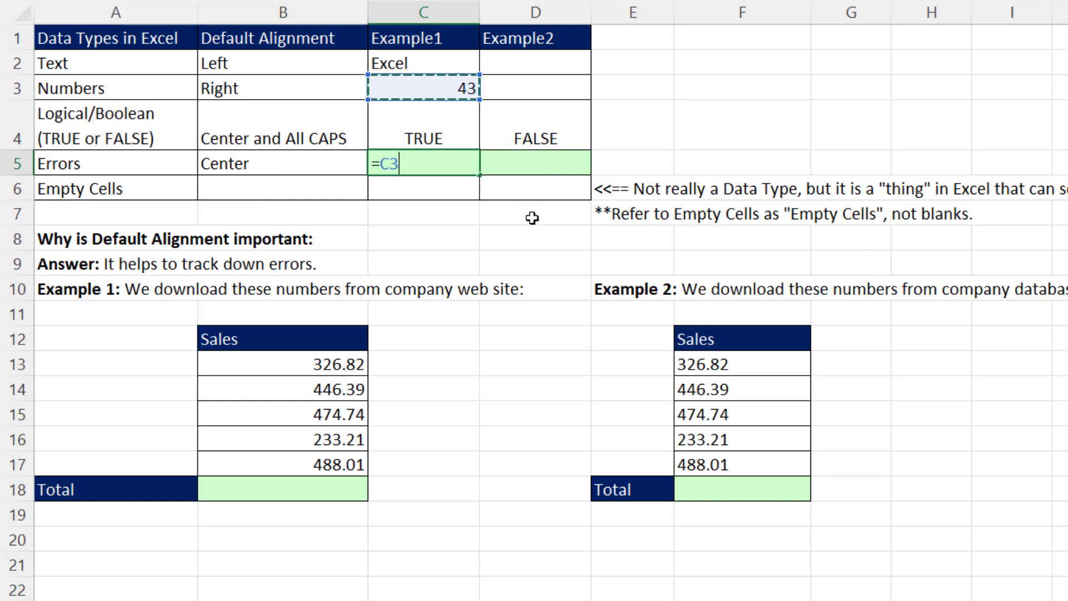
text(/)
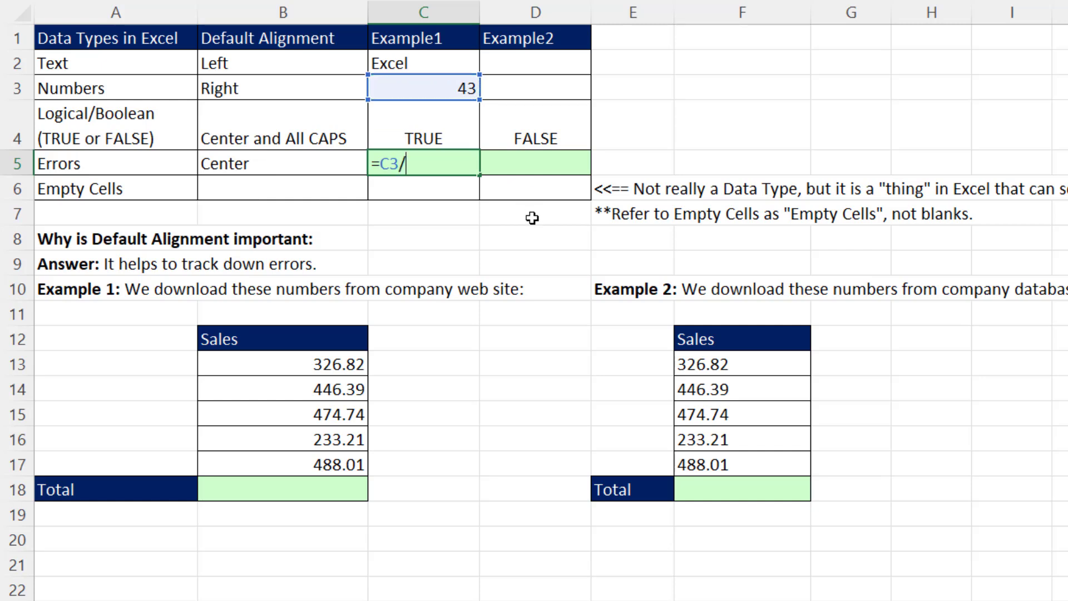
text(0)
key(Tab)
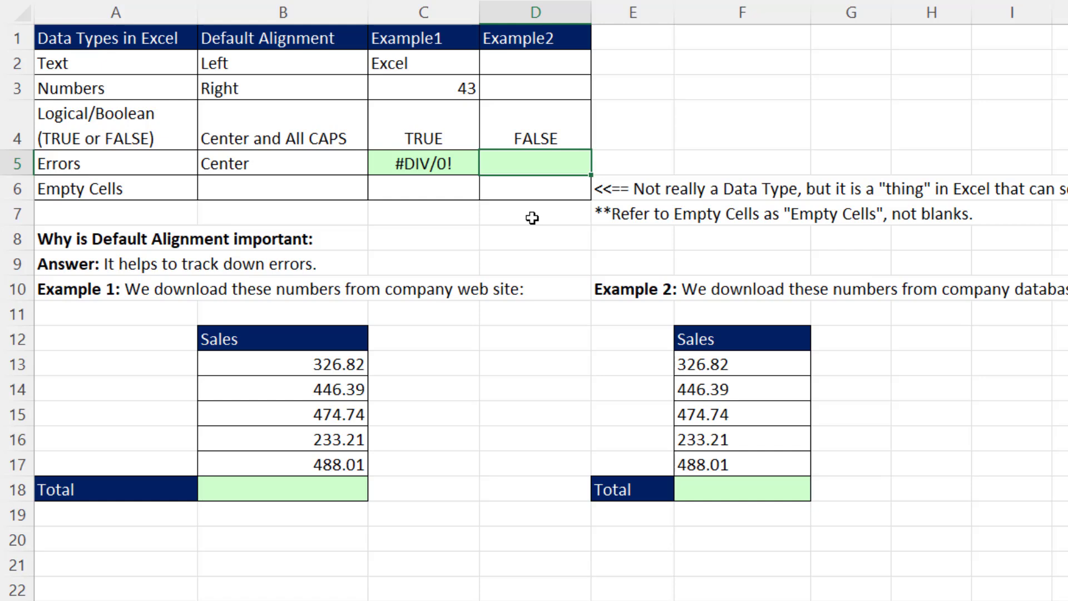
Enter =C3+C2 in D5, producing a #VALUE! error.
text(=)
click(442, 86)
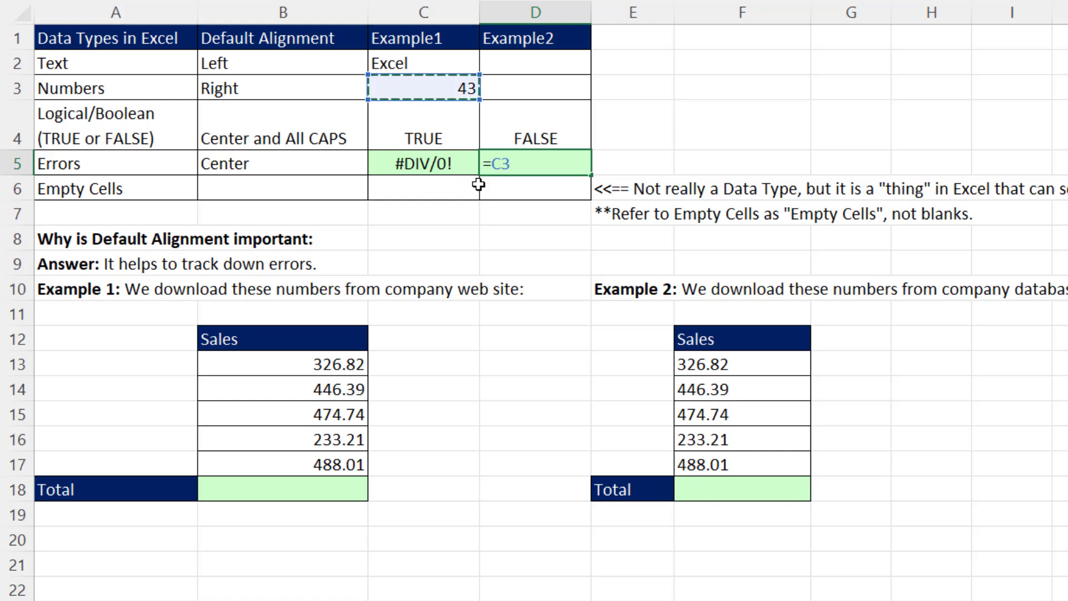
text(+)
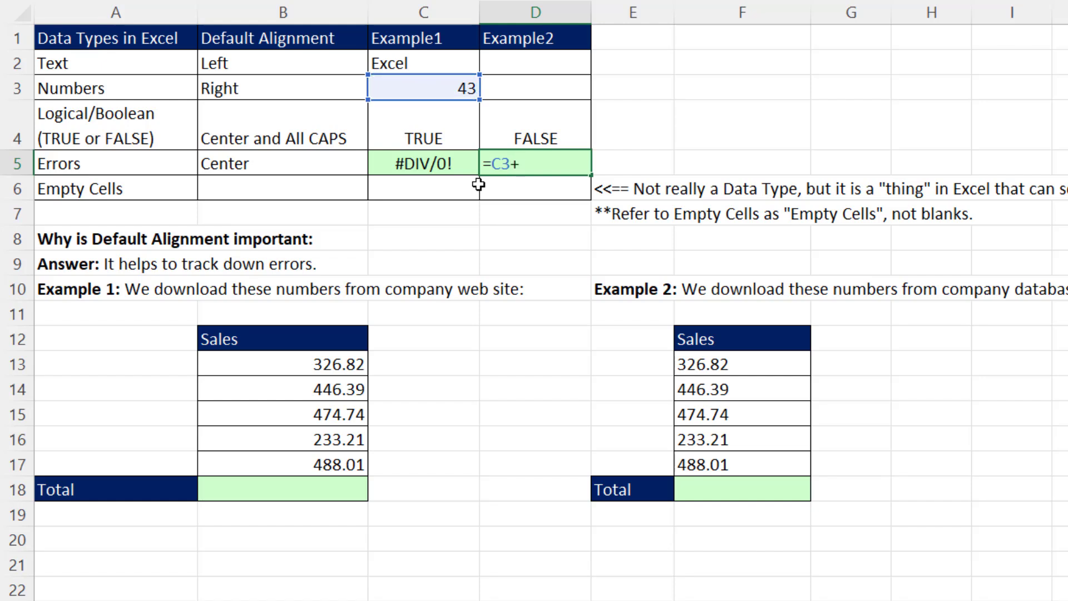
click(407, 65)
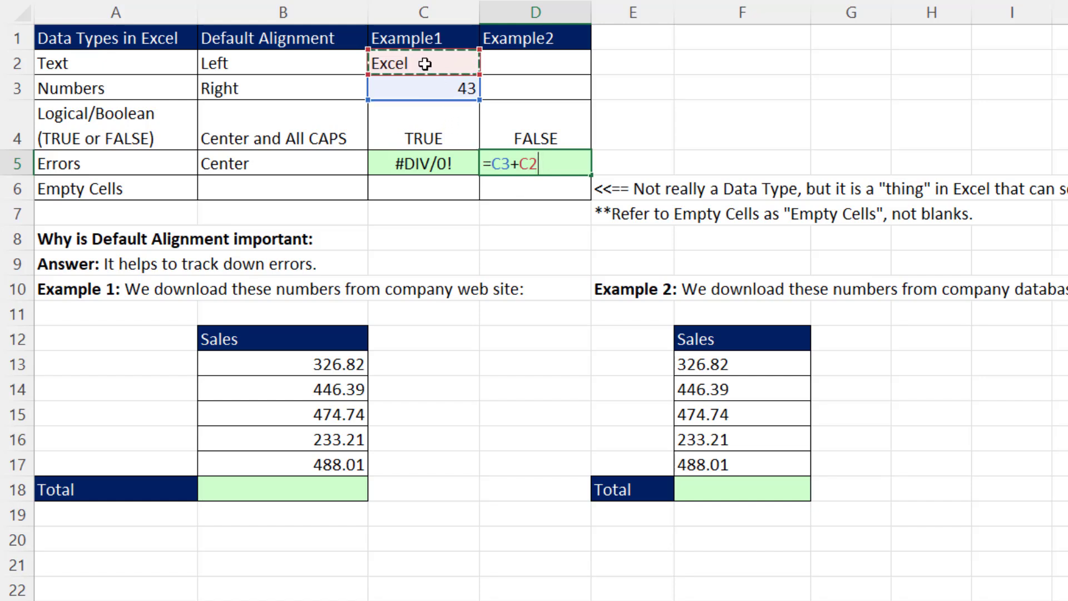
key(Return)
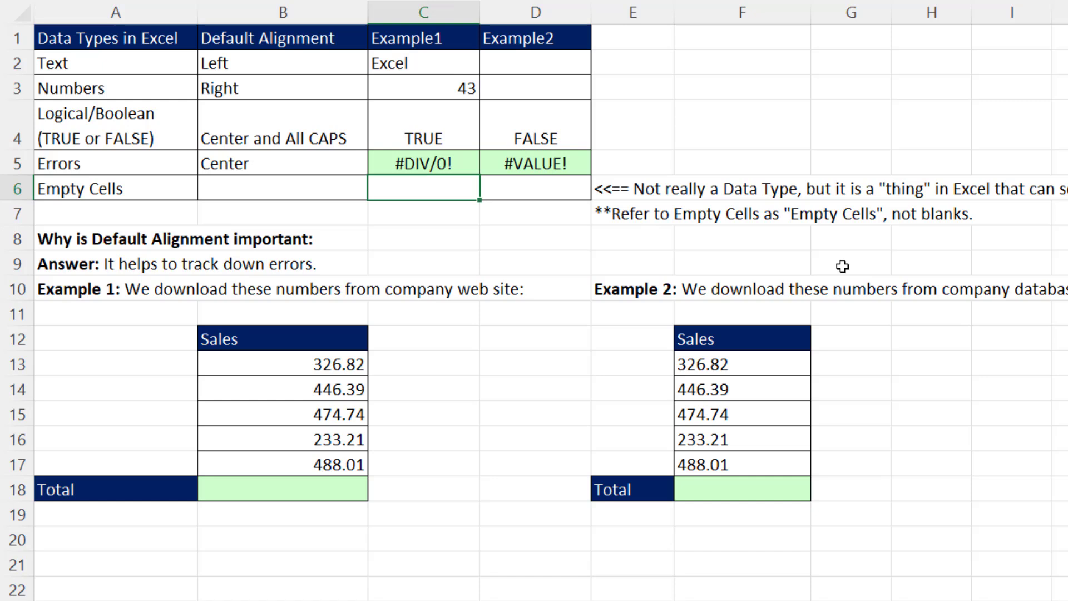
Reveal D5's formula in edit mode and leave it unchanged.
click(565, 167)
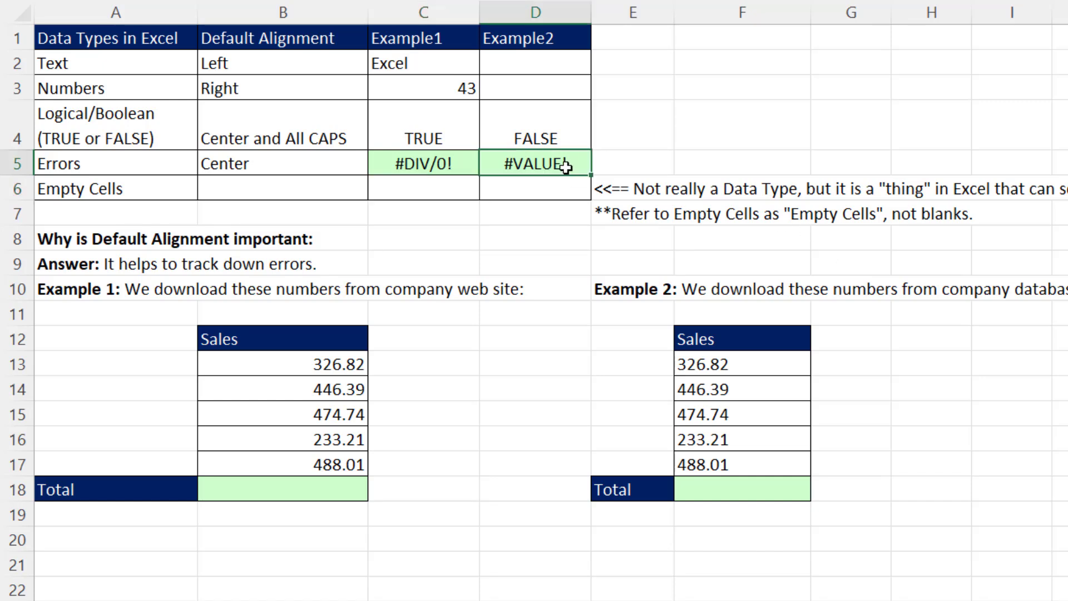
key(F2)
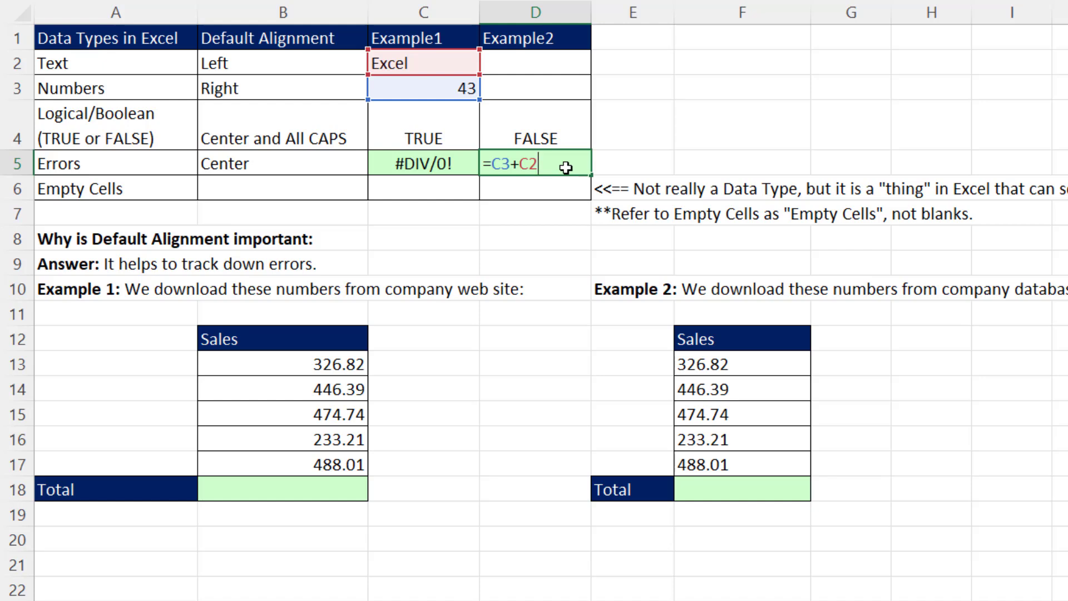
key(Return)
click(411, 188)
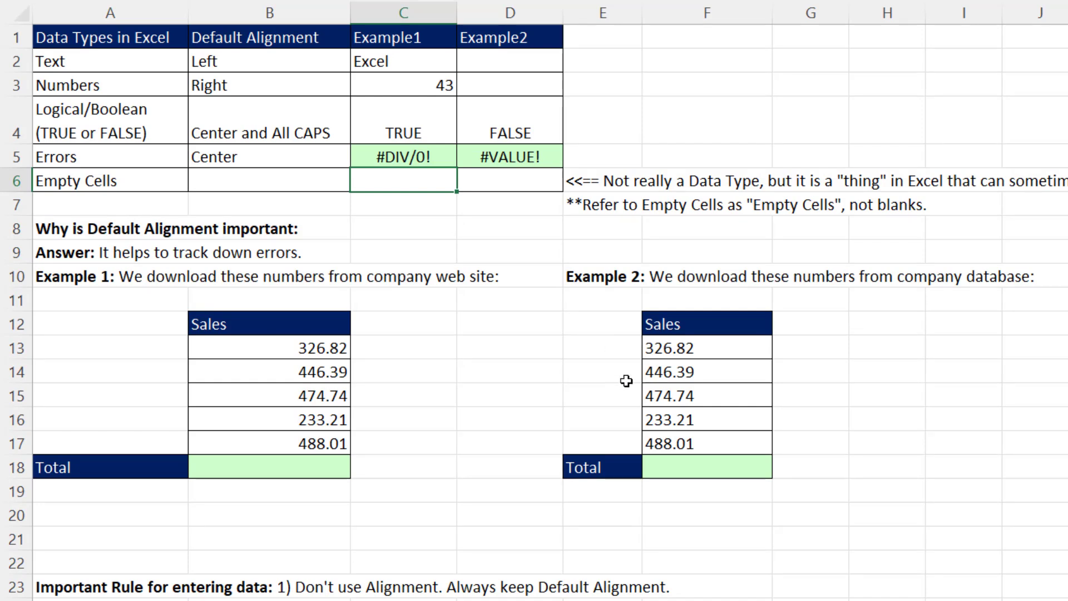
Select the Example 1 Total cell B18 and switch to the Home ribbon commands.
click(280, 463)
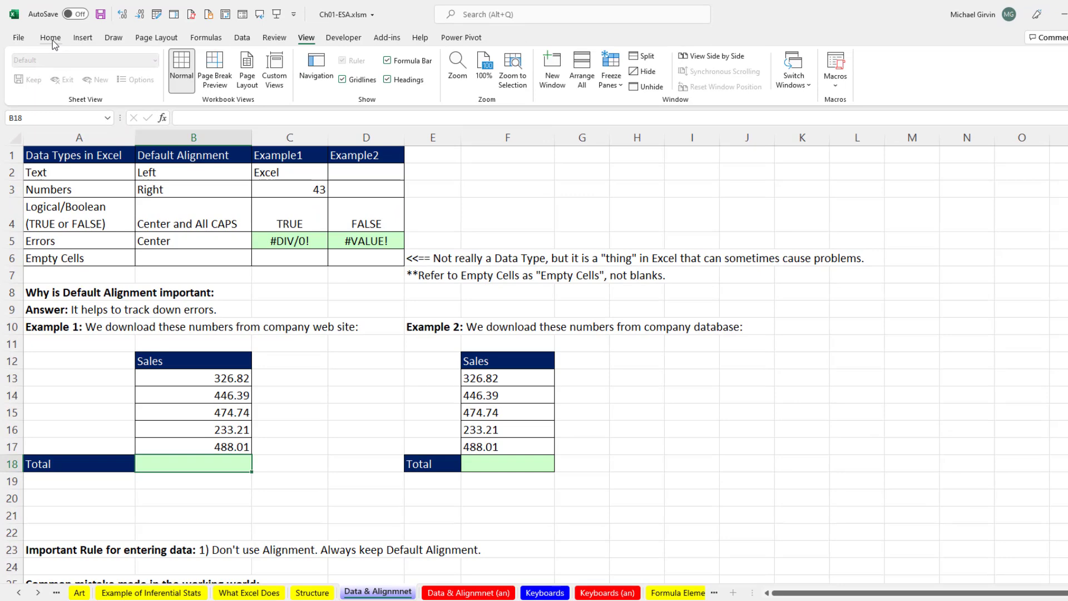
click(50, 38)
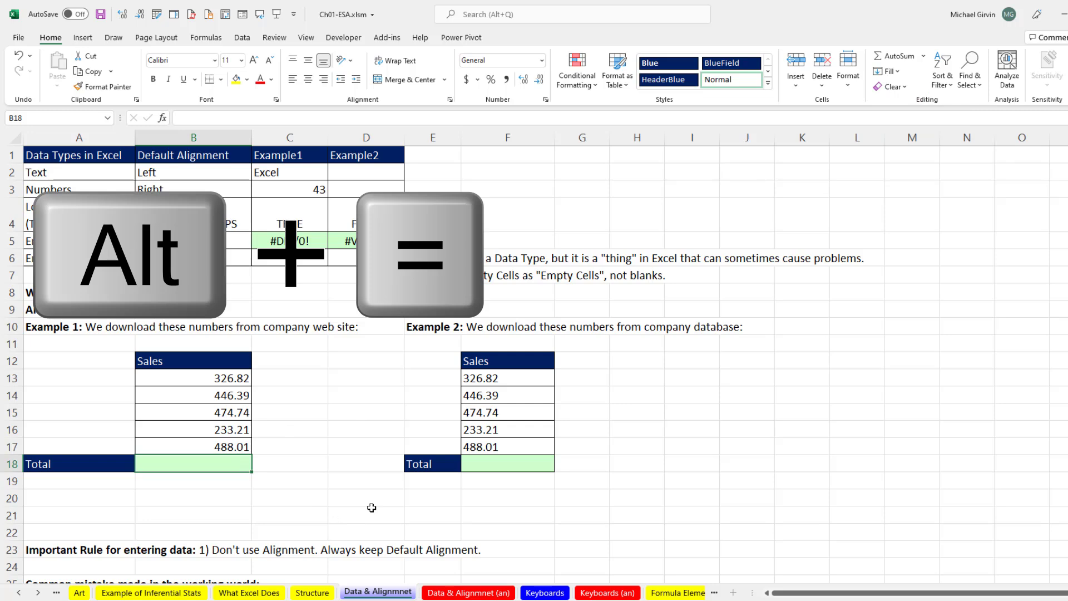
AutoSum in B18, demonstrate pointing at other ranges, then sum B13:B17 to 1969.17.
key(alt+equal)
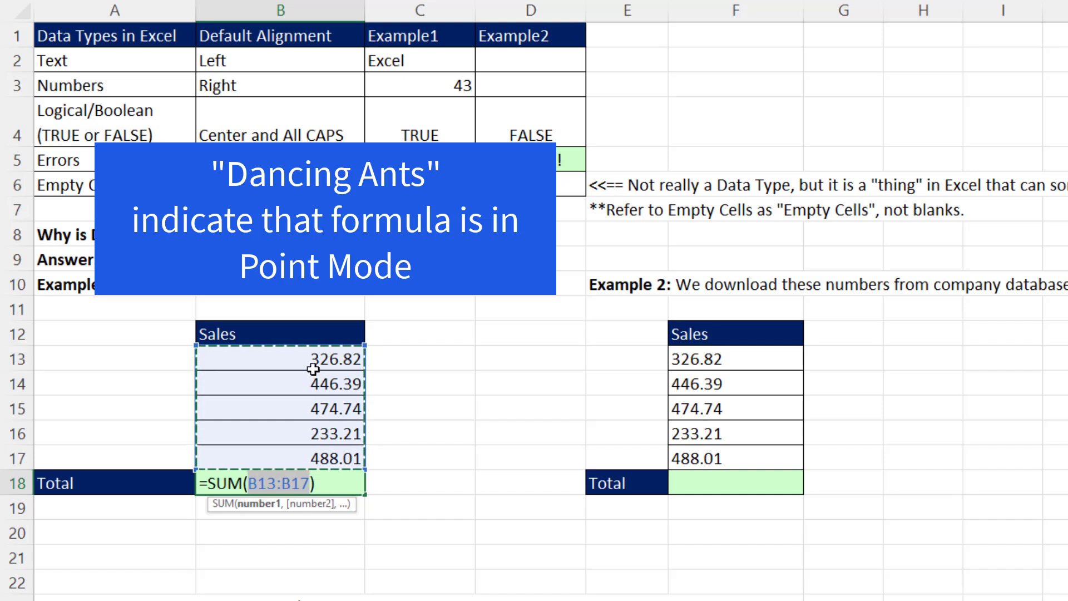
drag(419, 367, 497, 409)
drag(493, 466, 534, 529)
drag(956, 337, 1004, 431)
drag(445, 329, 494, 405)
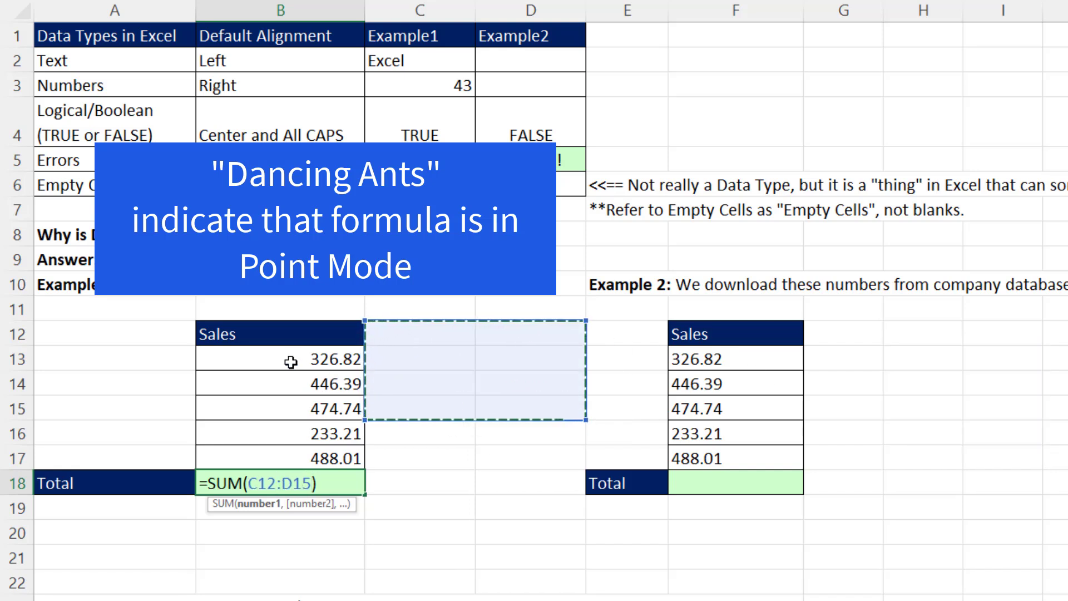
drag(291, 362, 300, 452)
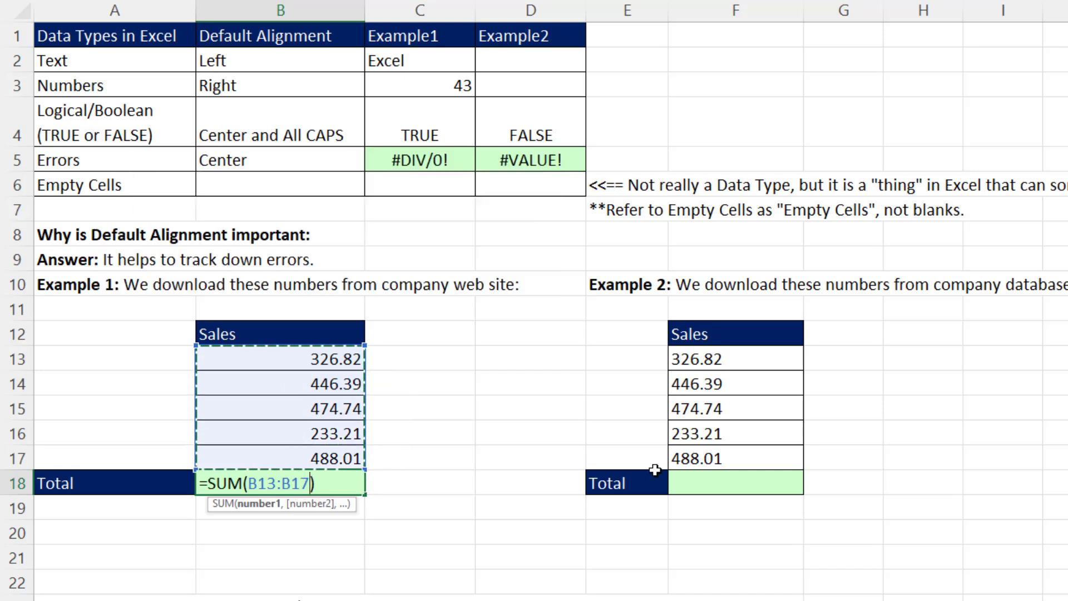
key(Return)
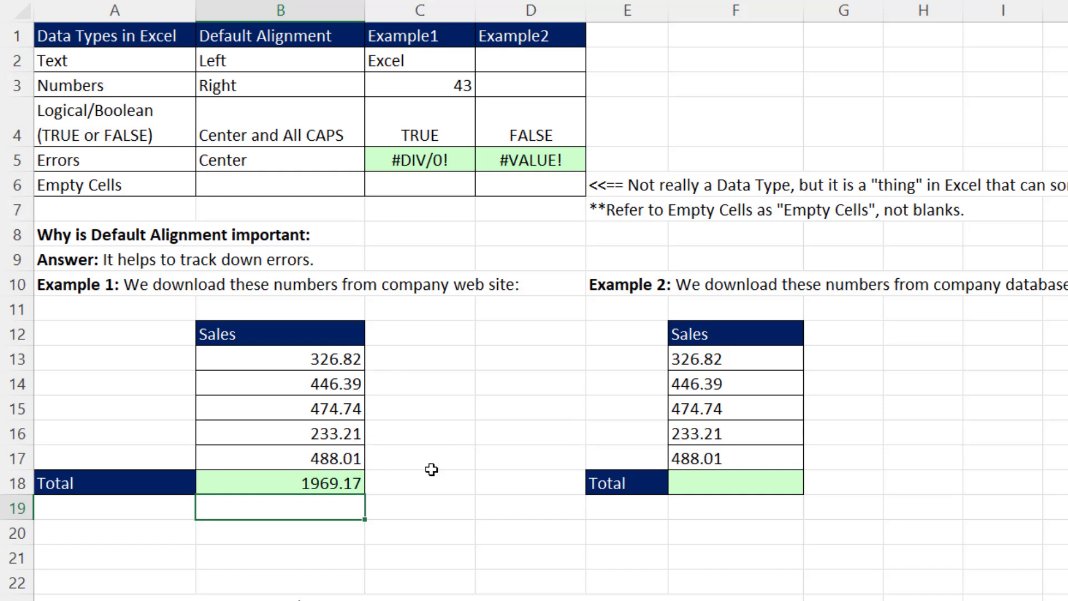
Sum F13:F17 in the Example 2 Total cell F18, which returns 0.
click(748, 483)
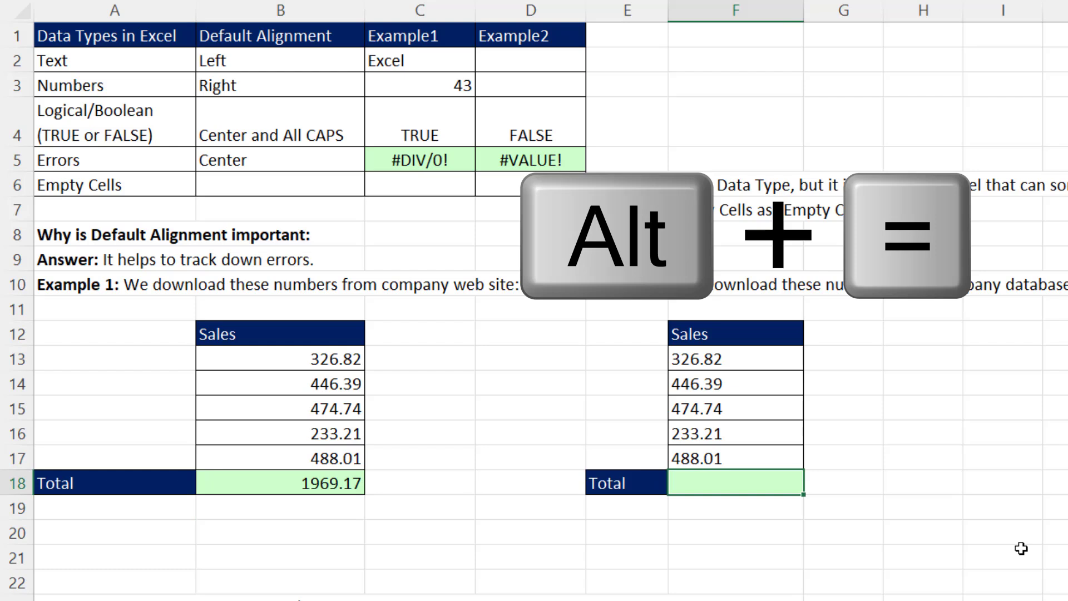
key(alt+equal)
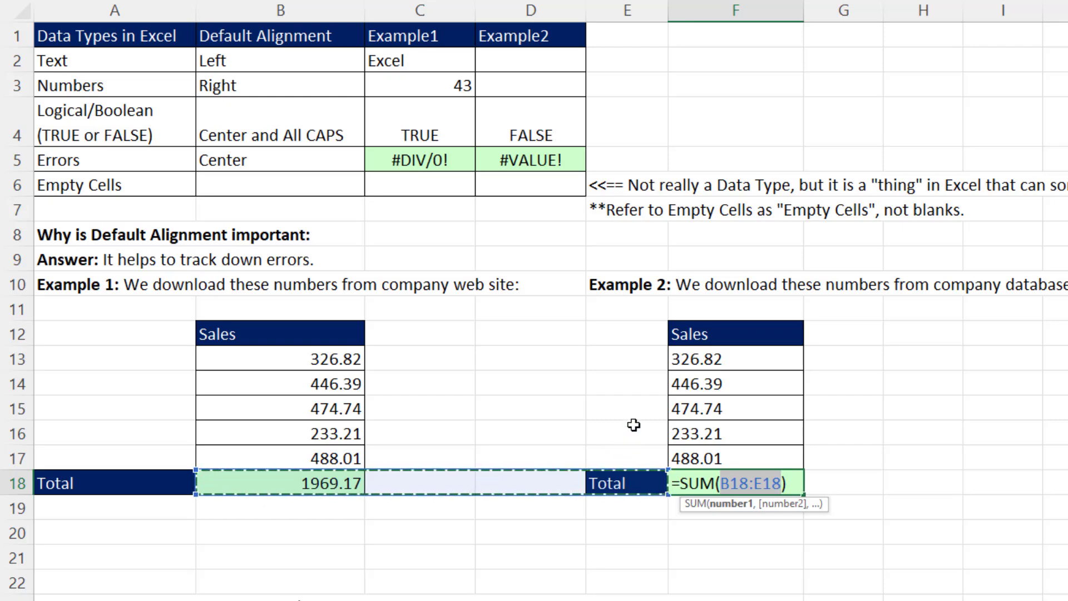
drag(625, 358, 628, 384)
drag(673, 358, 676, 456)
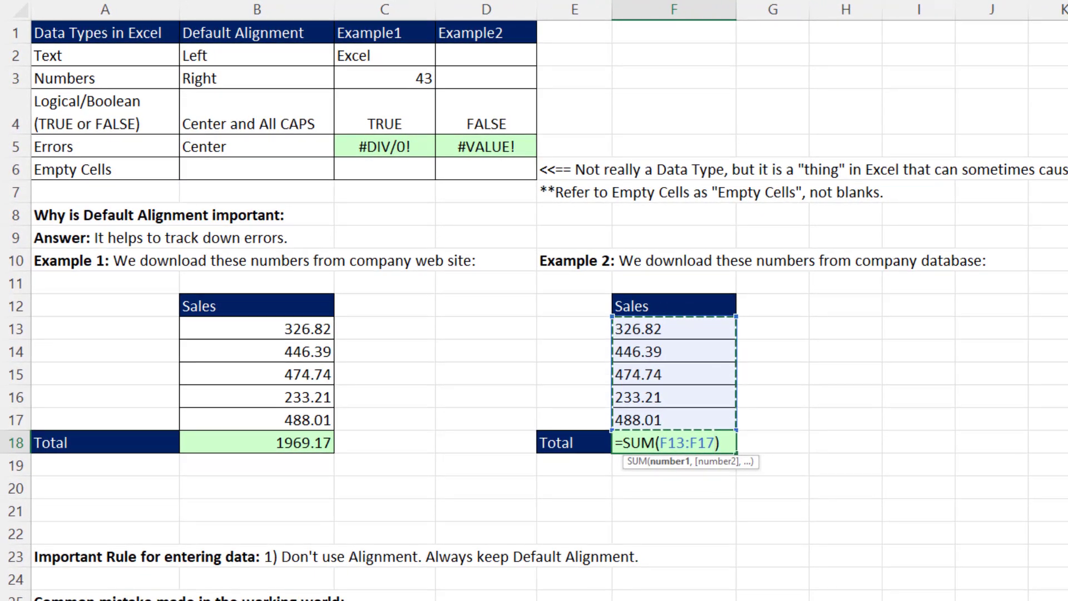
key(Return)
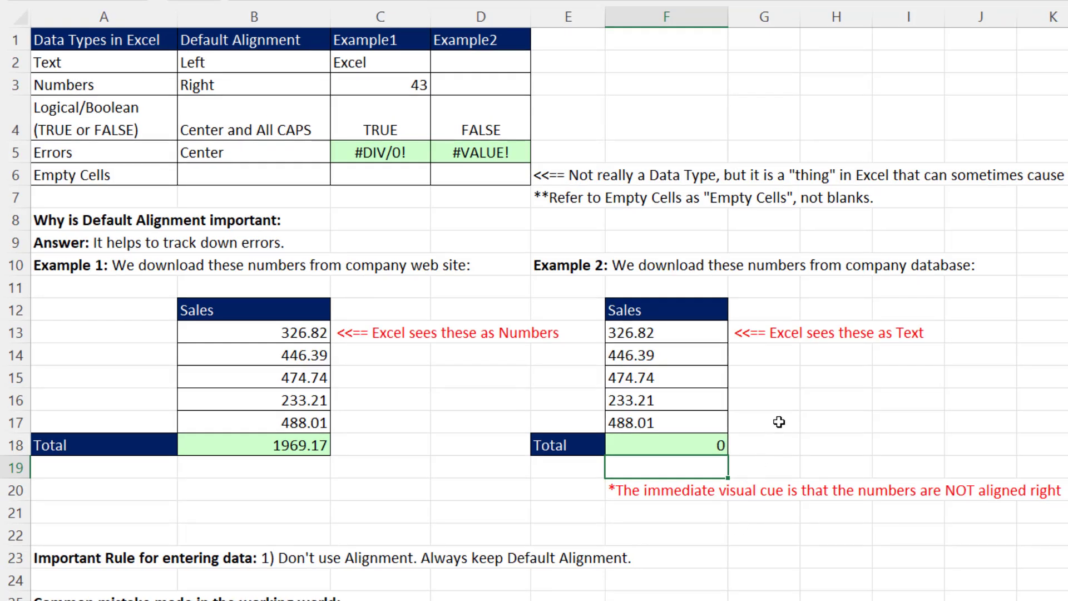
Centre every value in the mistake table A27:F35.
click(705, 444)
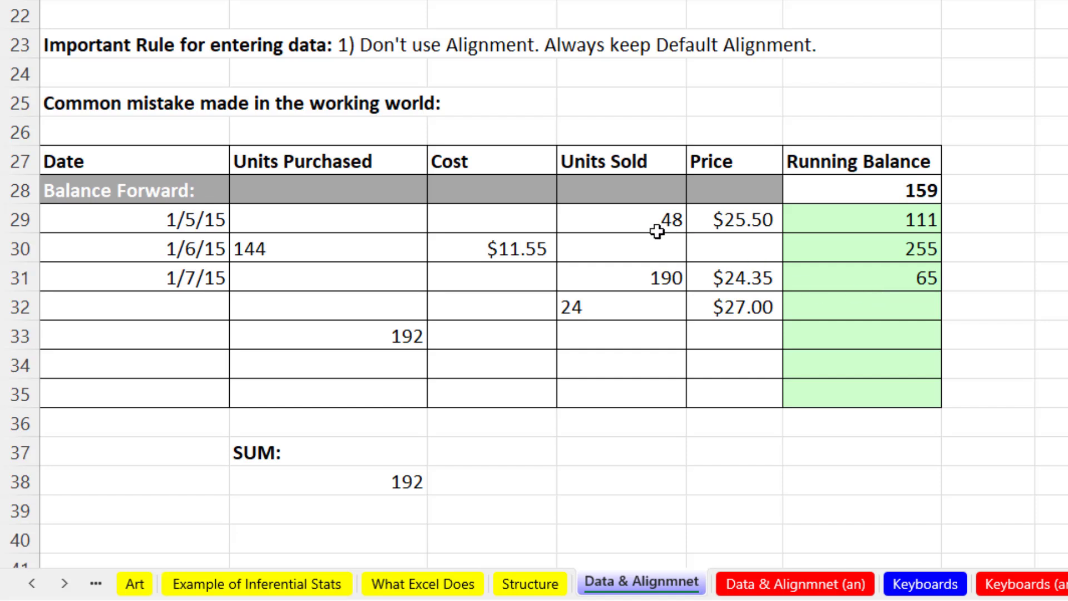
click(103, 160)
mouse_move(229, 177)
mouse_down()
mouse_move(663, 210)
mouse_move(916, 274)
mouse_move(949, 334)
mouse_move(908, 396)
mouse_move(920, 393)
mouse_up()
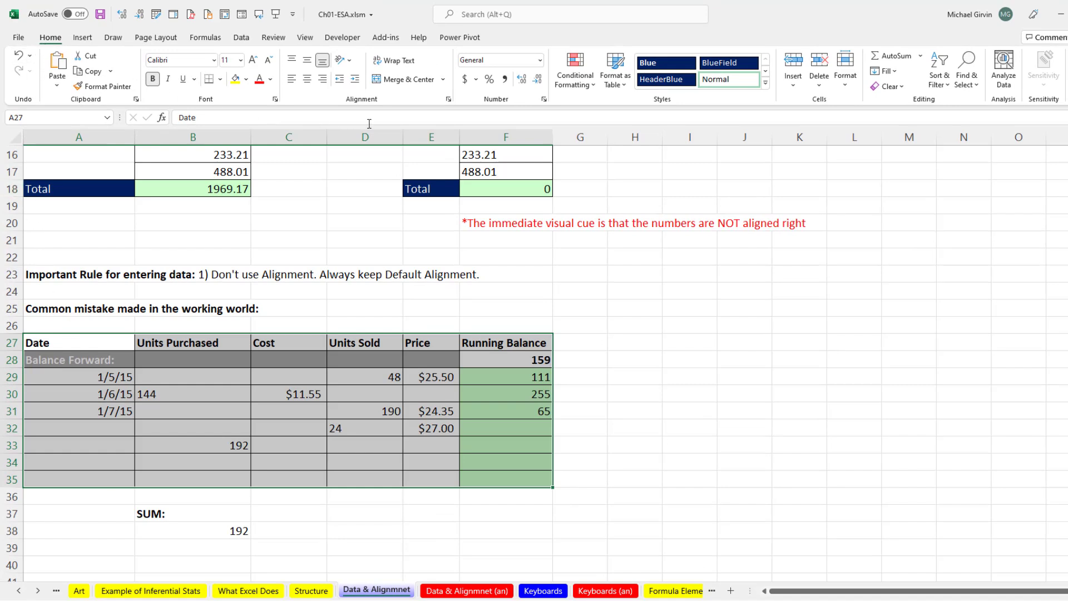
click(307, 79)
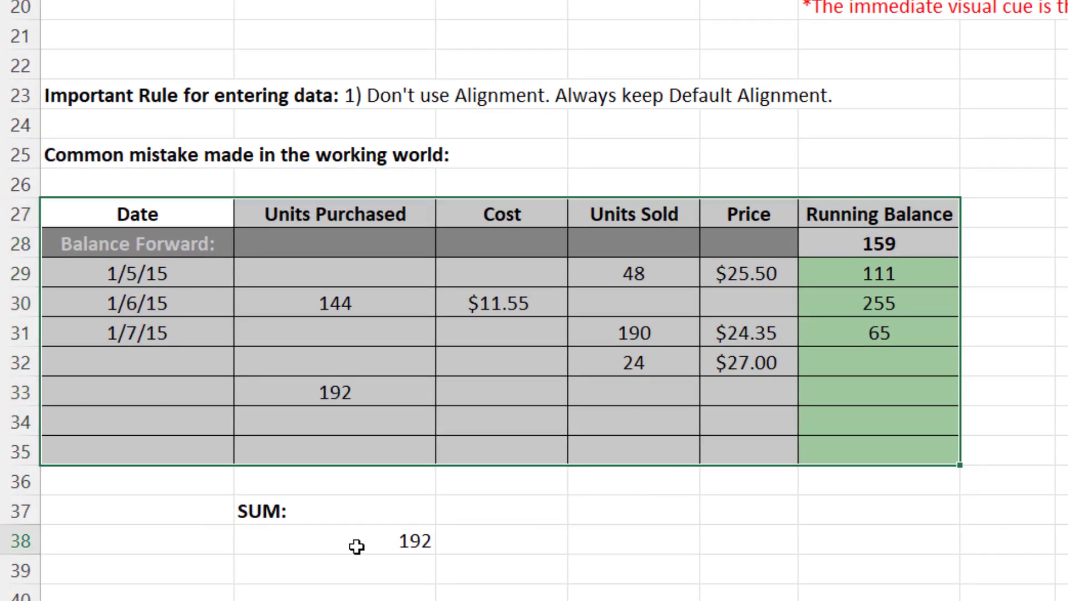
Inspect the SUM formula in B38, then undo the table centring.
click(354, 551)
key(F2)
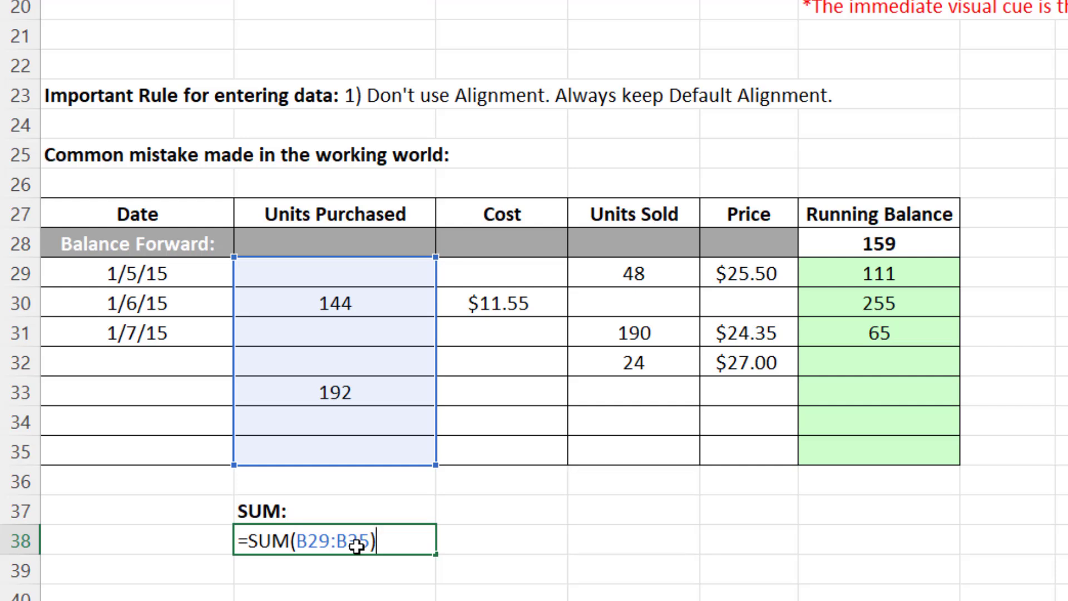
key(Return)
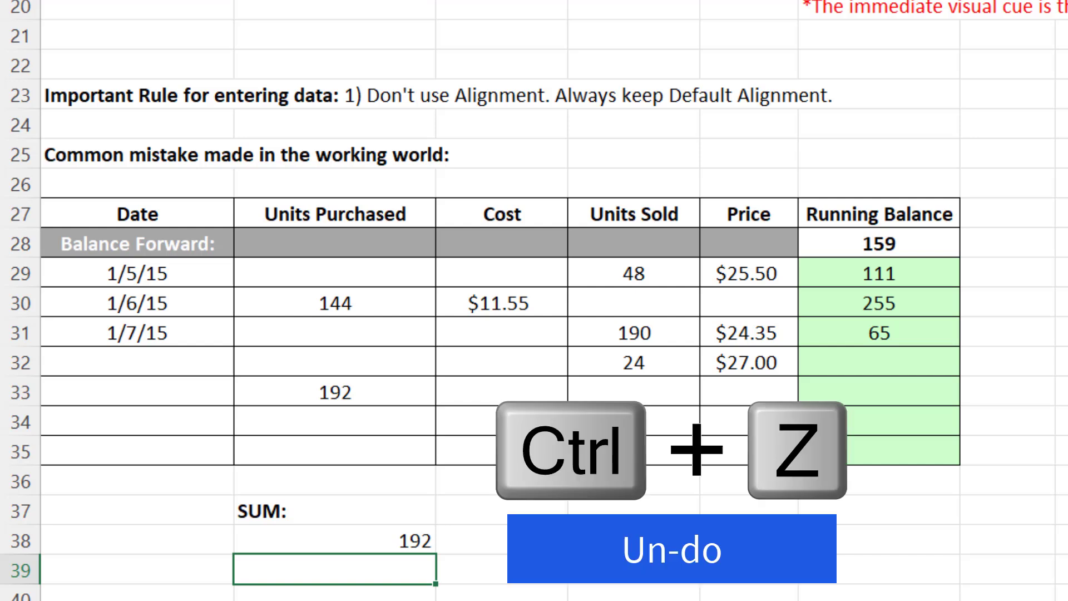
key(ctrl+z)
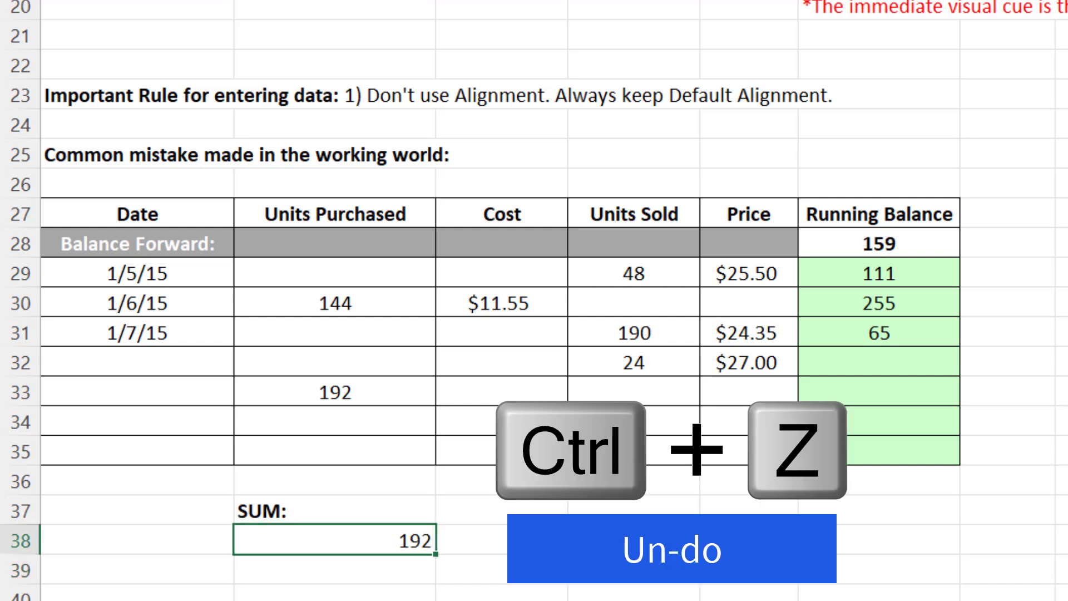
key(ctrl+z)
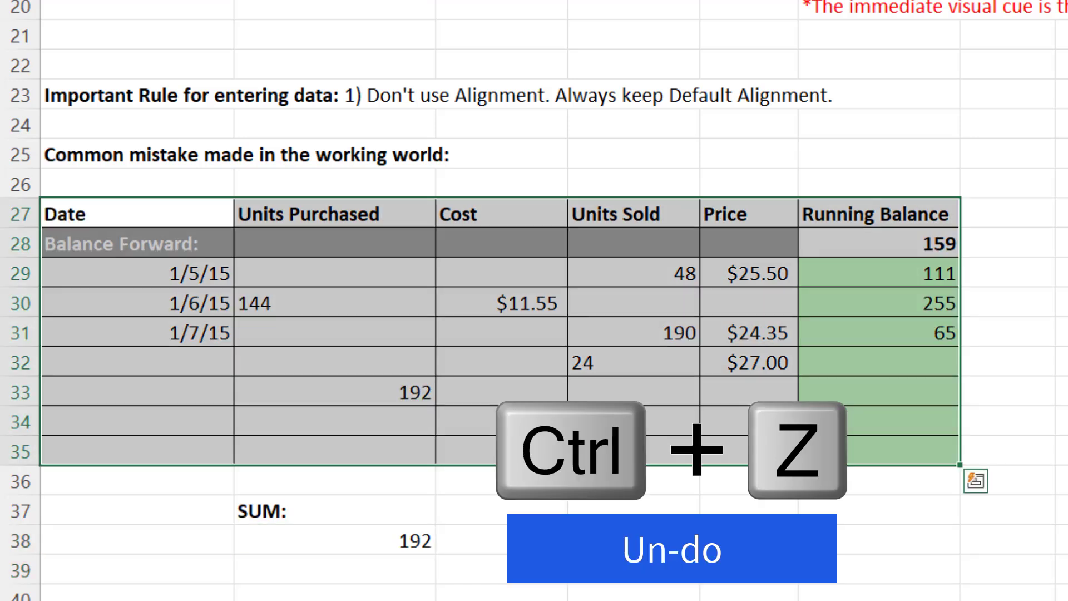
Check the left-aligned 144 and 24 entries, then enter cost 11..34 in row 33.
click(312, 305)
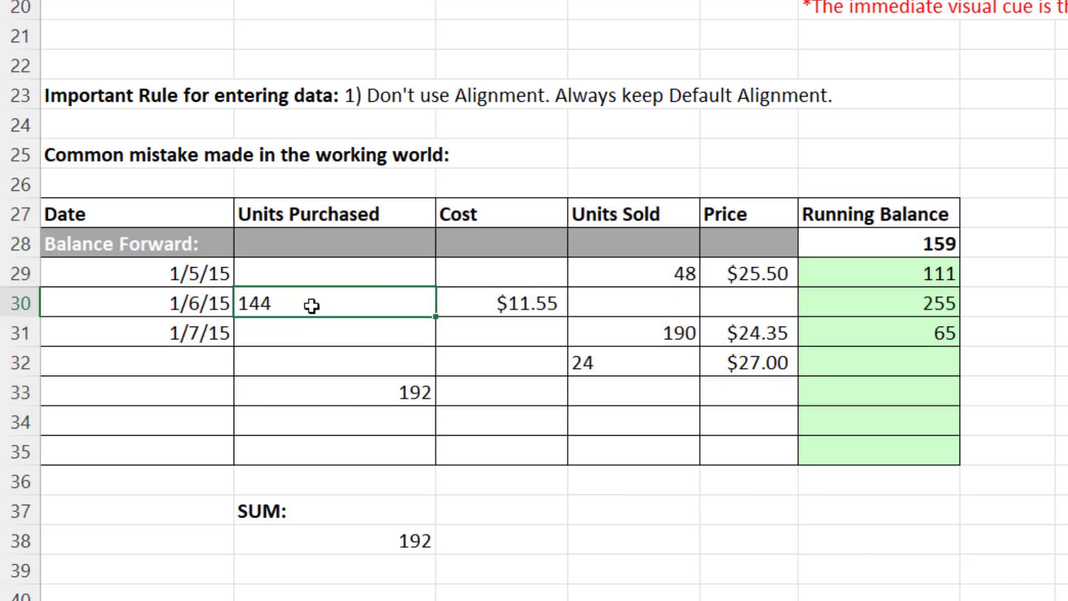
click(668, 359)
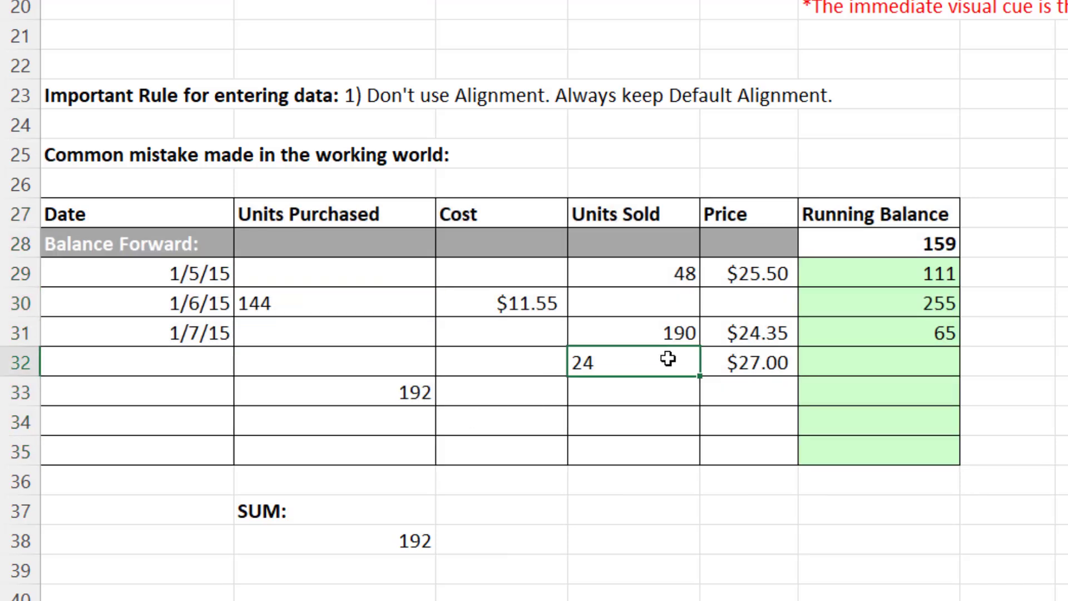
click(506, 394)
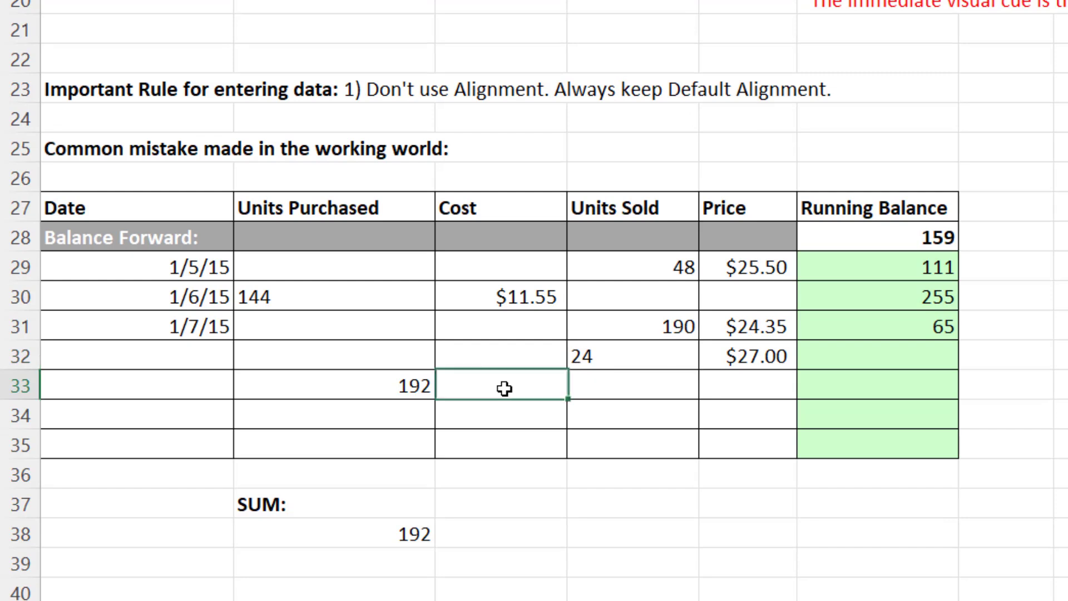
text(11..34)
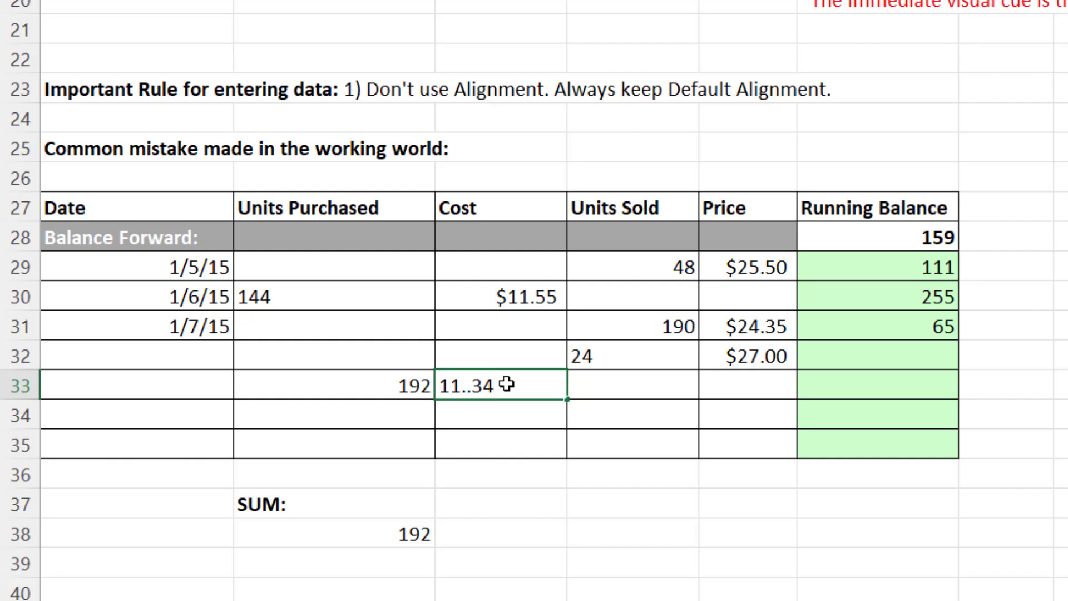
key(Return)
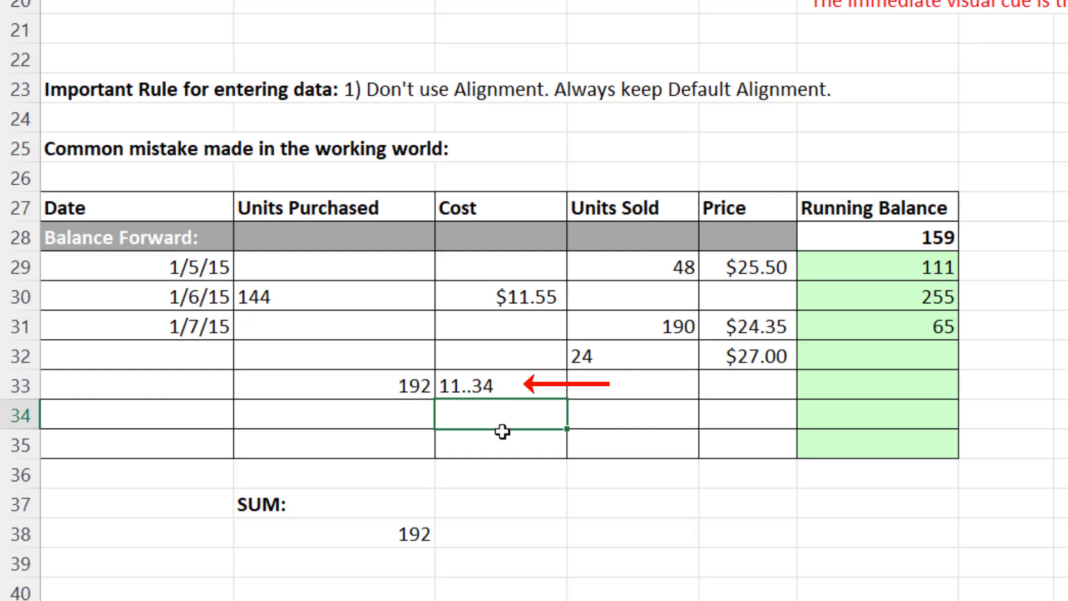
Correct the row 33 cost from 11..34 to 11.34.
double_click(467, 387)
key(BackSpace)
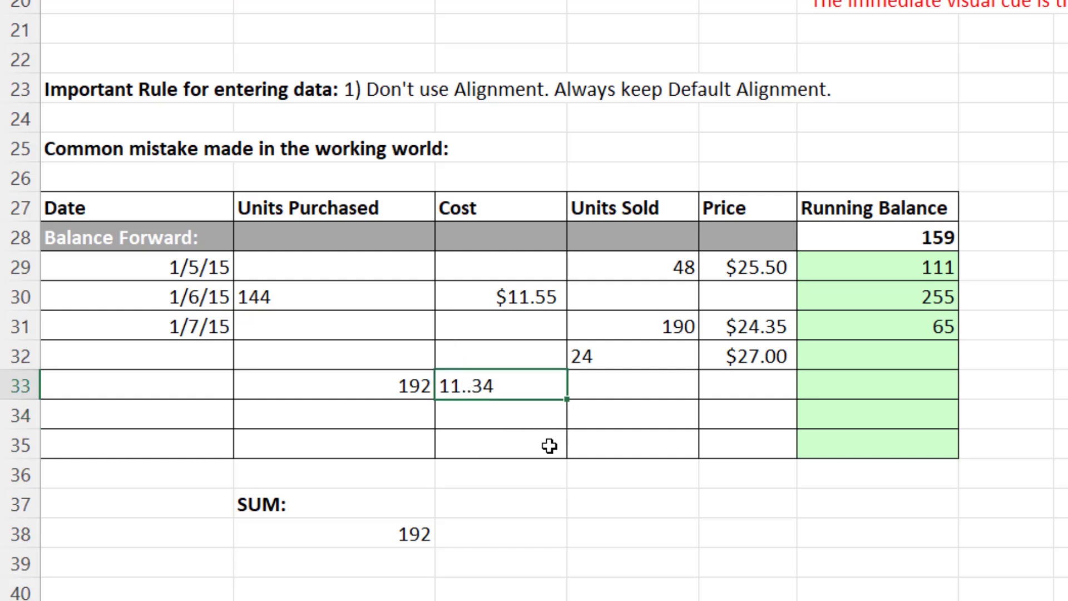
key(Return)
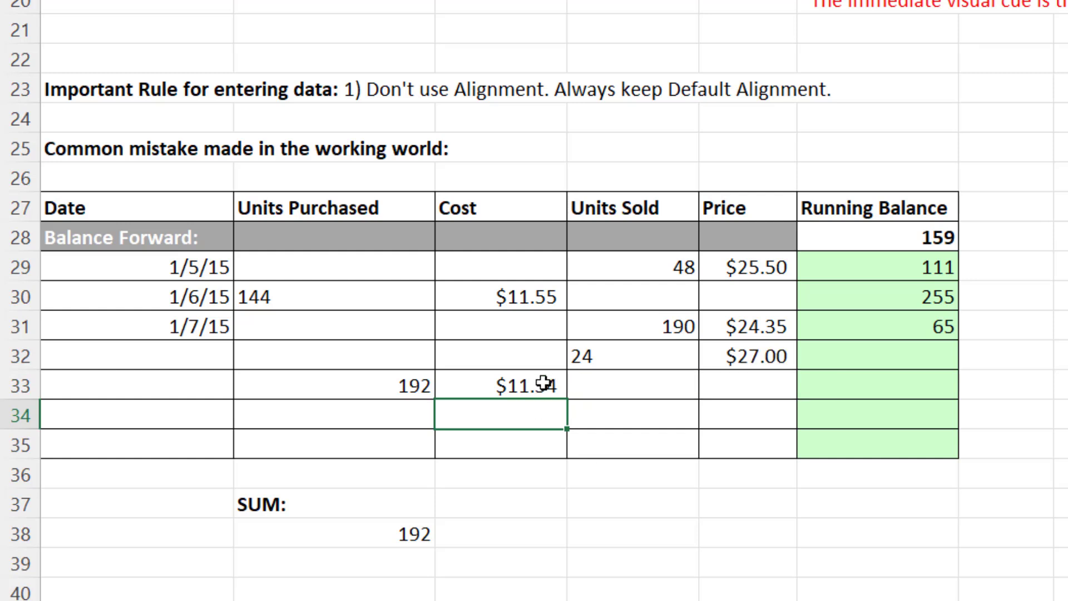
Enter date 1/88/15 in A32, then fix it to 1/8/15.
click(214, 362)
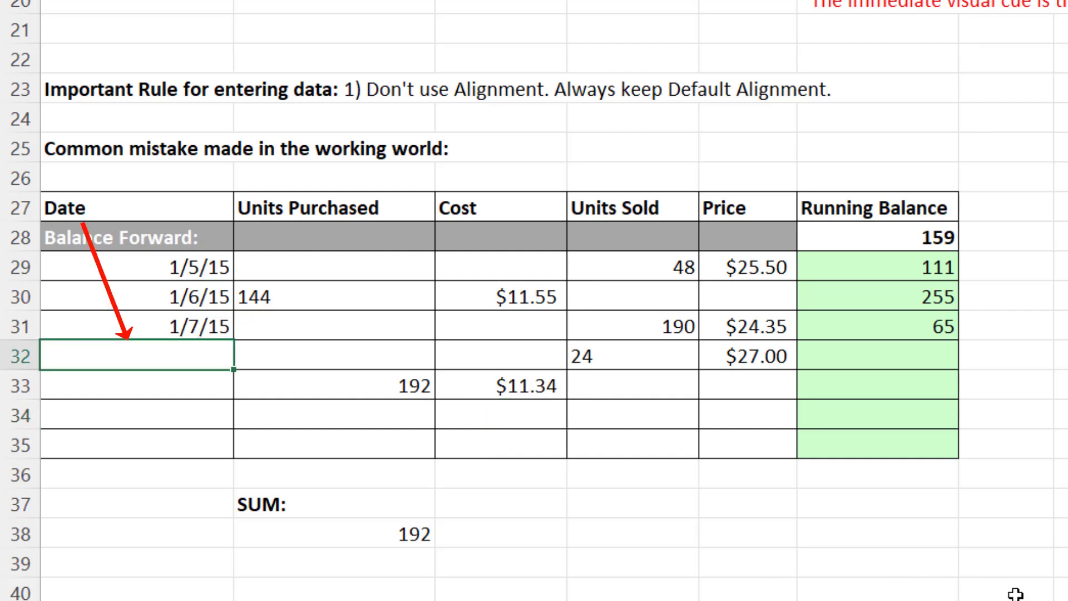
text(1/88/15)
key(Return)
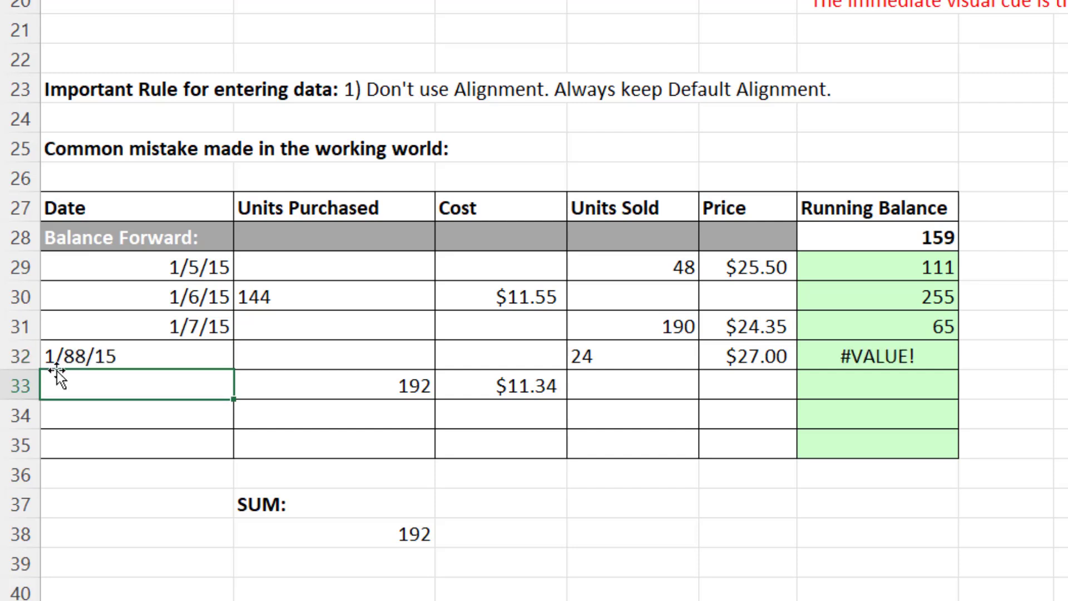
double_click(86, 356)
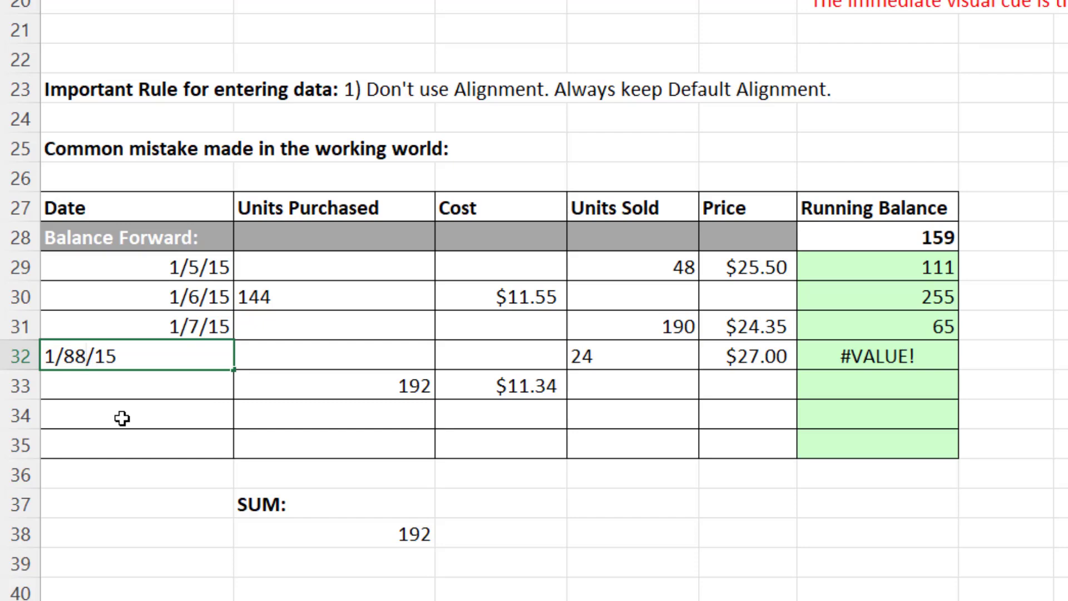
key(BackSpace)
key(Return)
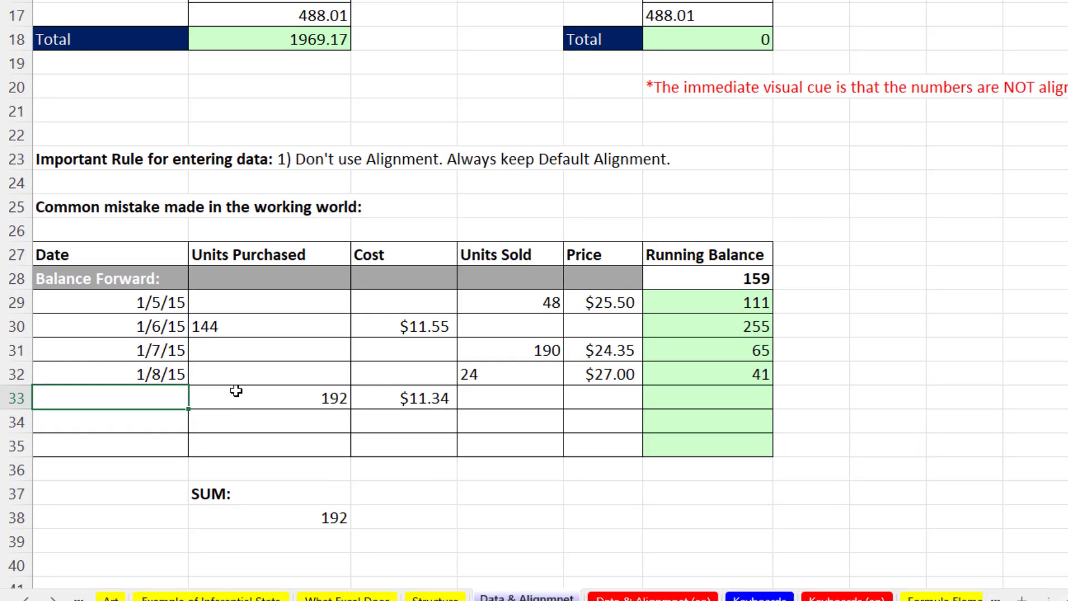
scroll(234, 389, up, 5)
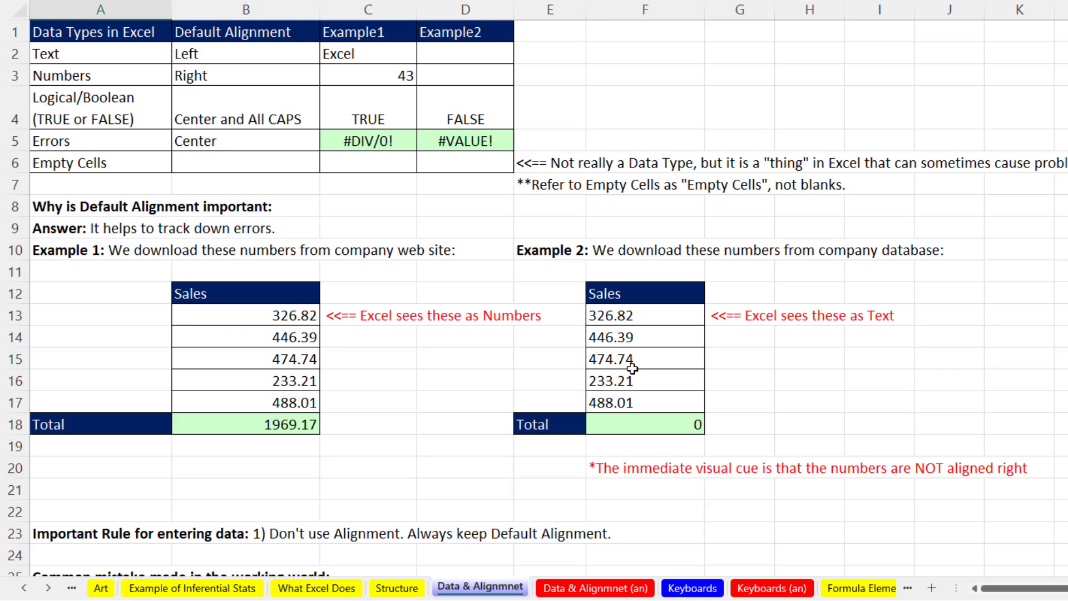
scroll(633, 367, down, 6)
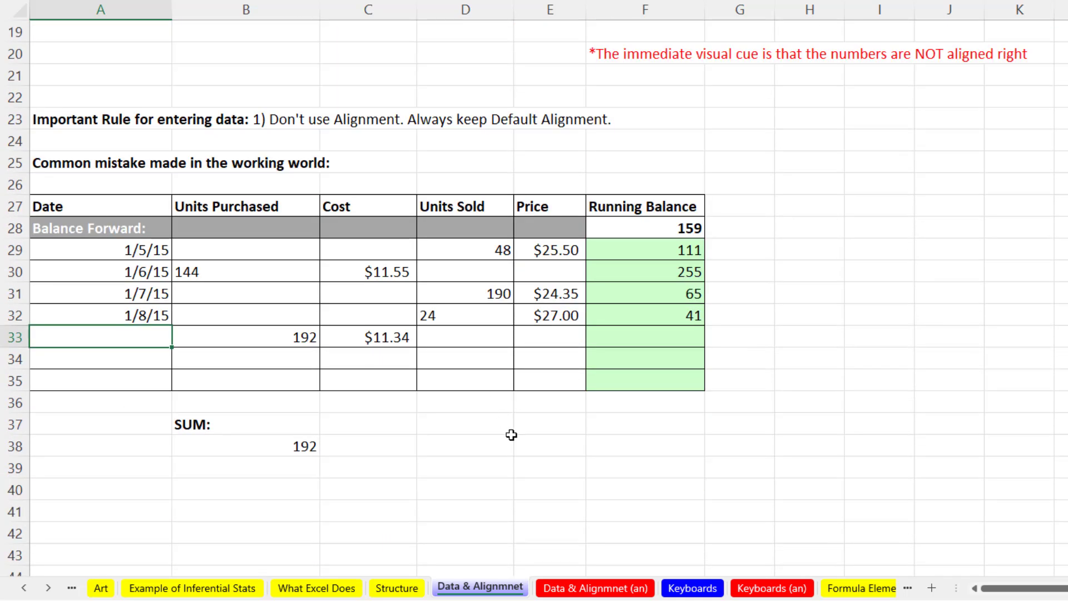
click(682, 593)
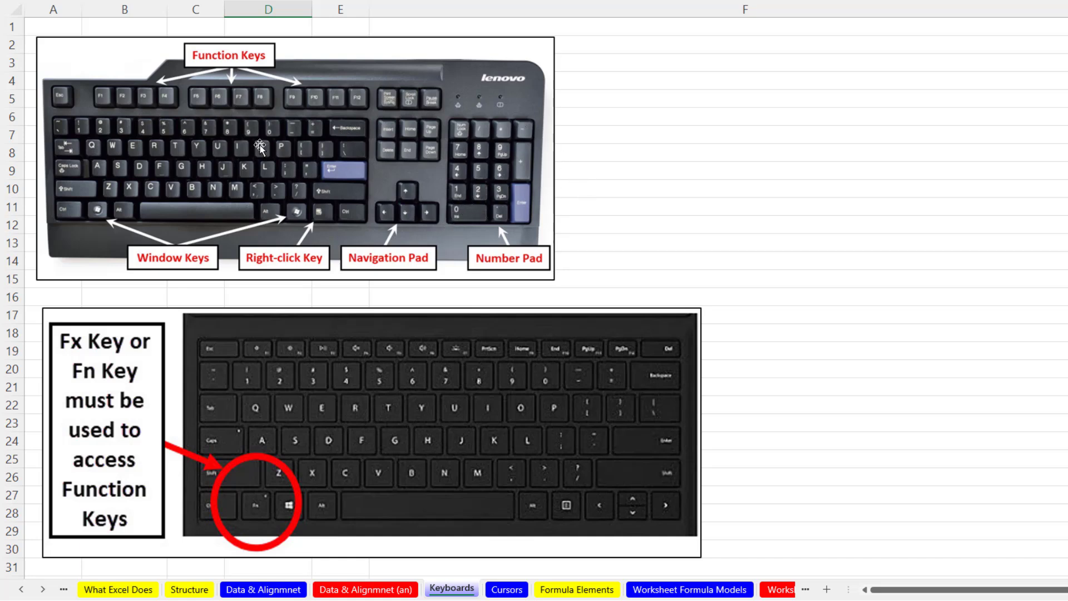
Scroll down to the Revenue ($) table on the Keyboards sheet.
scroll(313, 312, down, 11)
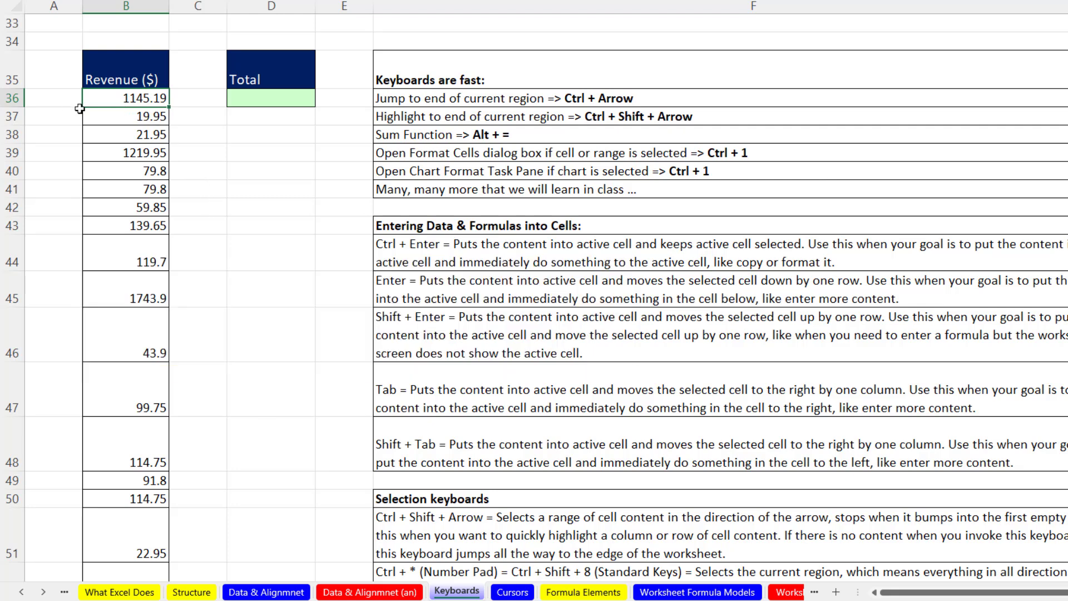
scroll(127, 185, down, 3)
scroll(127, 185, down, 7)
scroll(136, 241, up, 7)
scroll(136, 245, up, 4)
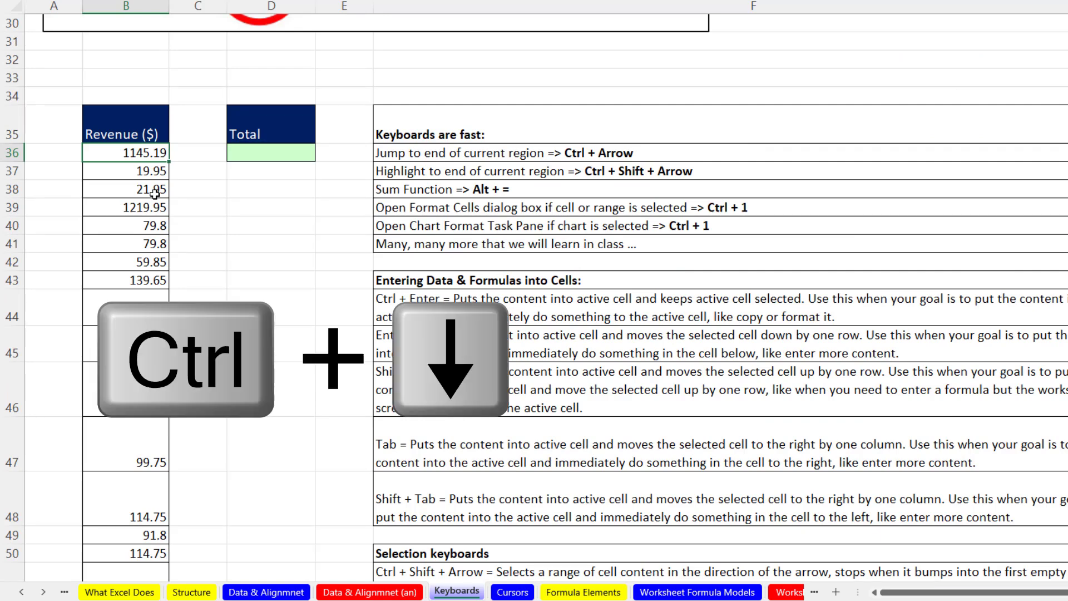
Jump to the Revenue column's end and back, then select B36 down to B235.
key(ctrl+Down)
scroll(158, 345, down, 3)
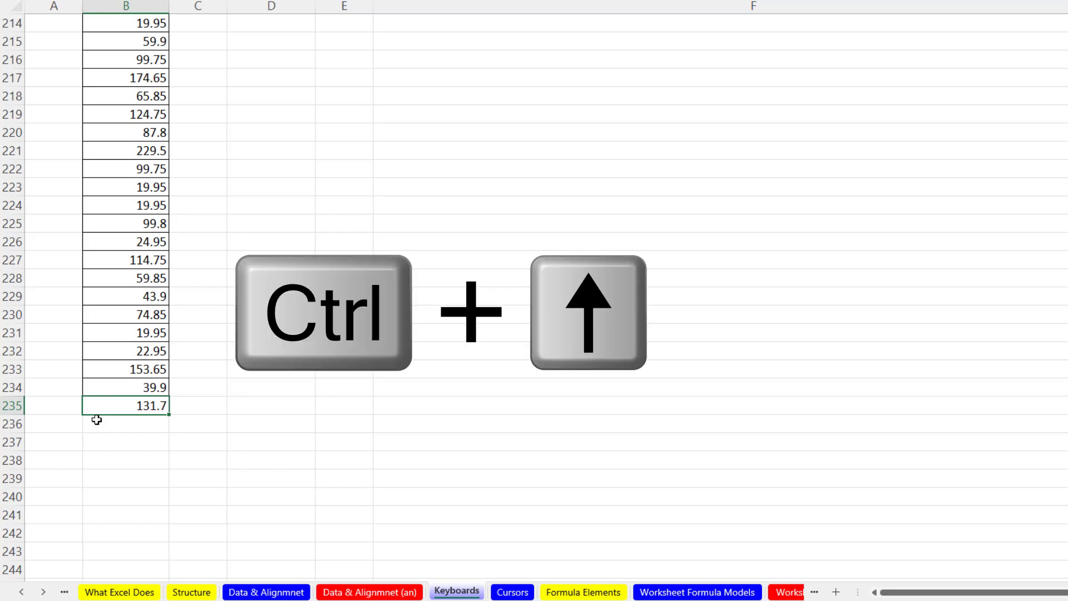
key(ctrl+Up)
scroll(97, 420, up, 2)
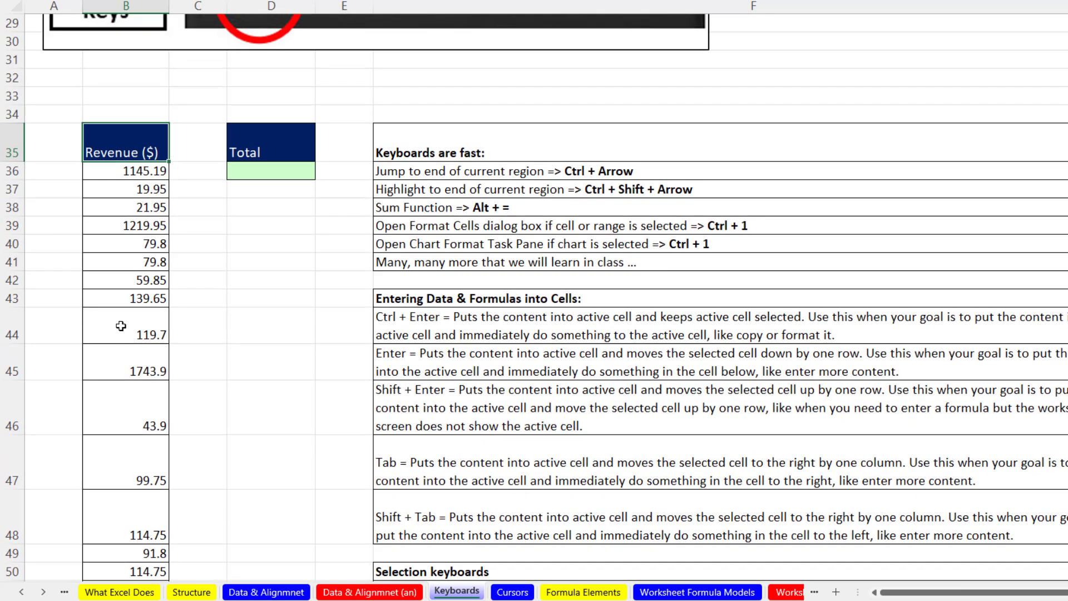
click(128, 167)
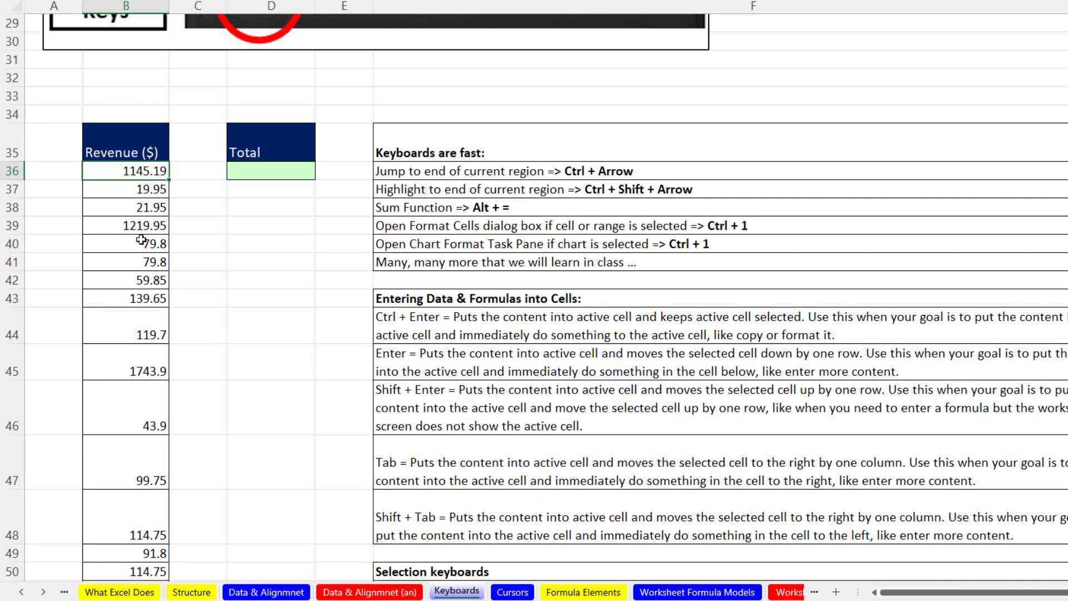
key(ctrl+shift+Down)
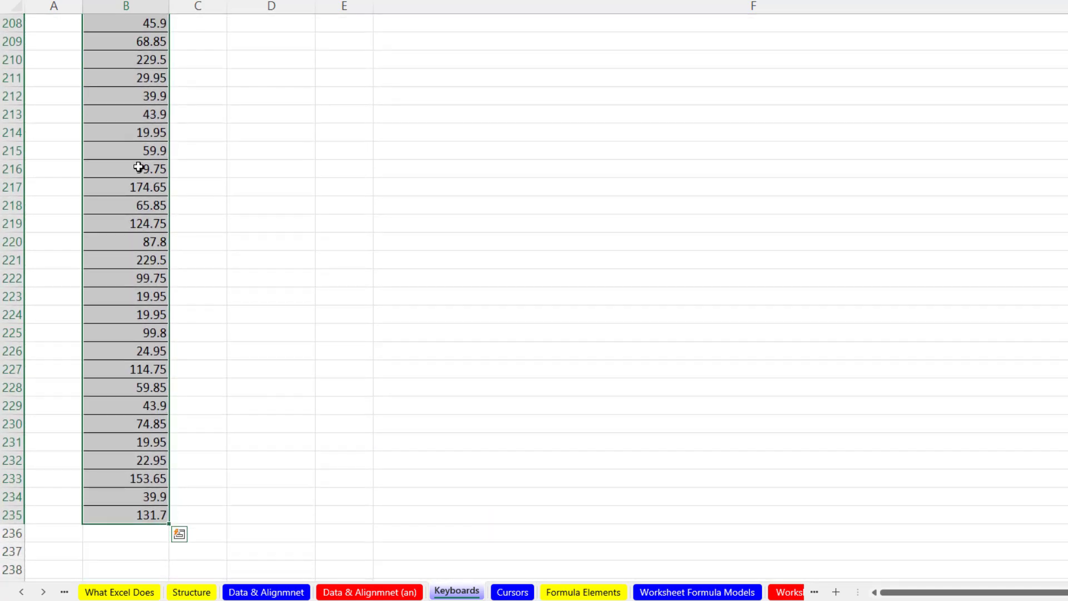
Format the selected Revenue values as Number with 2 decimal places and a 1000 separator.
right_click(138, 207)
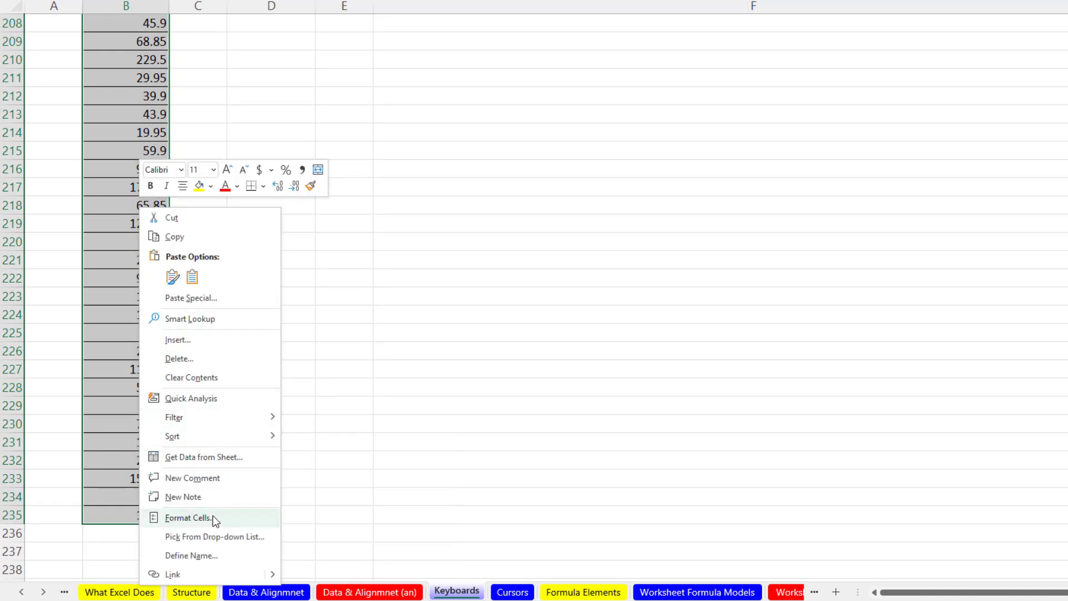
key(Escape)
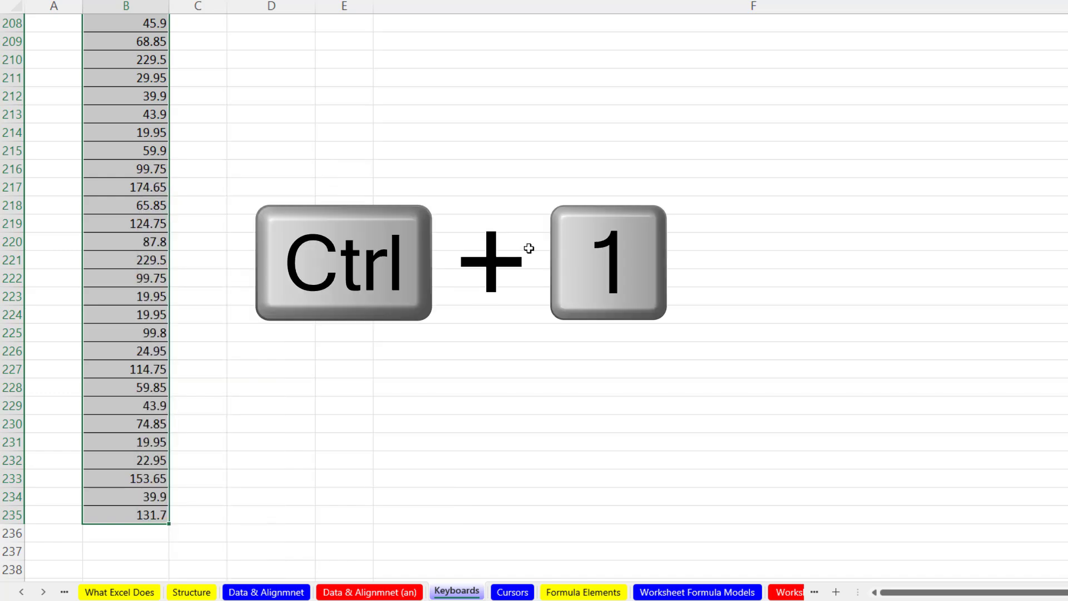
key(ctrl+1)
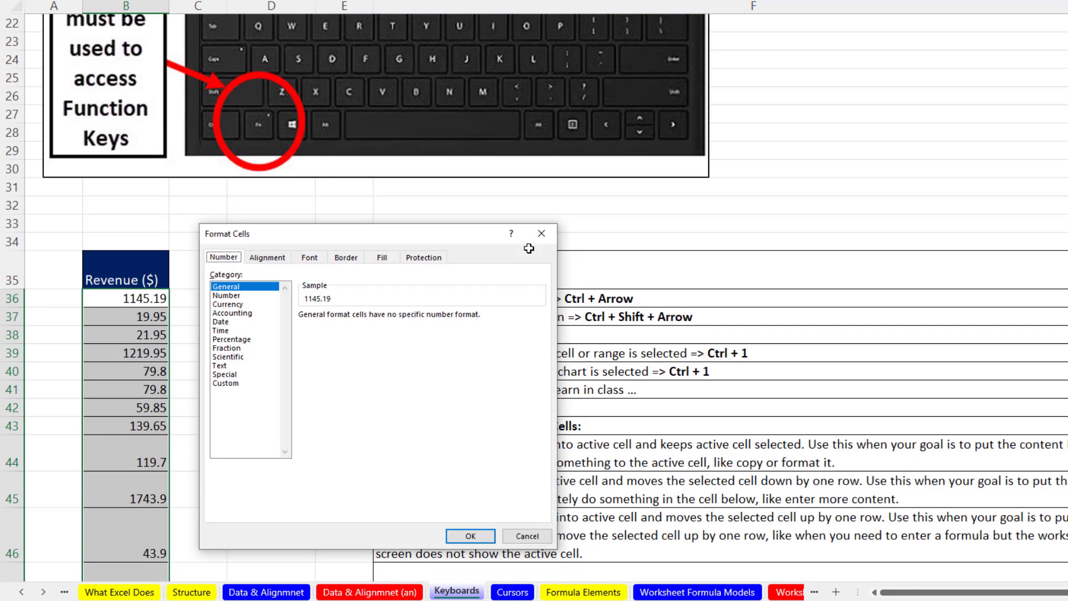
drag(306, 228, 331, 230)
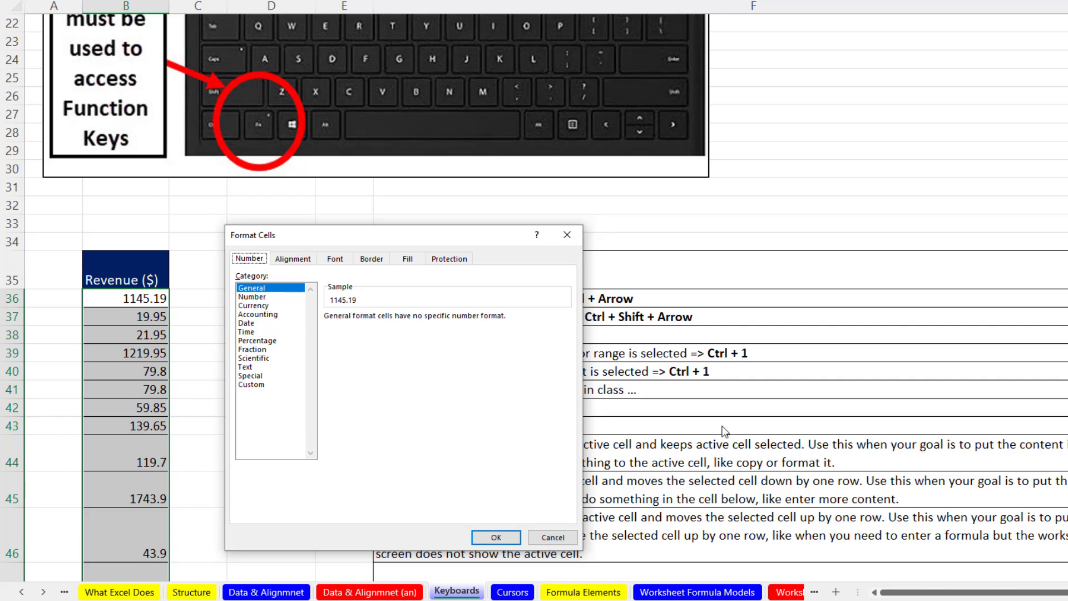
click(266, 299)
click(329, 334)
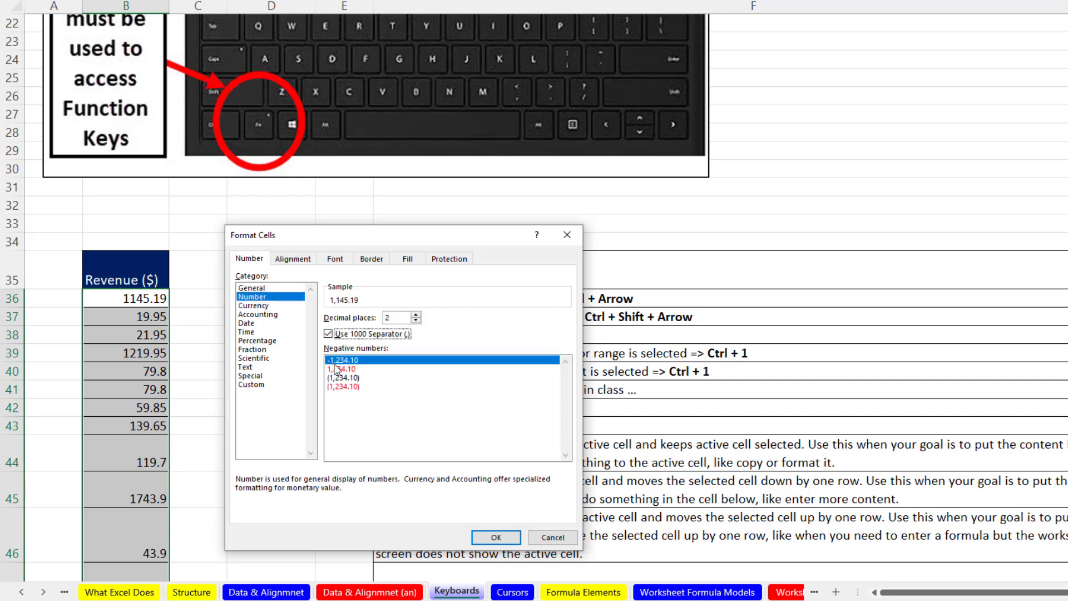
click(495, 537)
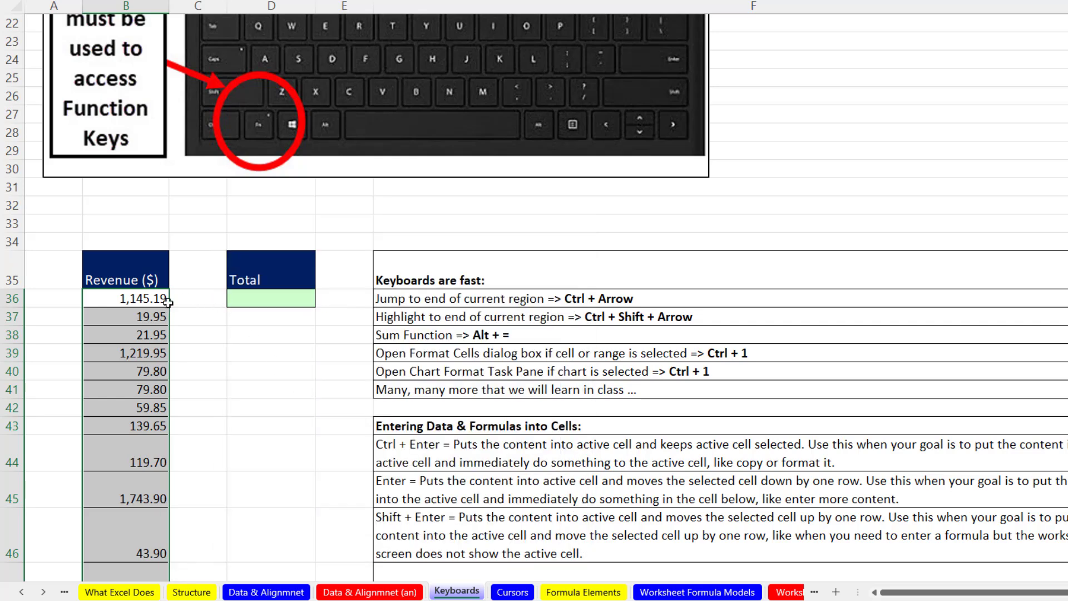
Enter a SUM formula in Total cell D36 covering revenue cells B36:B235.
click(250, 297)
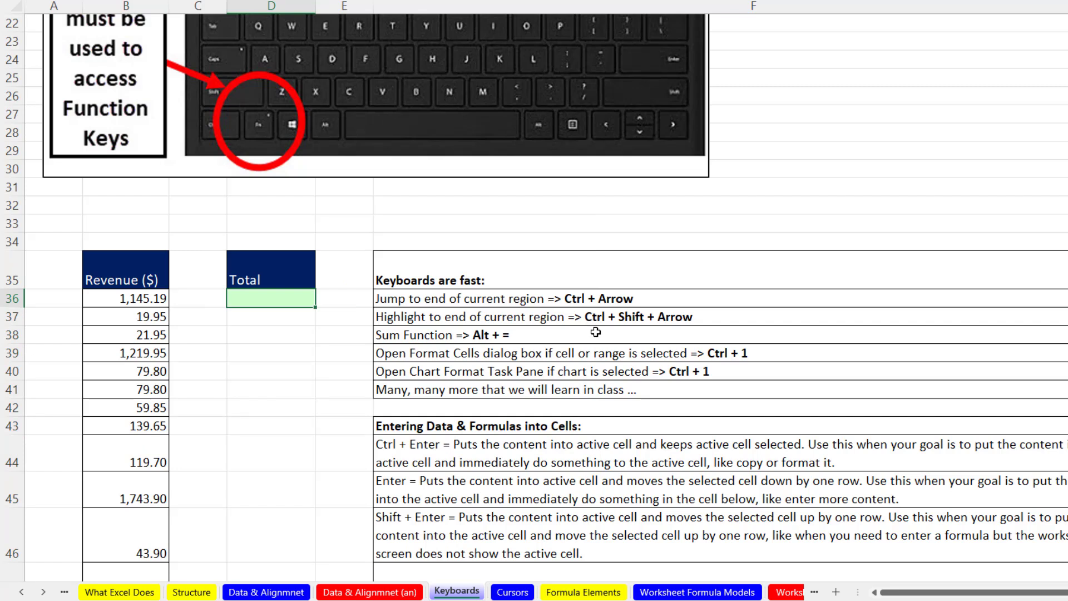
key(alt+equal)
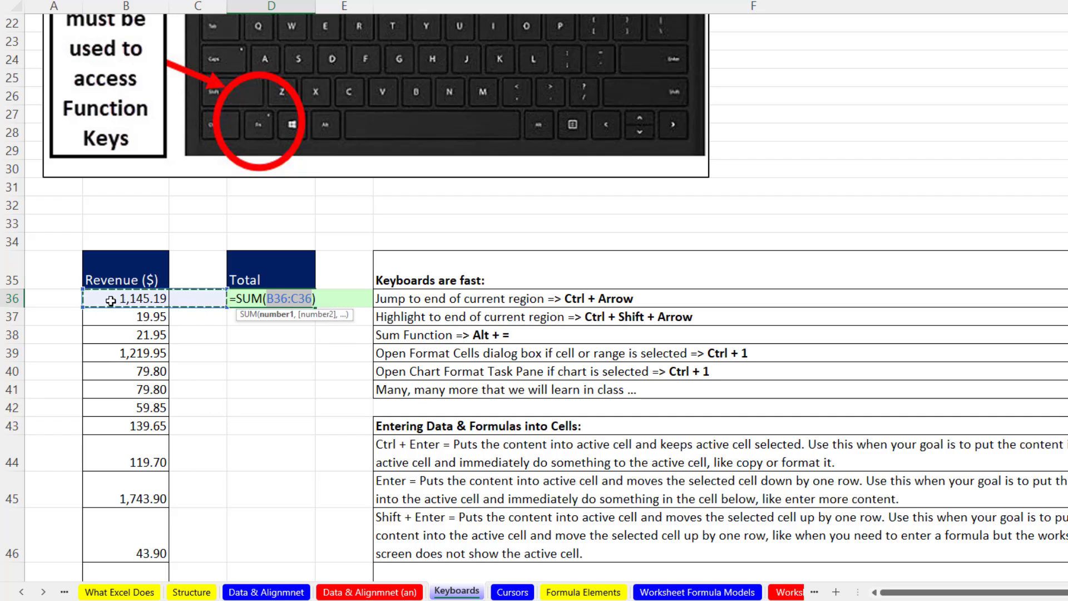
drag(113, 298, 110, 470)
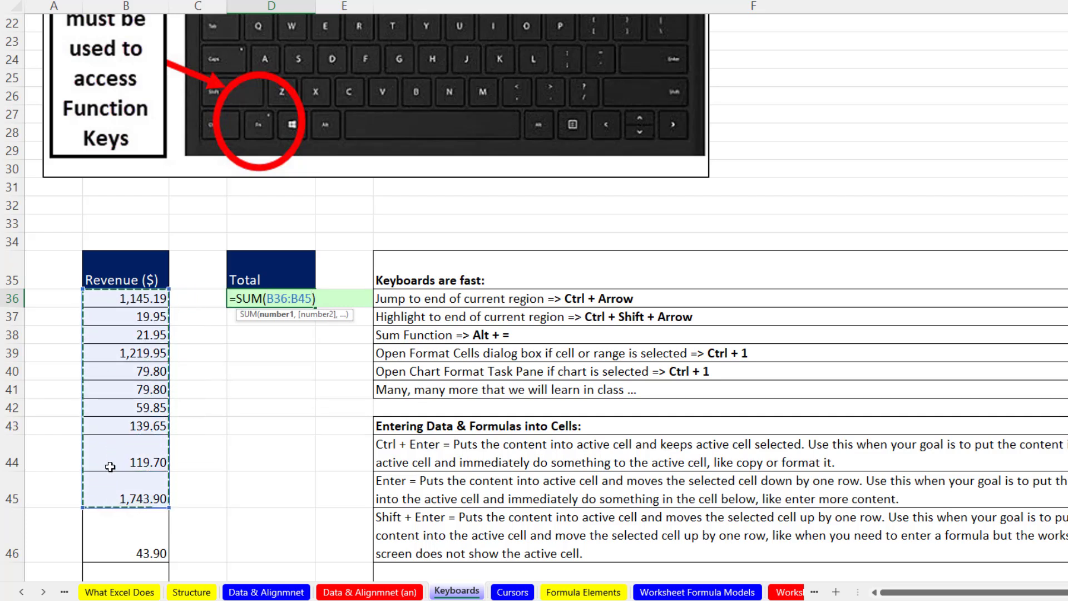
click(128, 298)
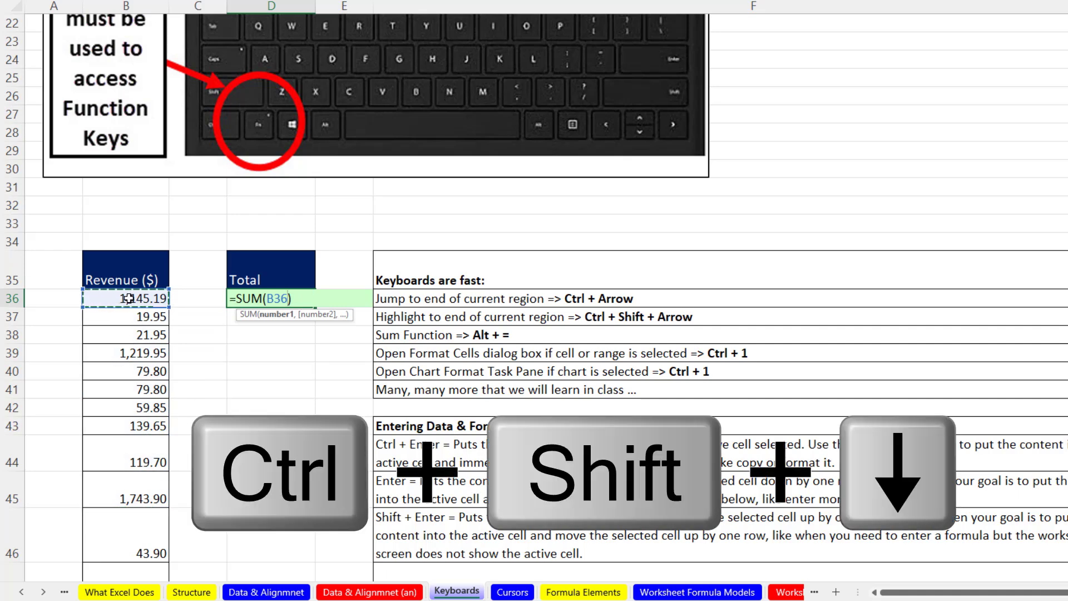
key(ctrl+shift+Down)
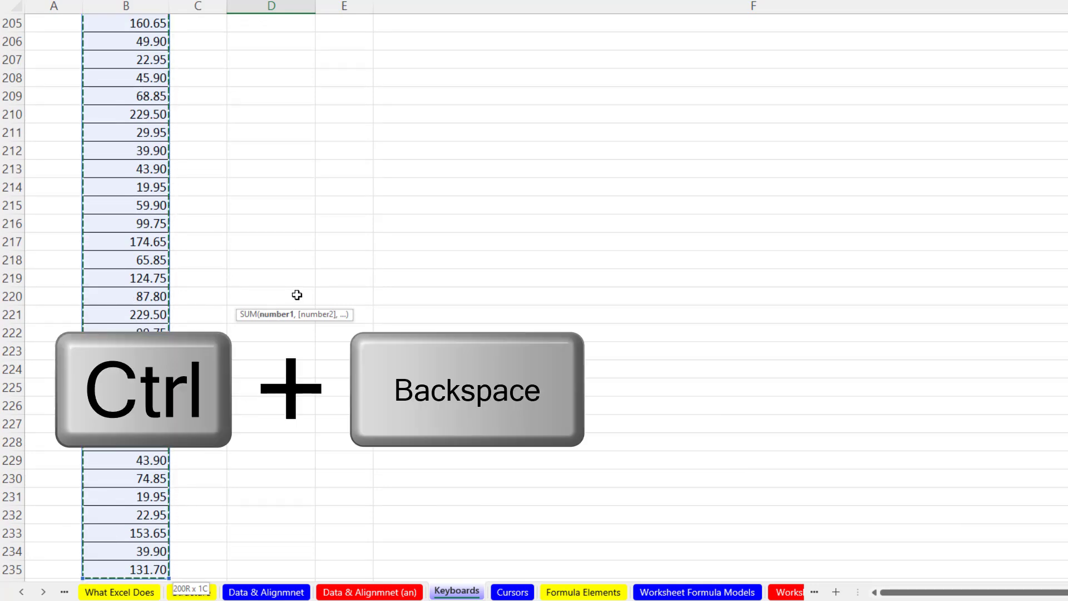
key(ctrl+BackSpace)
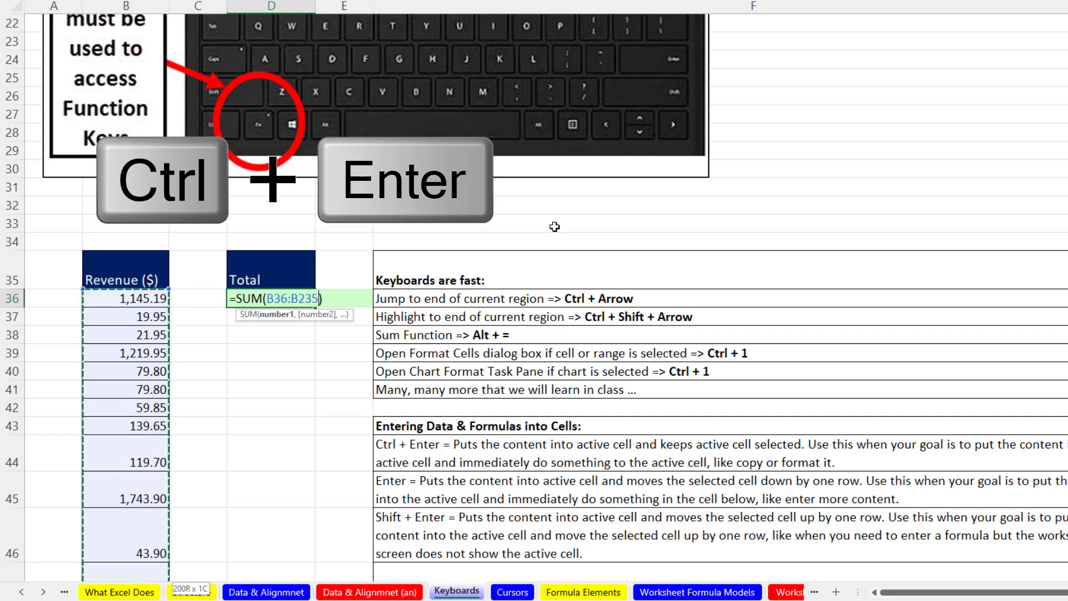
key(ctrl+Return)
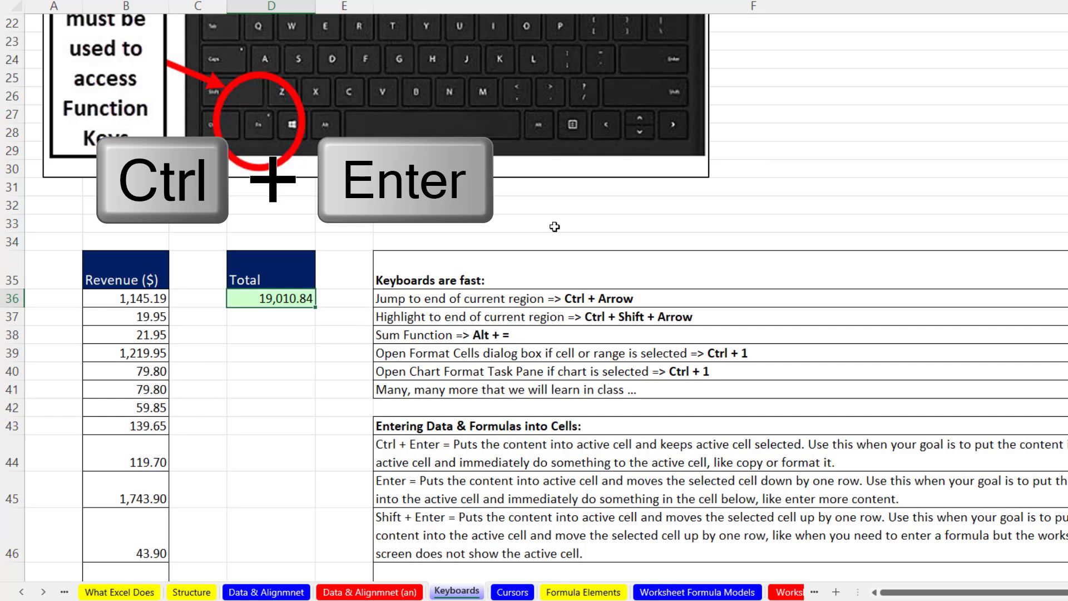
Format the D36 total as Currency so it shows $19,010.84.
key(ctrl+1)
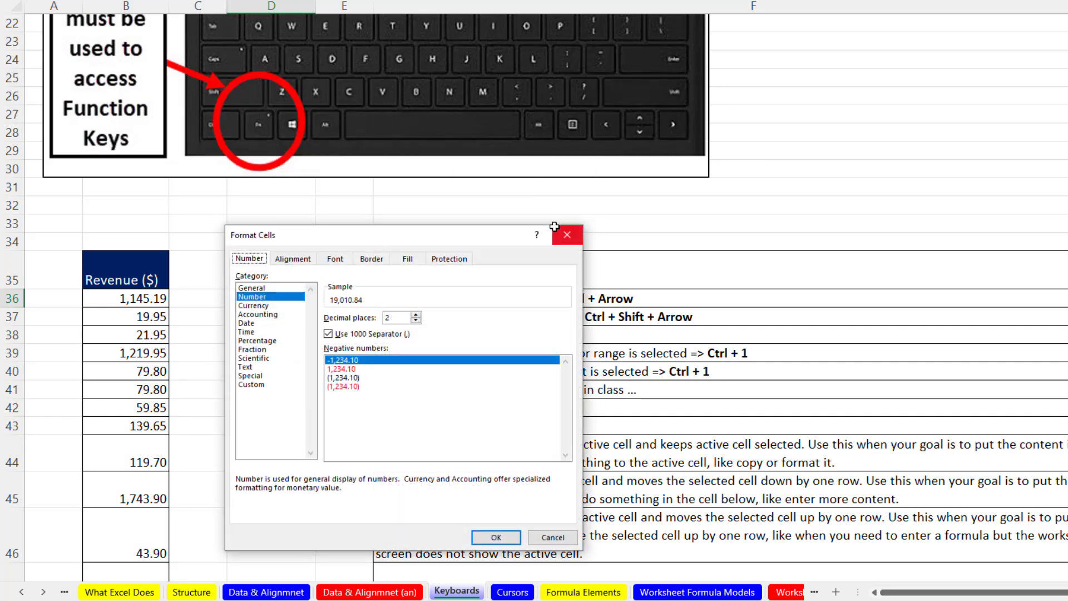
click(257, 306)
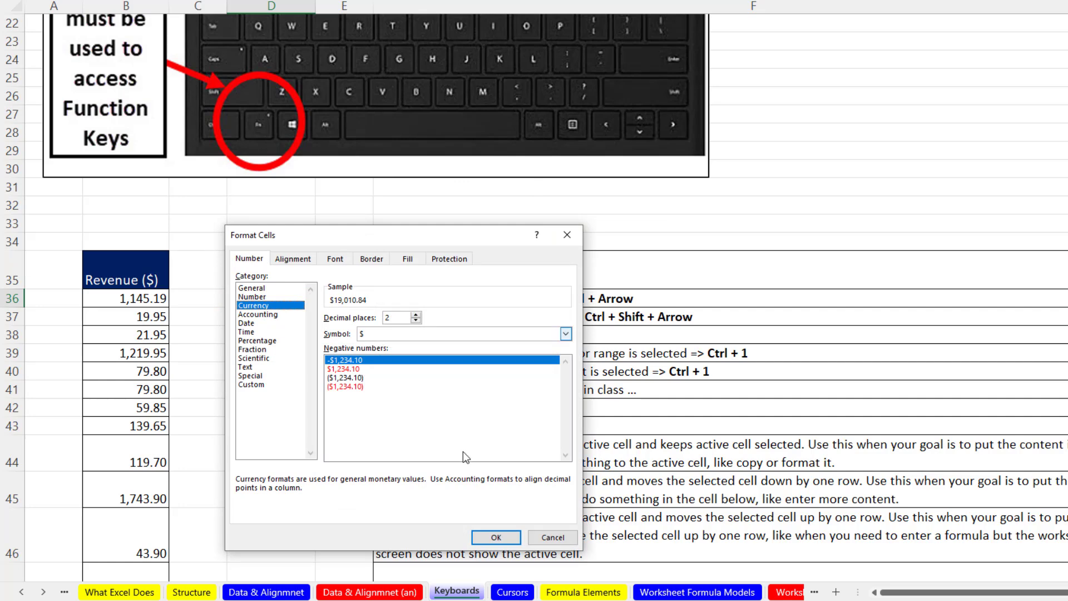
click(495, 537)
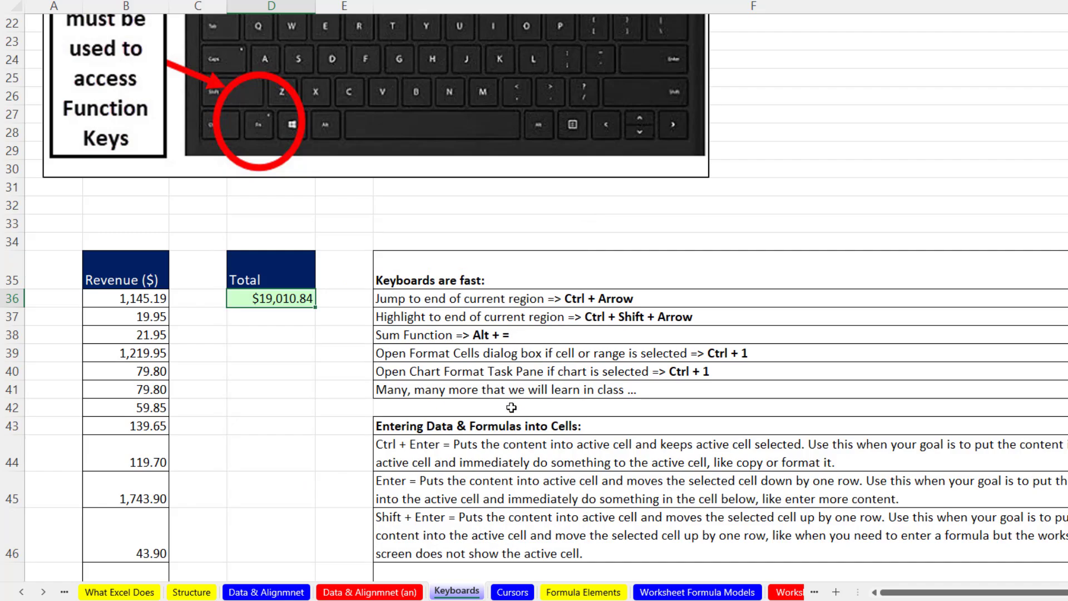
scroll(512, 409, down, 1)
scroll(512, 409, down, 9)
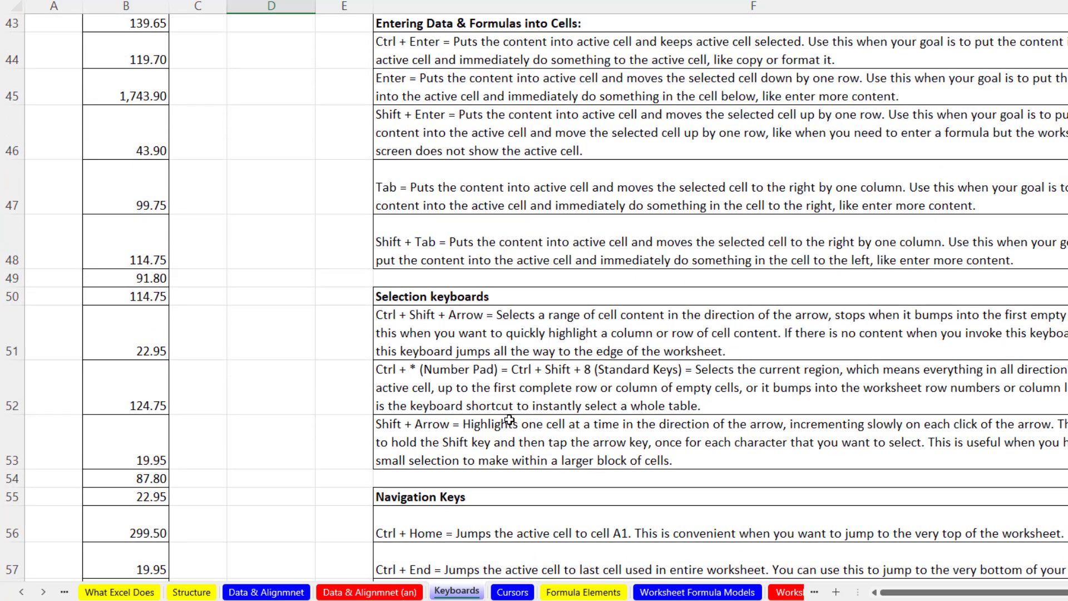
scroll(510, 421, down, 3)
scroll(510, 421, up, 13)
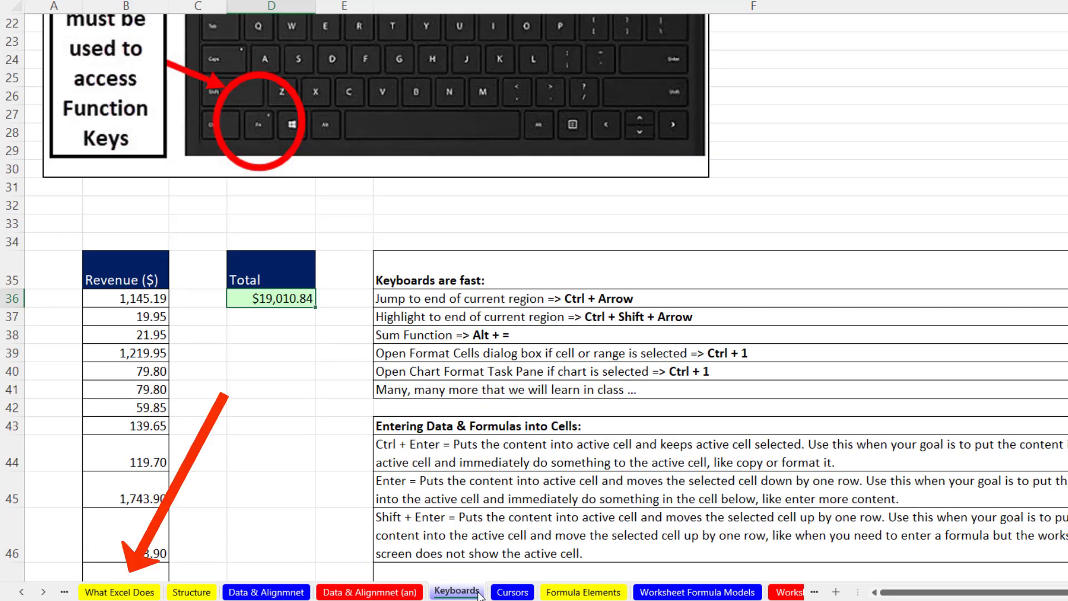
On the What Excel Does sheet, review E4's AVERAGE(B5:B204) formula returning $75.06, leaving it unchanged.
click(101, 592)
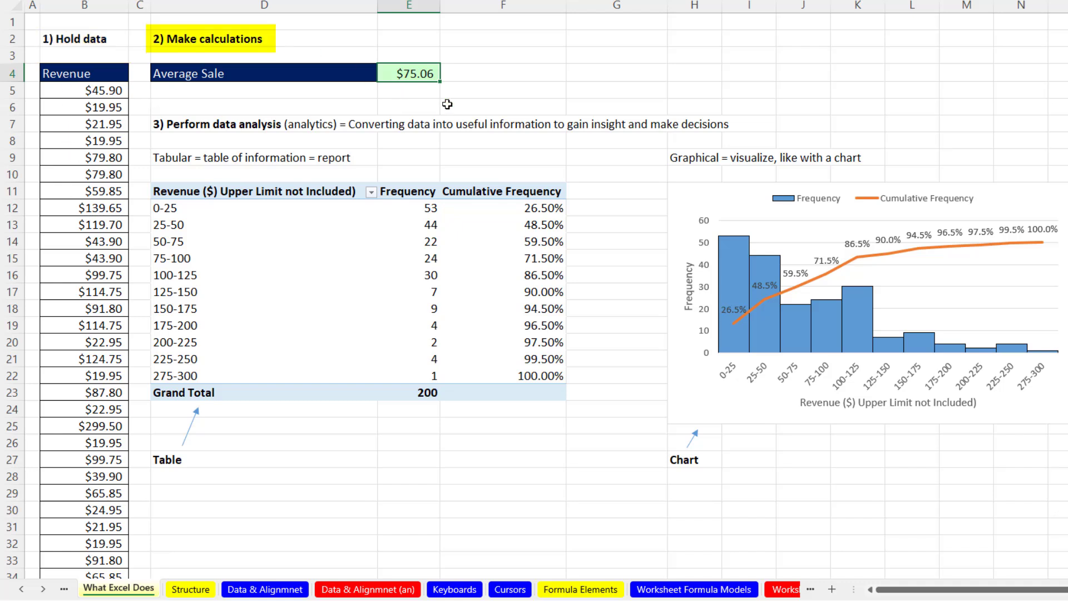
key(F2)
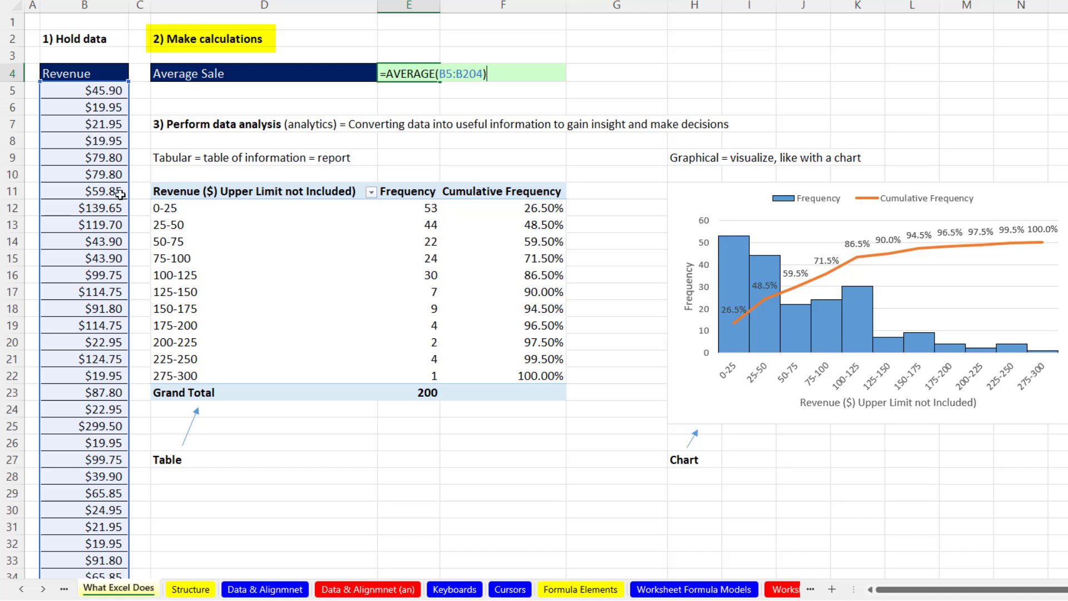
key(Return)
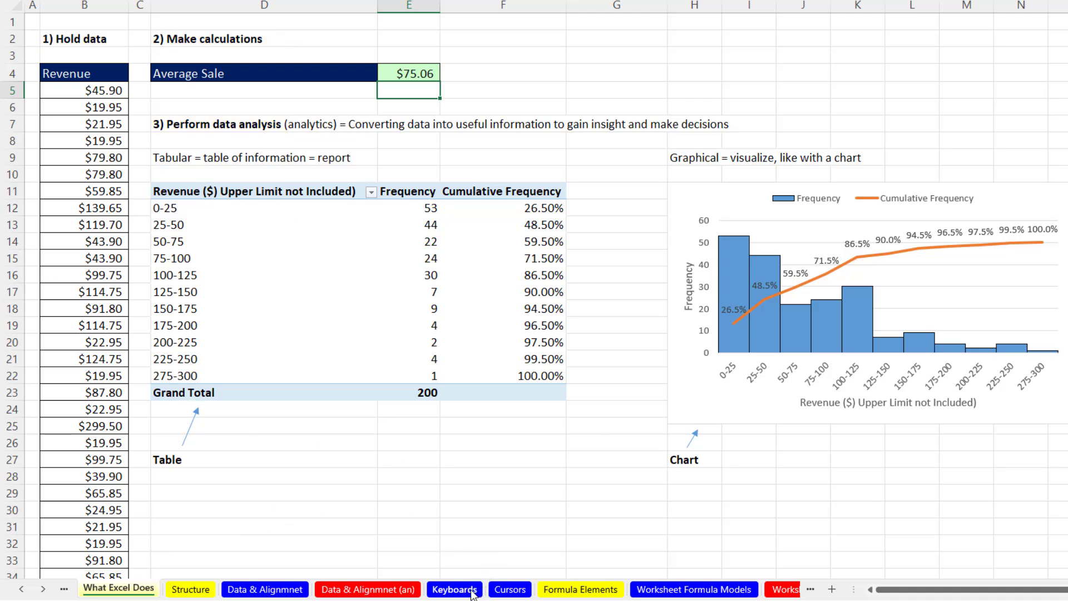
Visit the Keyboards and Data & Alignmnet sheets in turn, finishing on the Structure sheet.
click(454, 589)
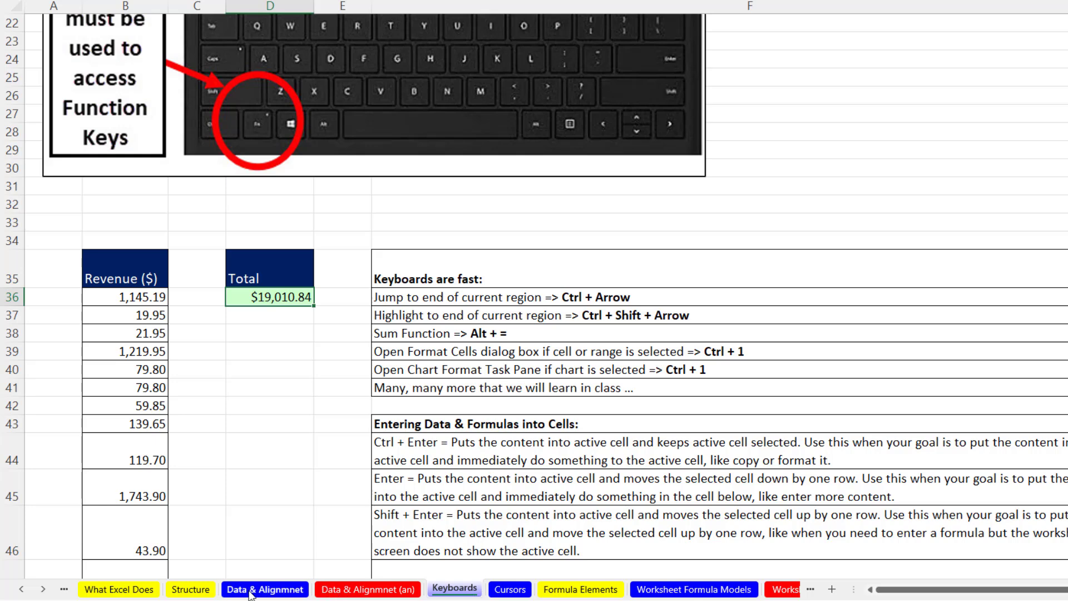
click(287, 591)
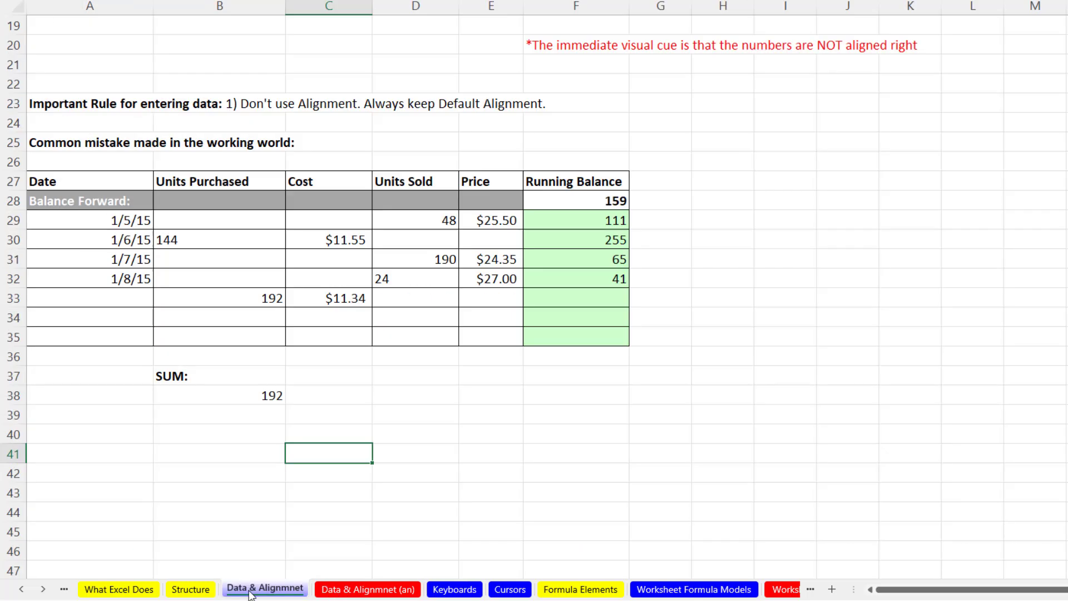
click(189, 592)
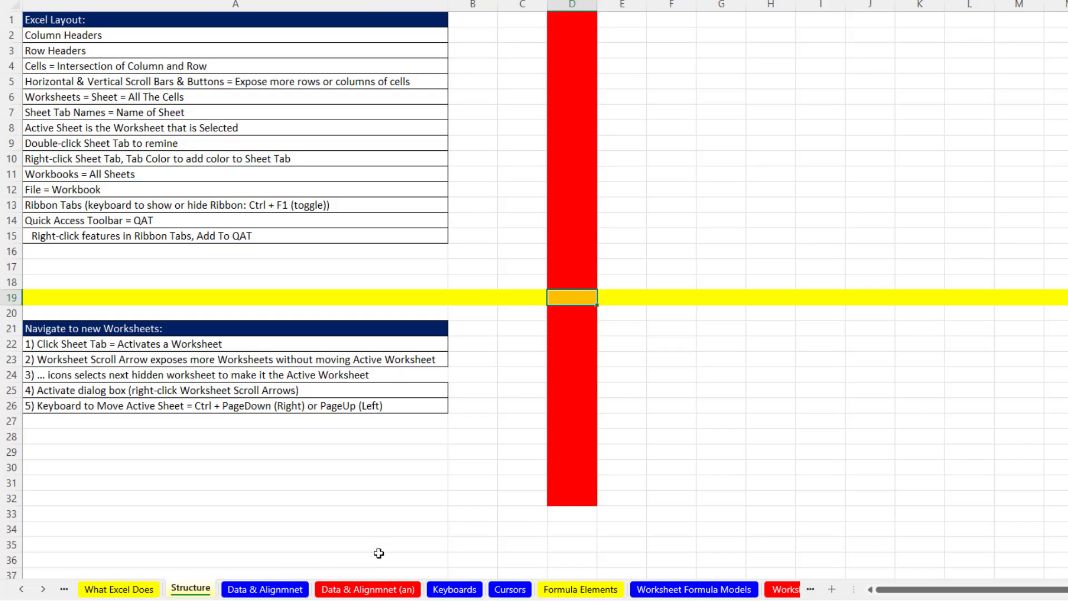